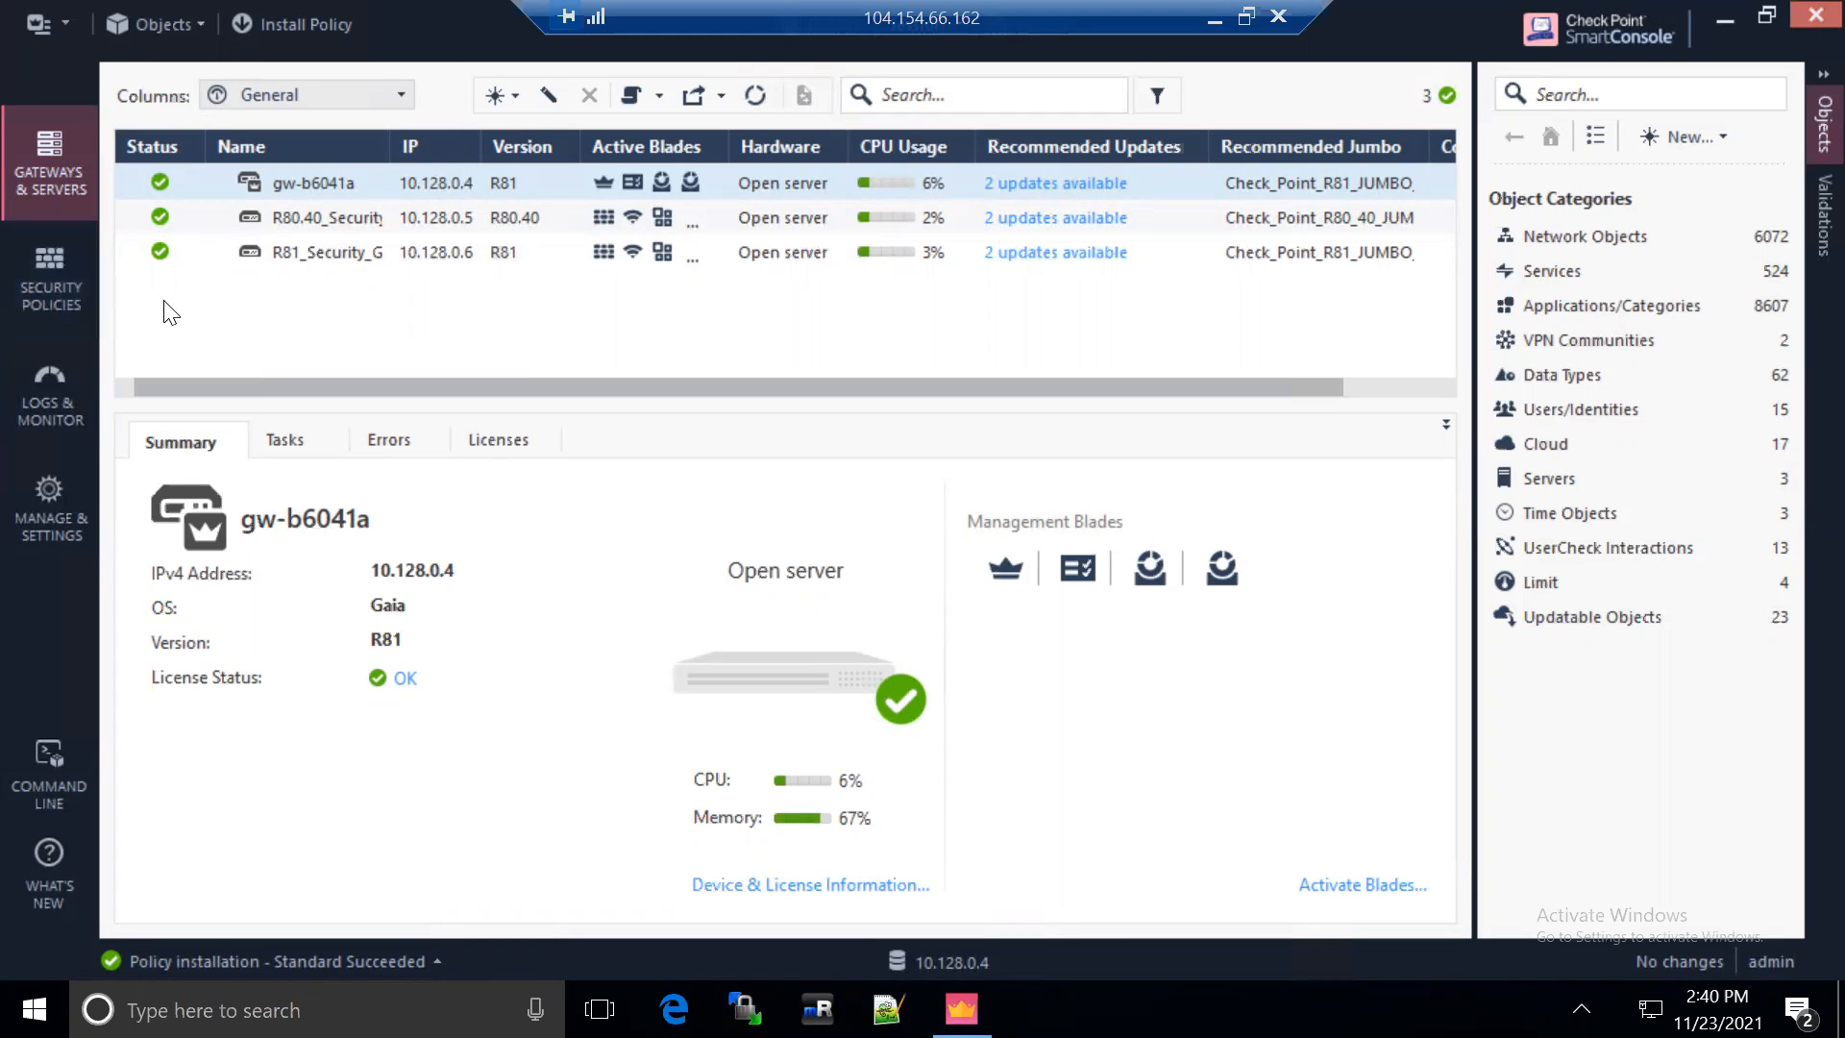
Review the Threat Prevention policy rules in the Standard package and the profile choices available for rule 1's action
{"action": "left_click", "coordinate": [46, 277]}
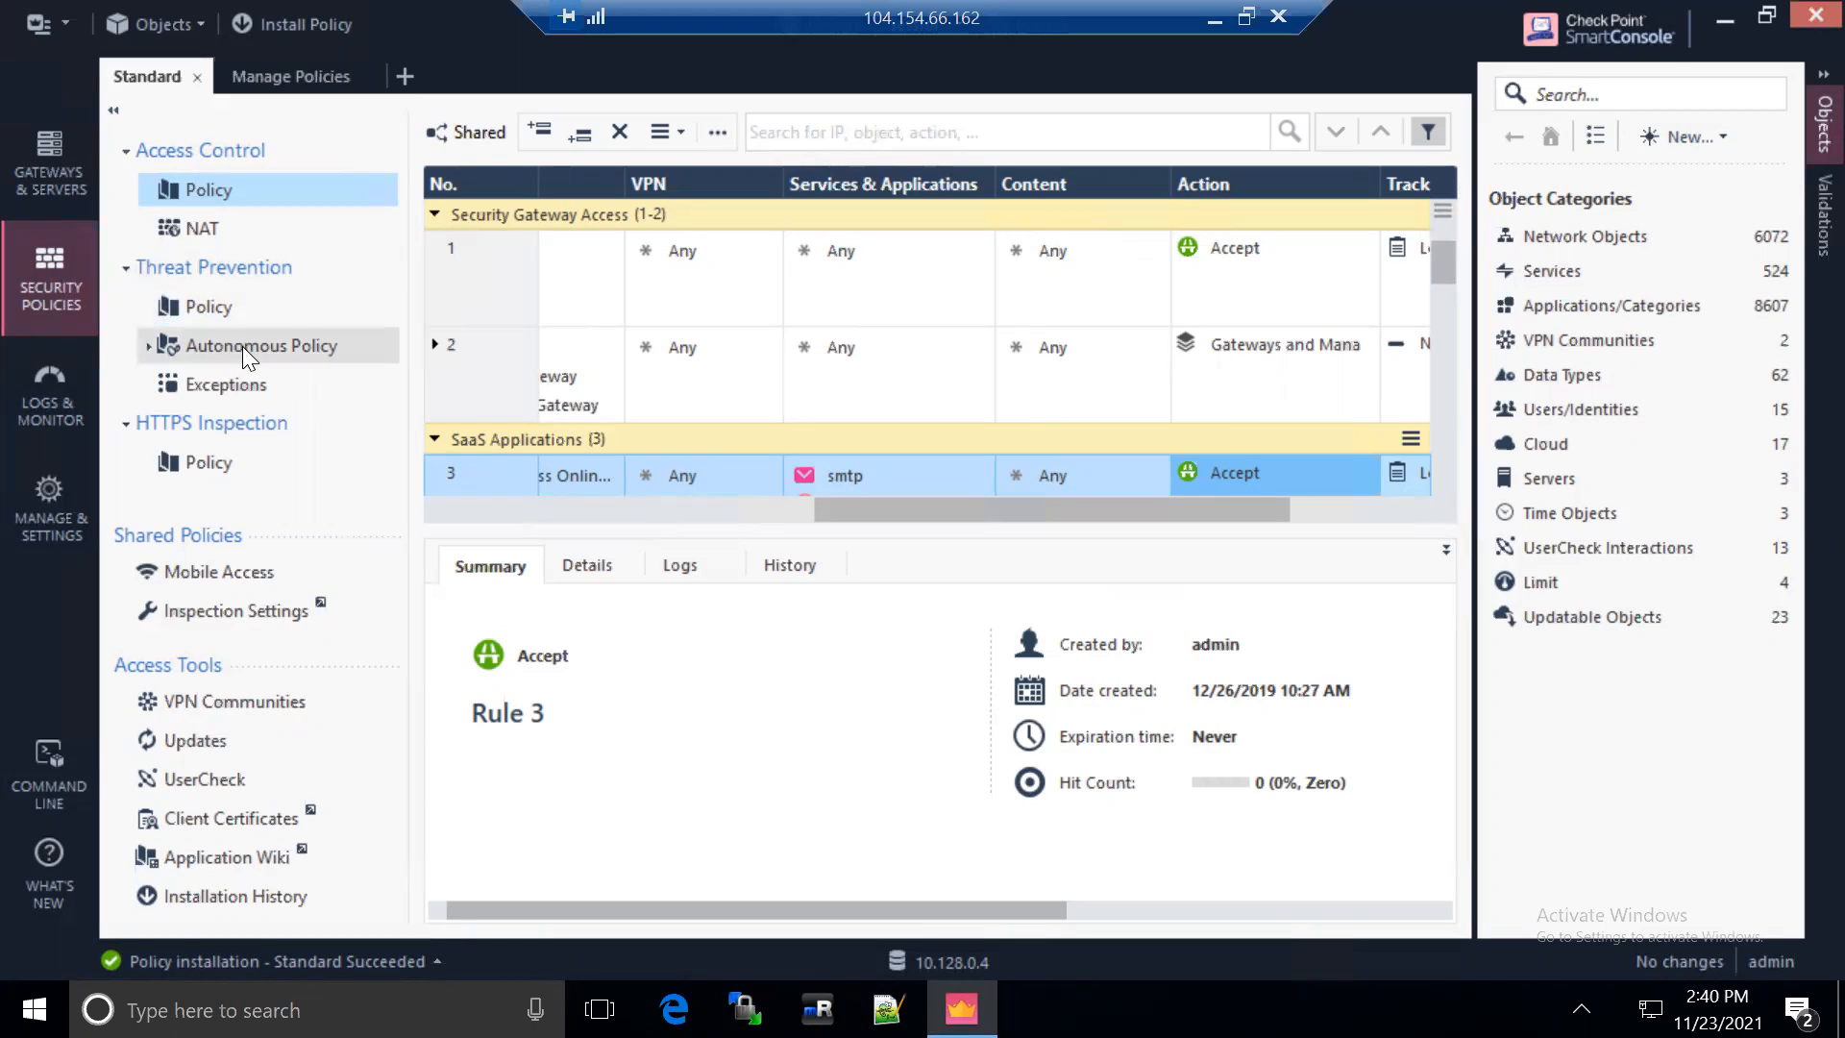
{"action": "left_click", "coordinate": [200, 308]}
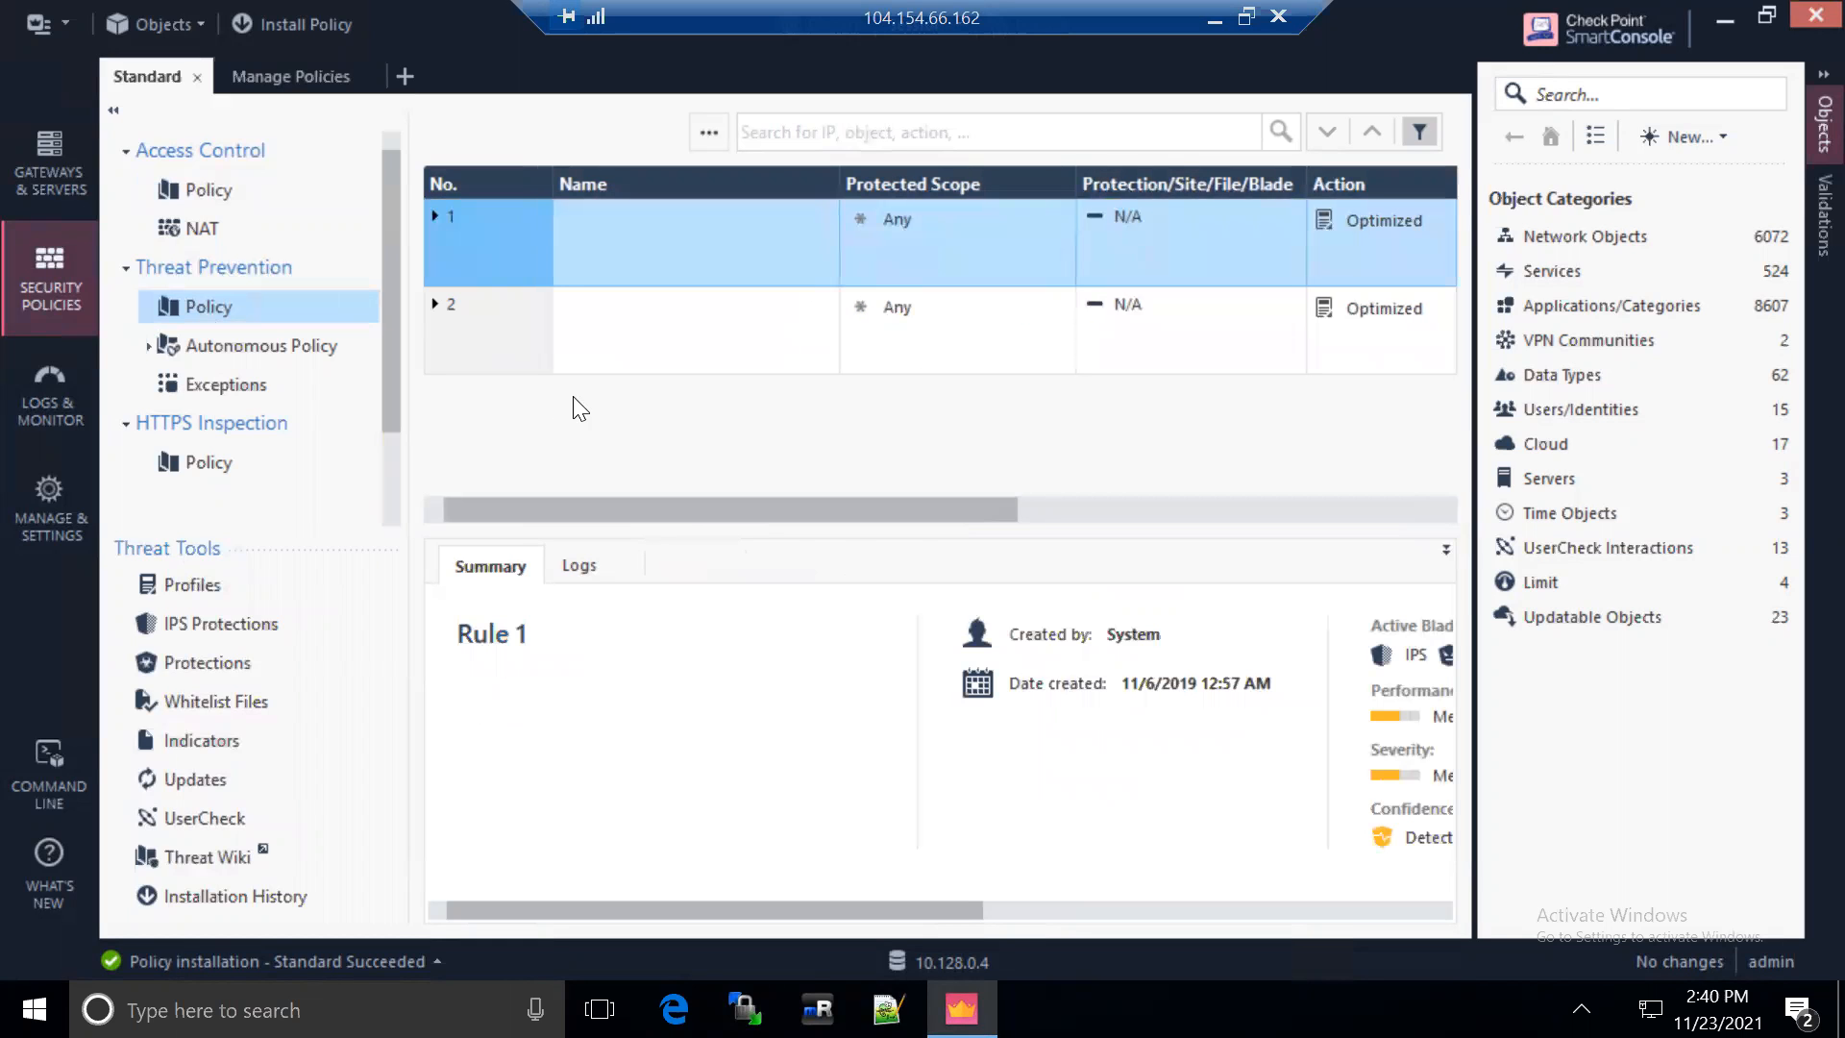
{"action": "left_click_drag", "start_coordinate": [680, 507], "coordinate": [980, 515]}
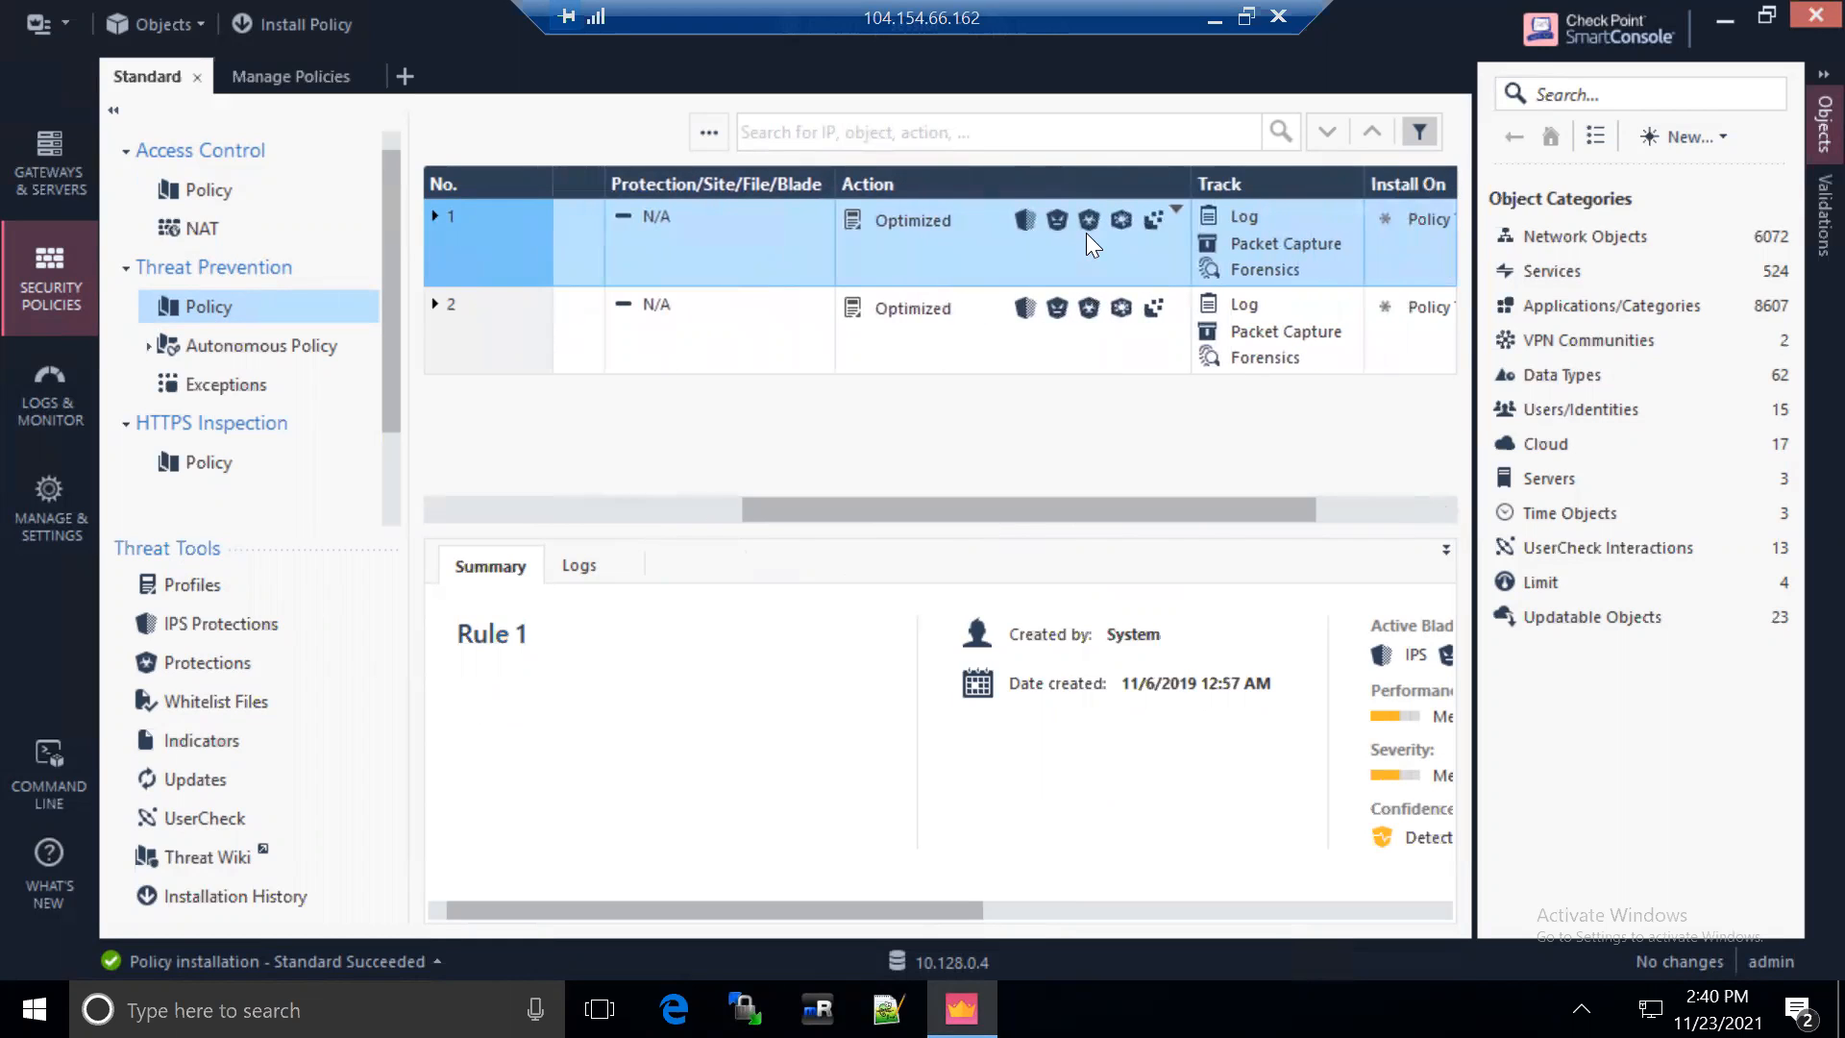
{"action": "left_click", "coordinate": [1176, 204]}
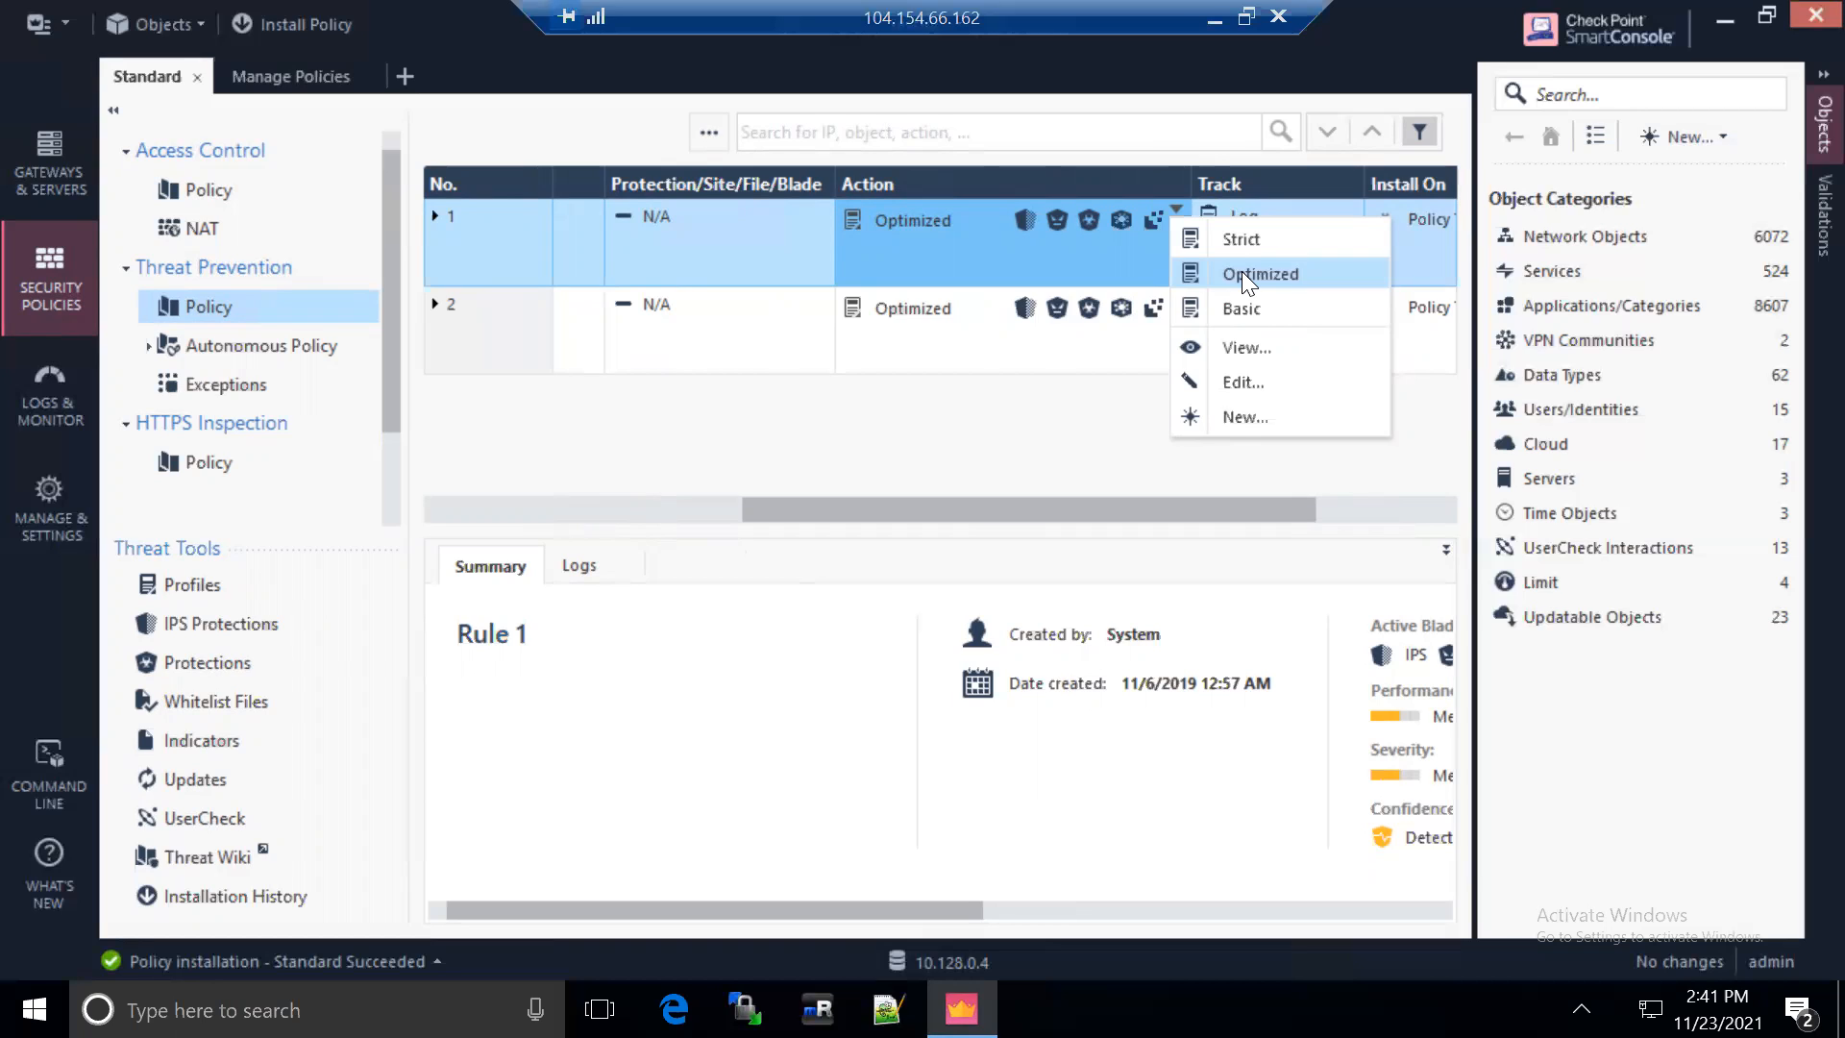
{"action": "left_click_drag", "start_coordinate": [931, 511], "coordinate": [503, 465]}
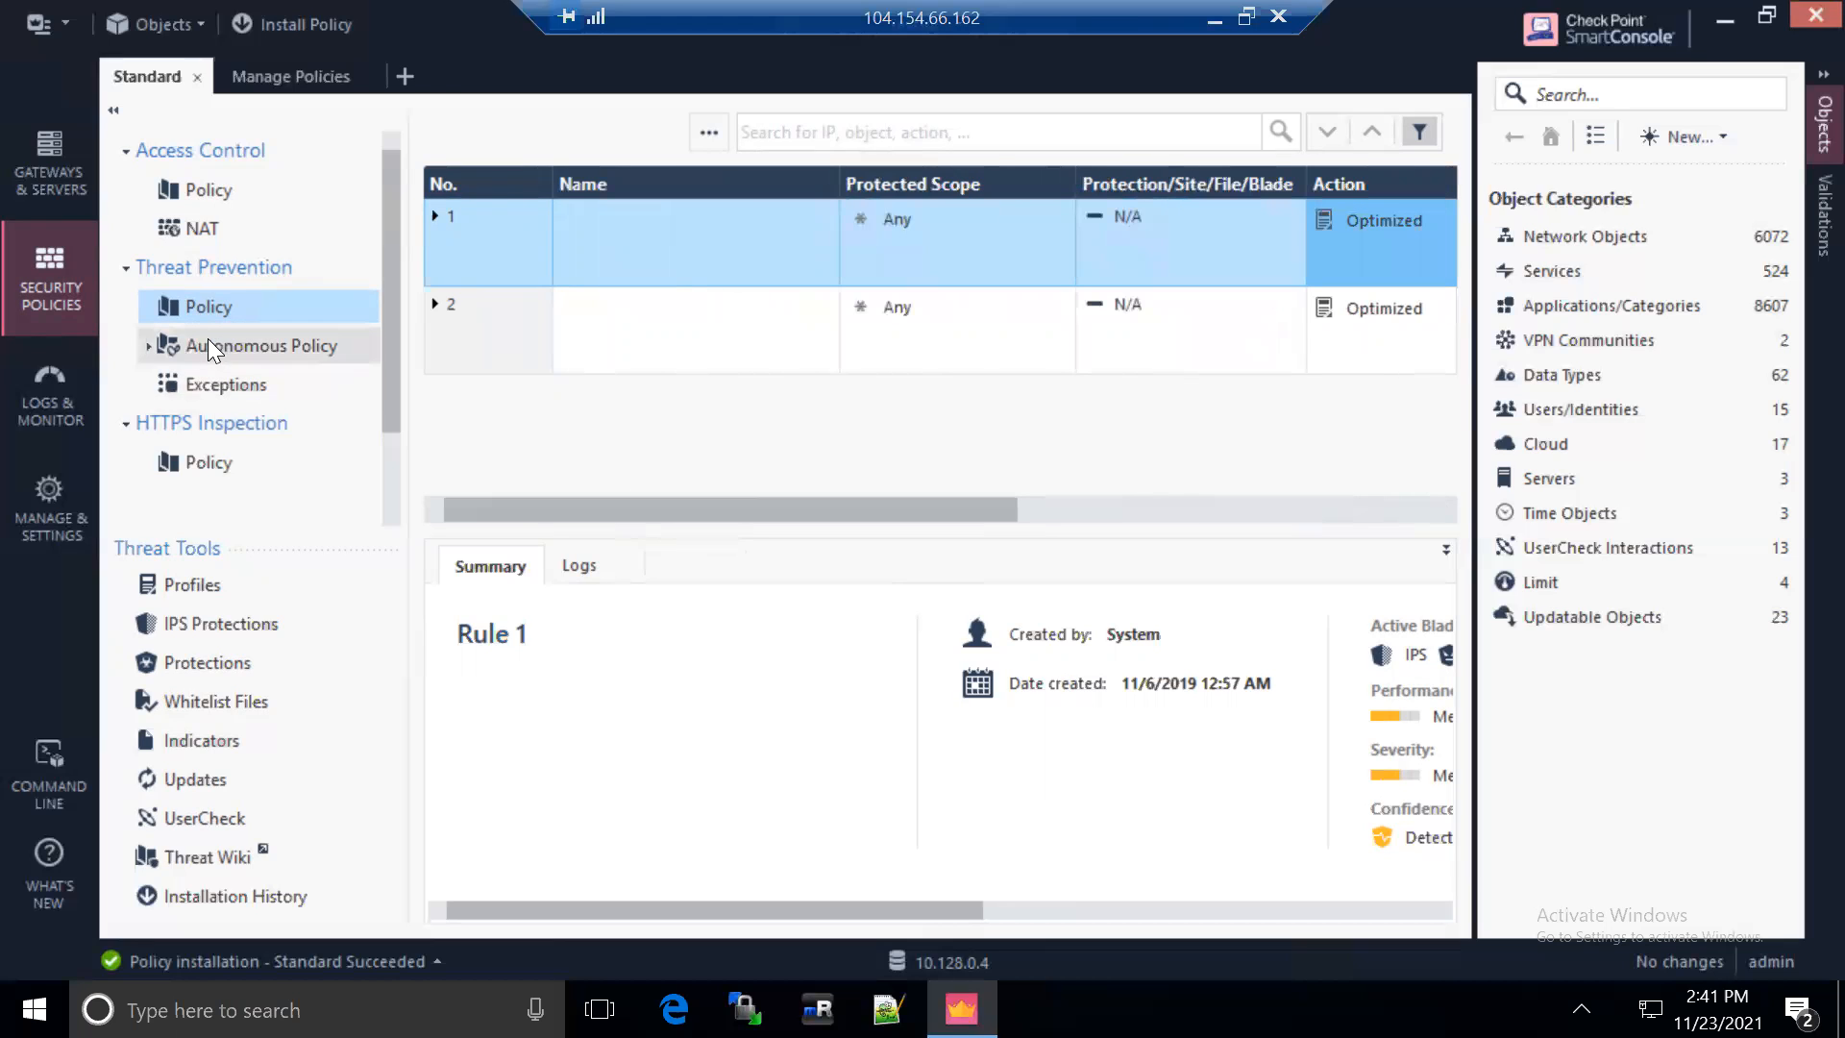
Set the autonomous Threat Prevention policy's protection profile to Cloud/Data Center
{"action": "left_click", "coordinate": [147, 346]}
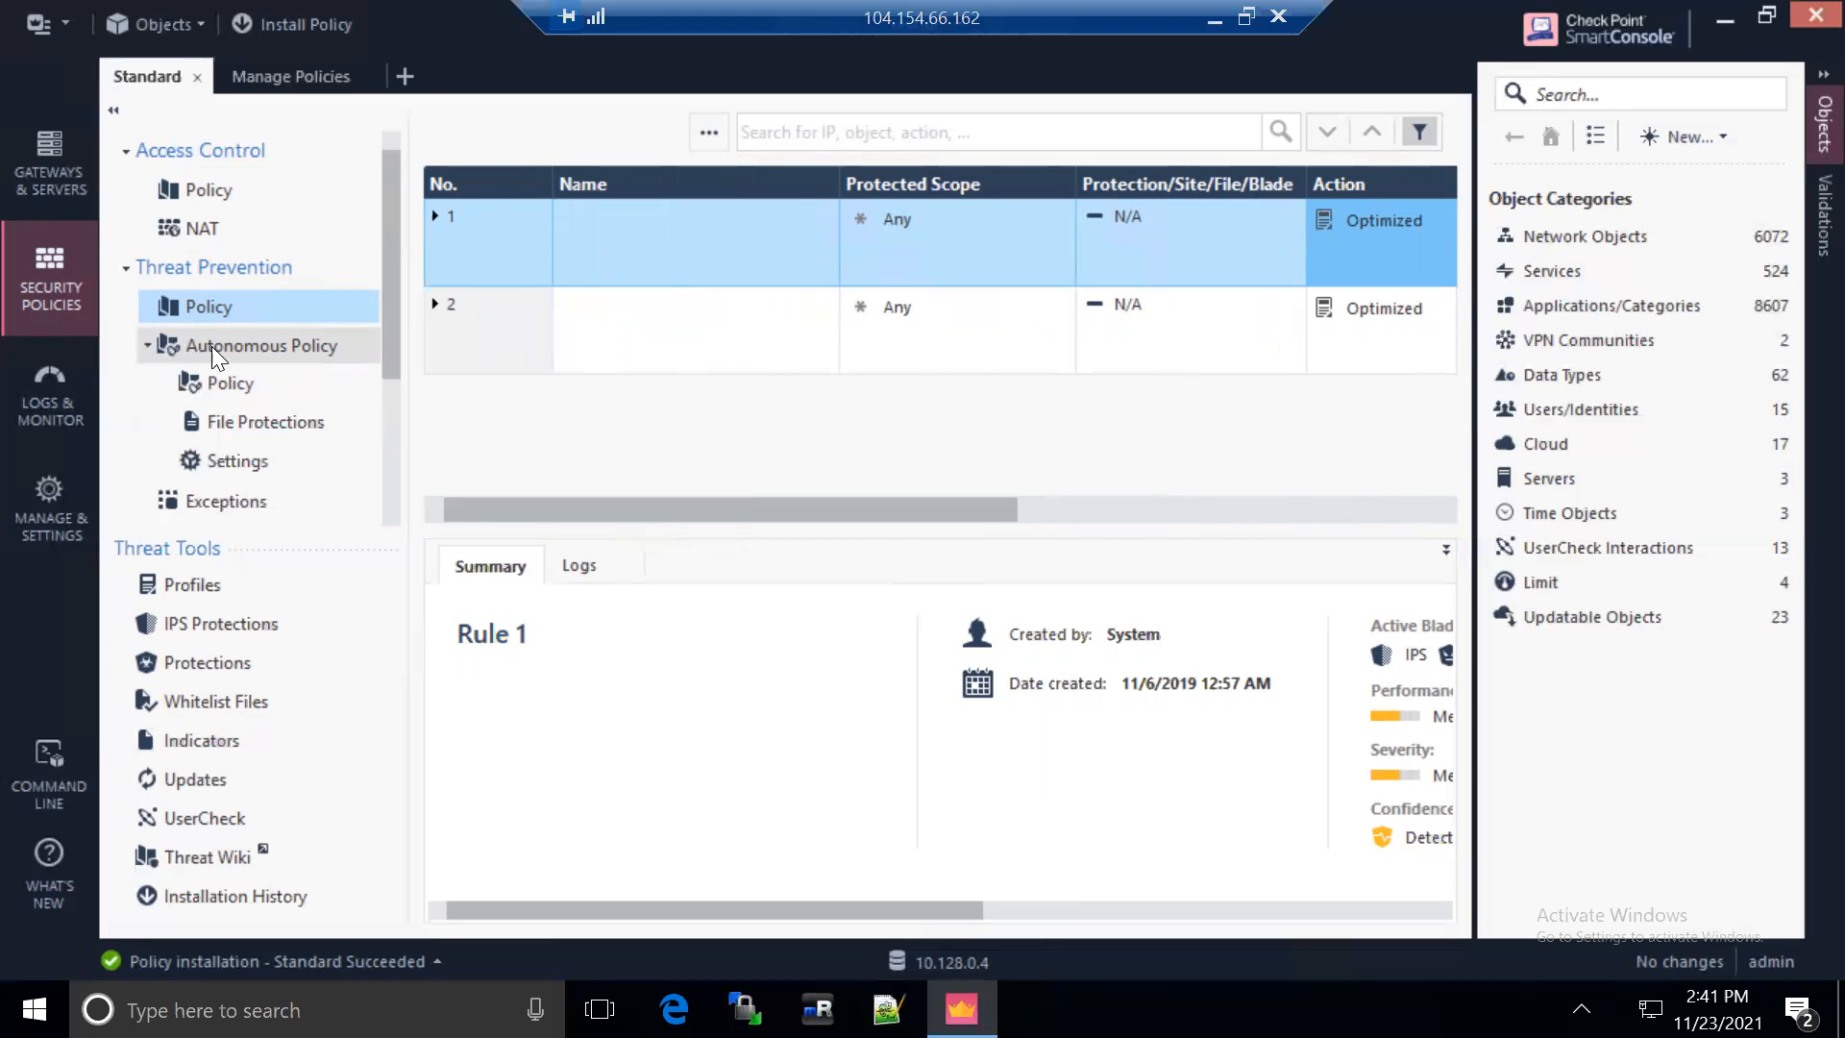
{"action": "left_click", "coordinate": [234, 346]}
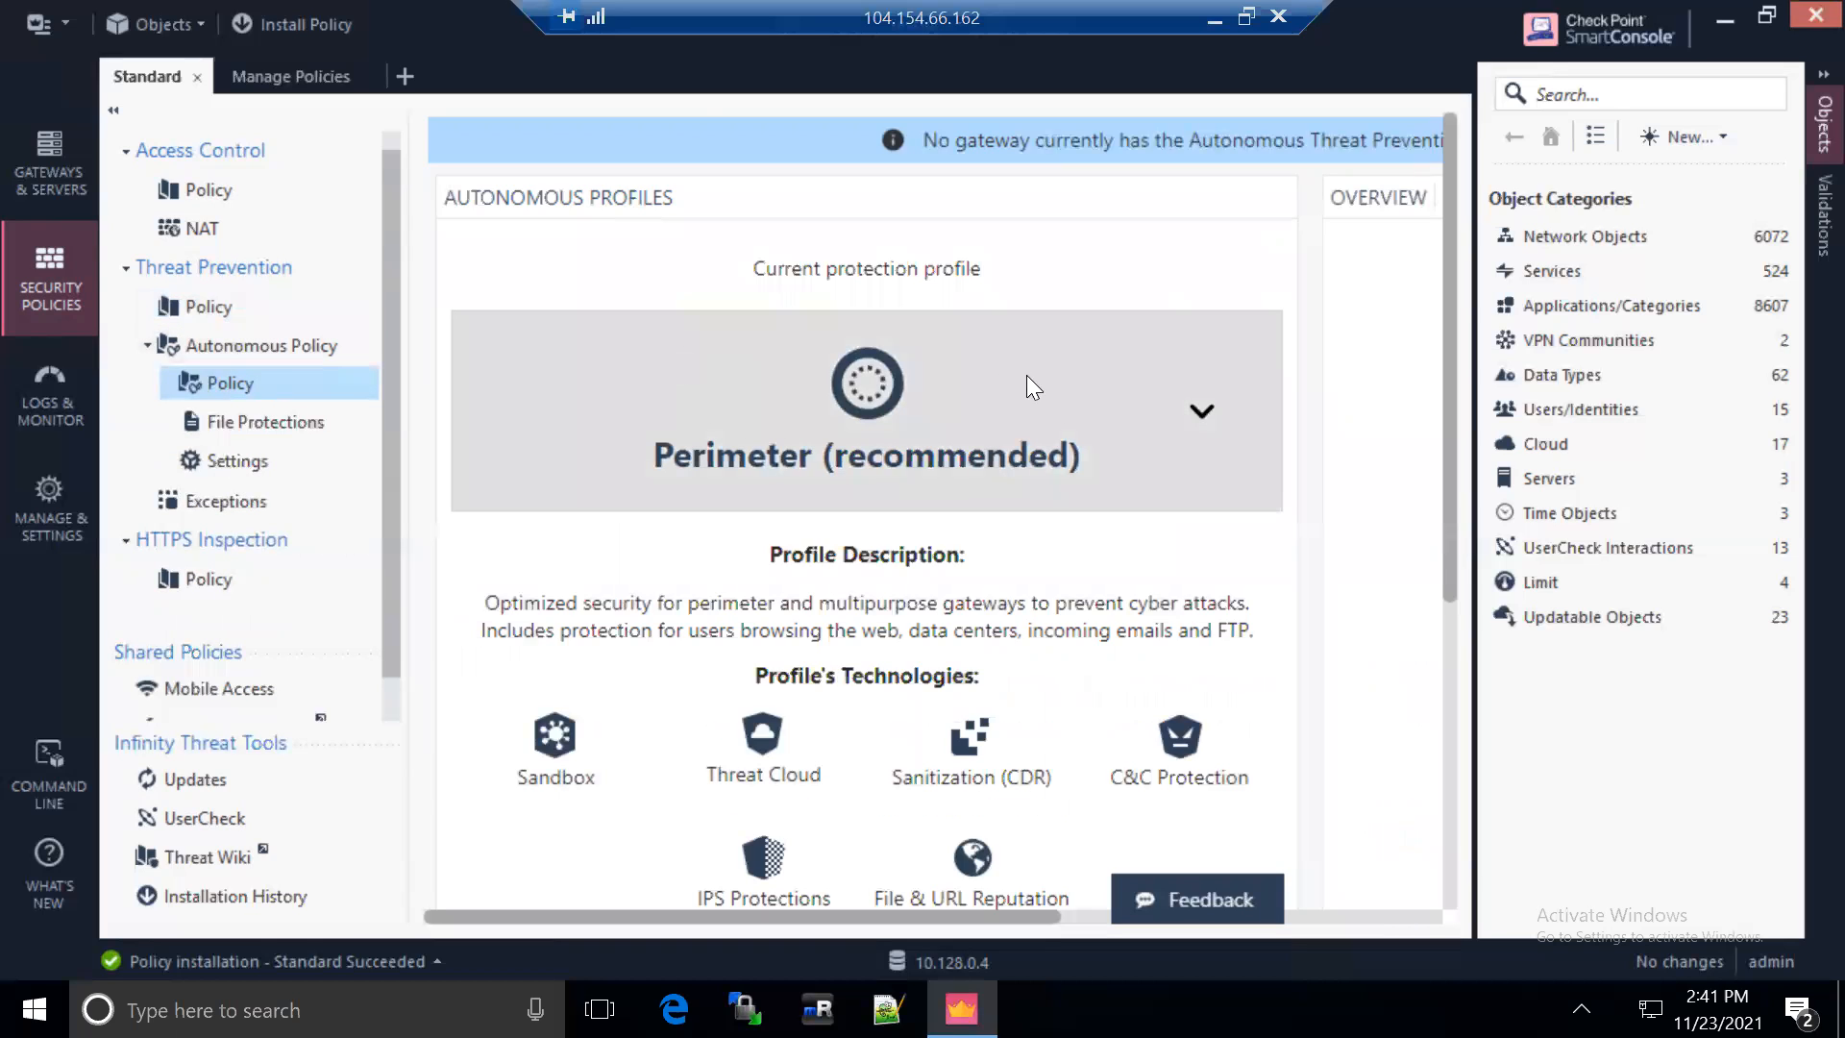
{"action": "left_click", "coordinate": [1201, 415]}
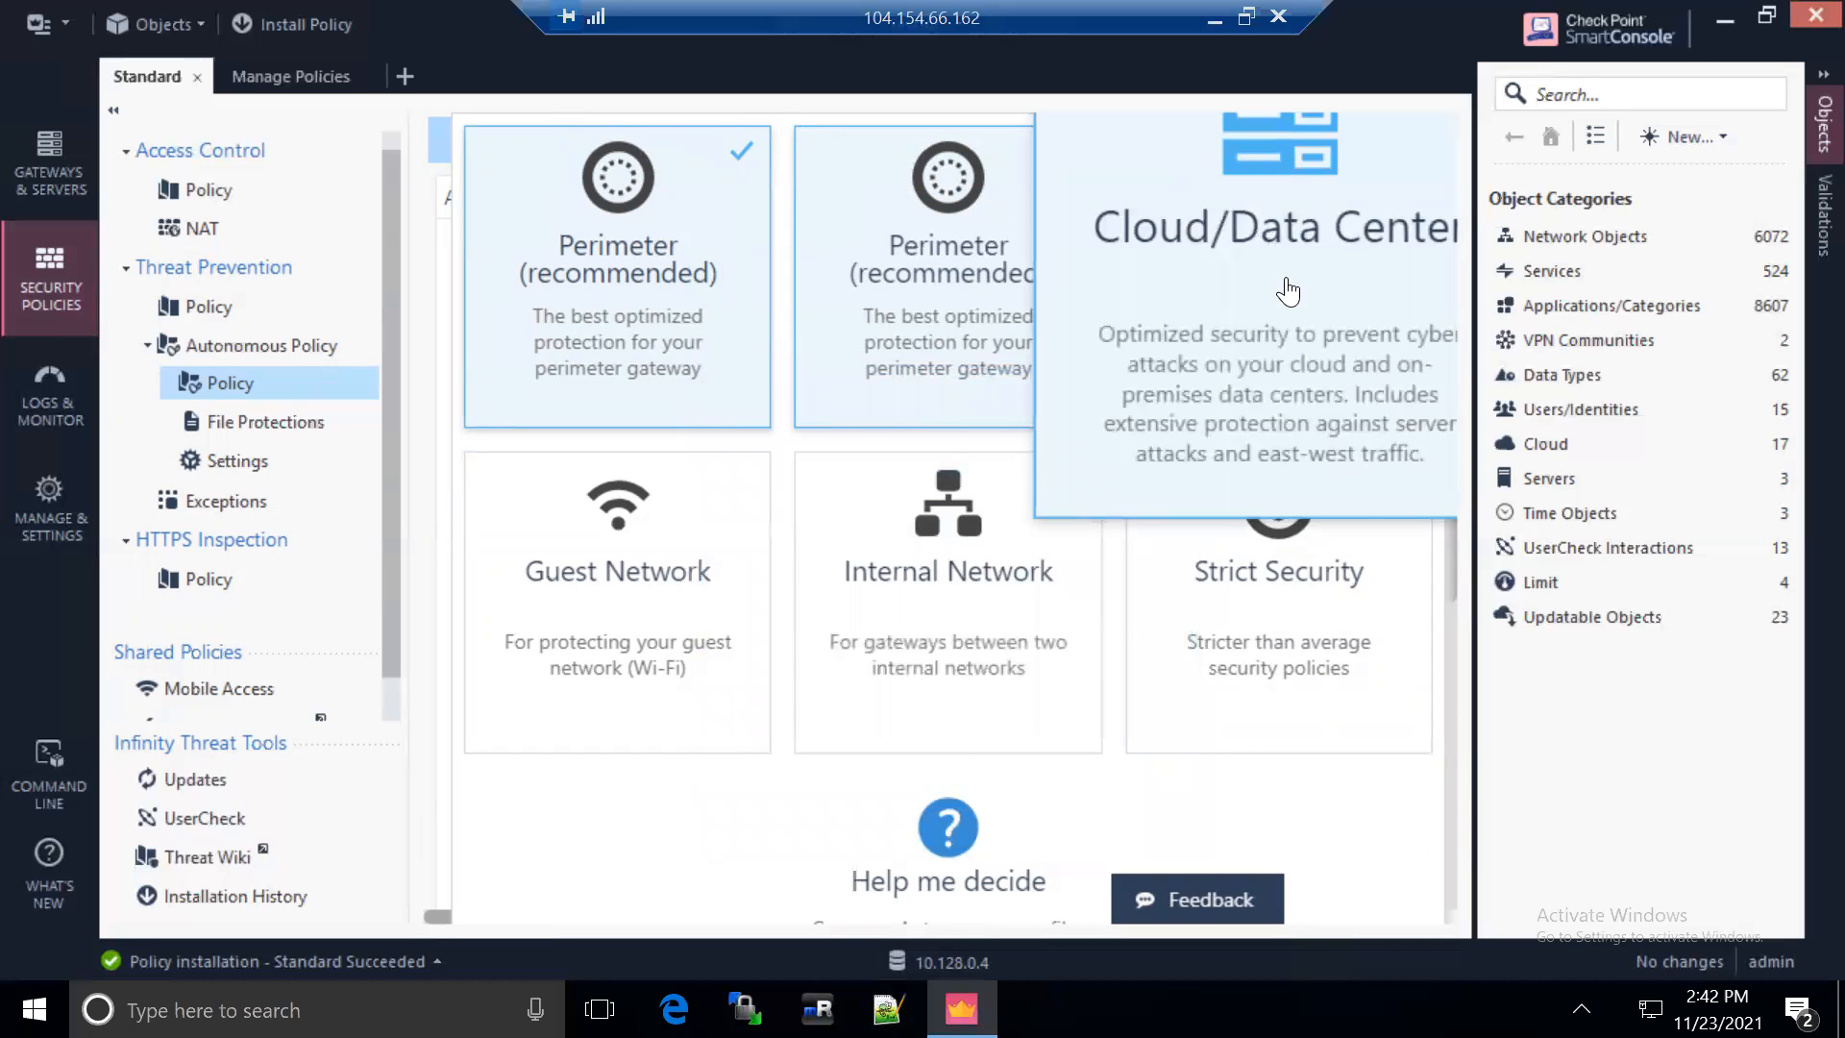
{"action": "left_click", "coordinate": [1288, 291]}
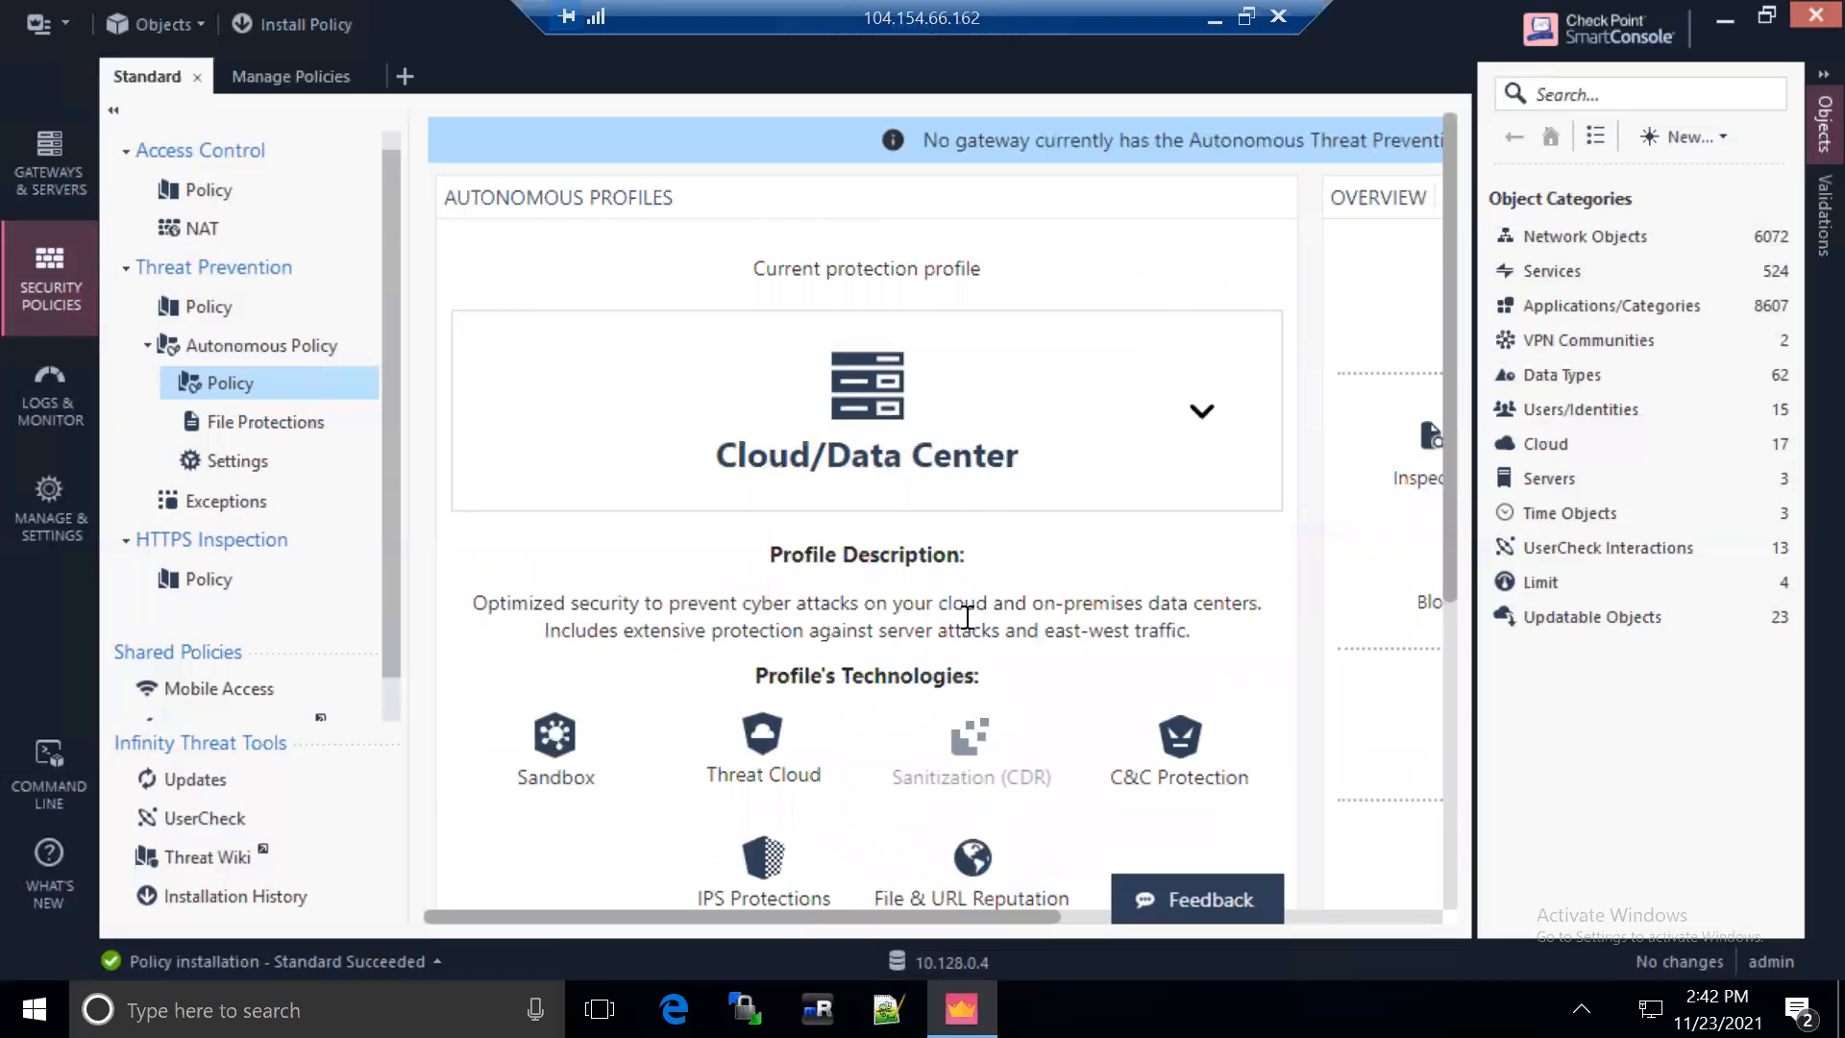
Compare the autonomous profiles' modes, inspected protocols and technologies using the profile selection help, then close the comparison
{"action": "left_click", "coordinate": [1199, 413]}
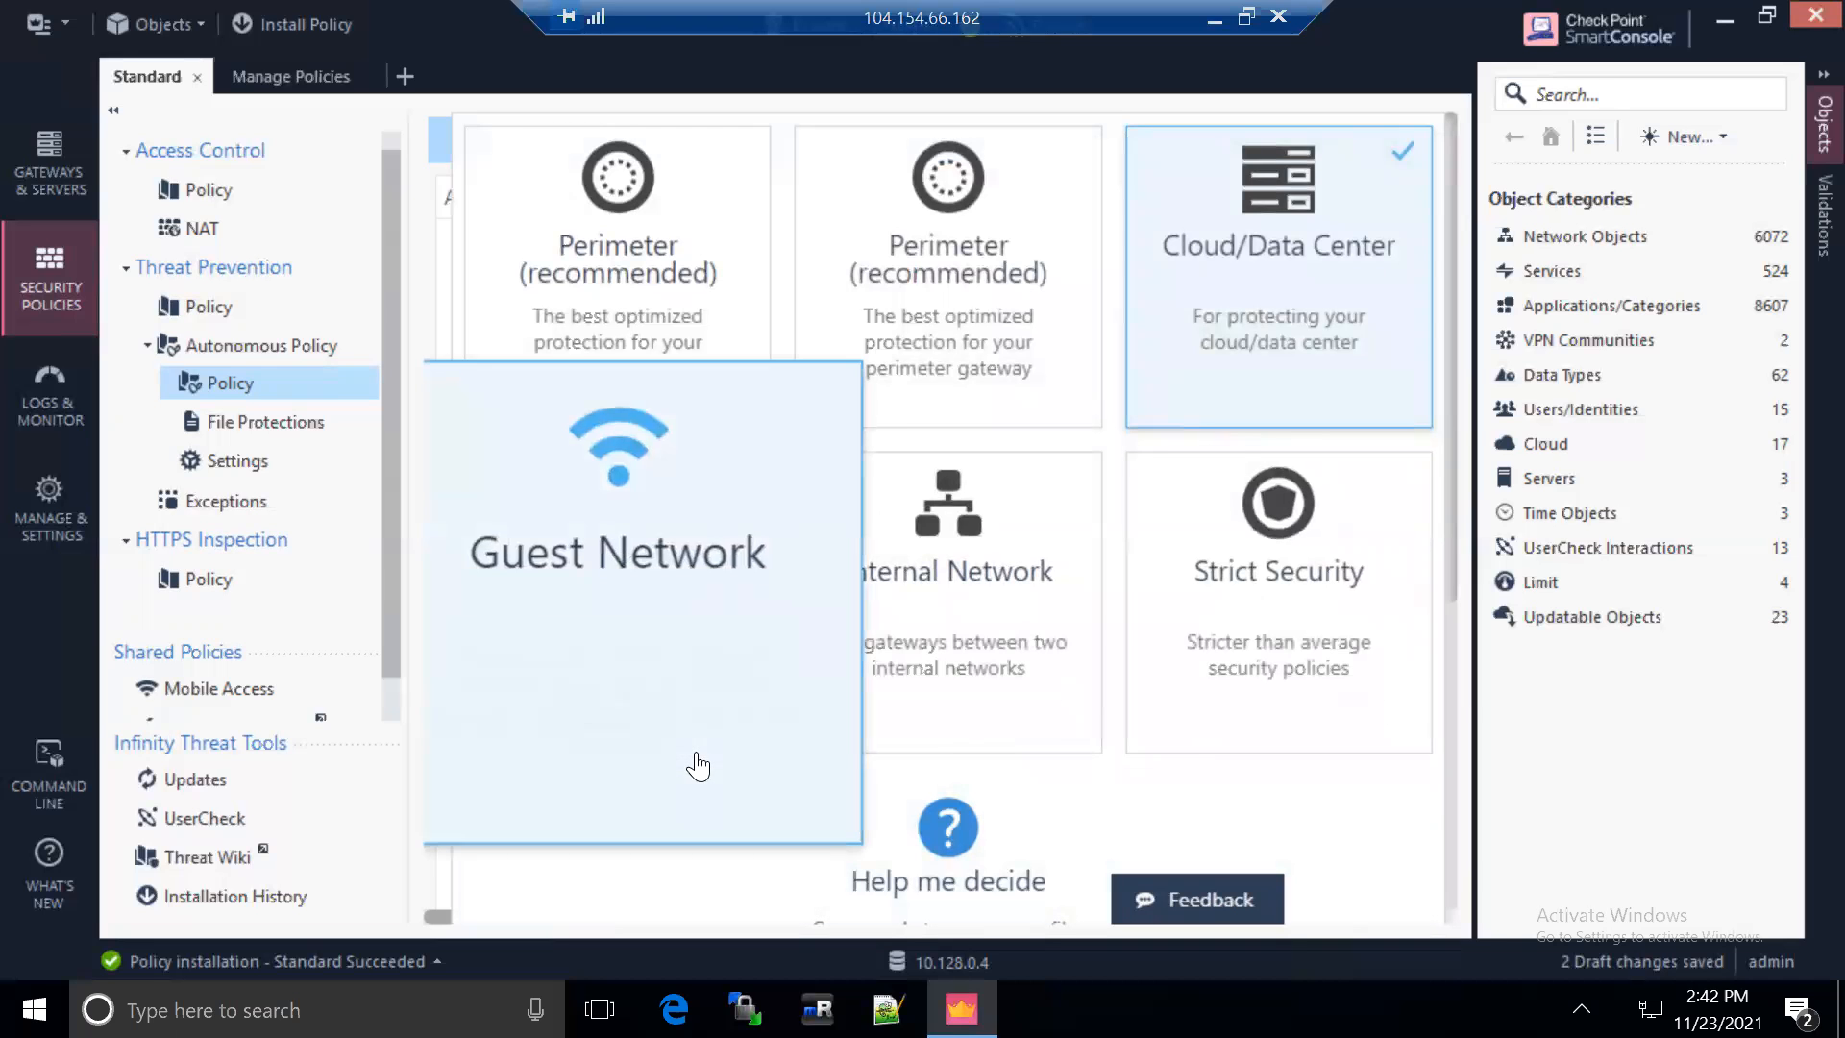
{"action": "mouse_move", "coordinate": [969, 828]}
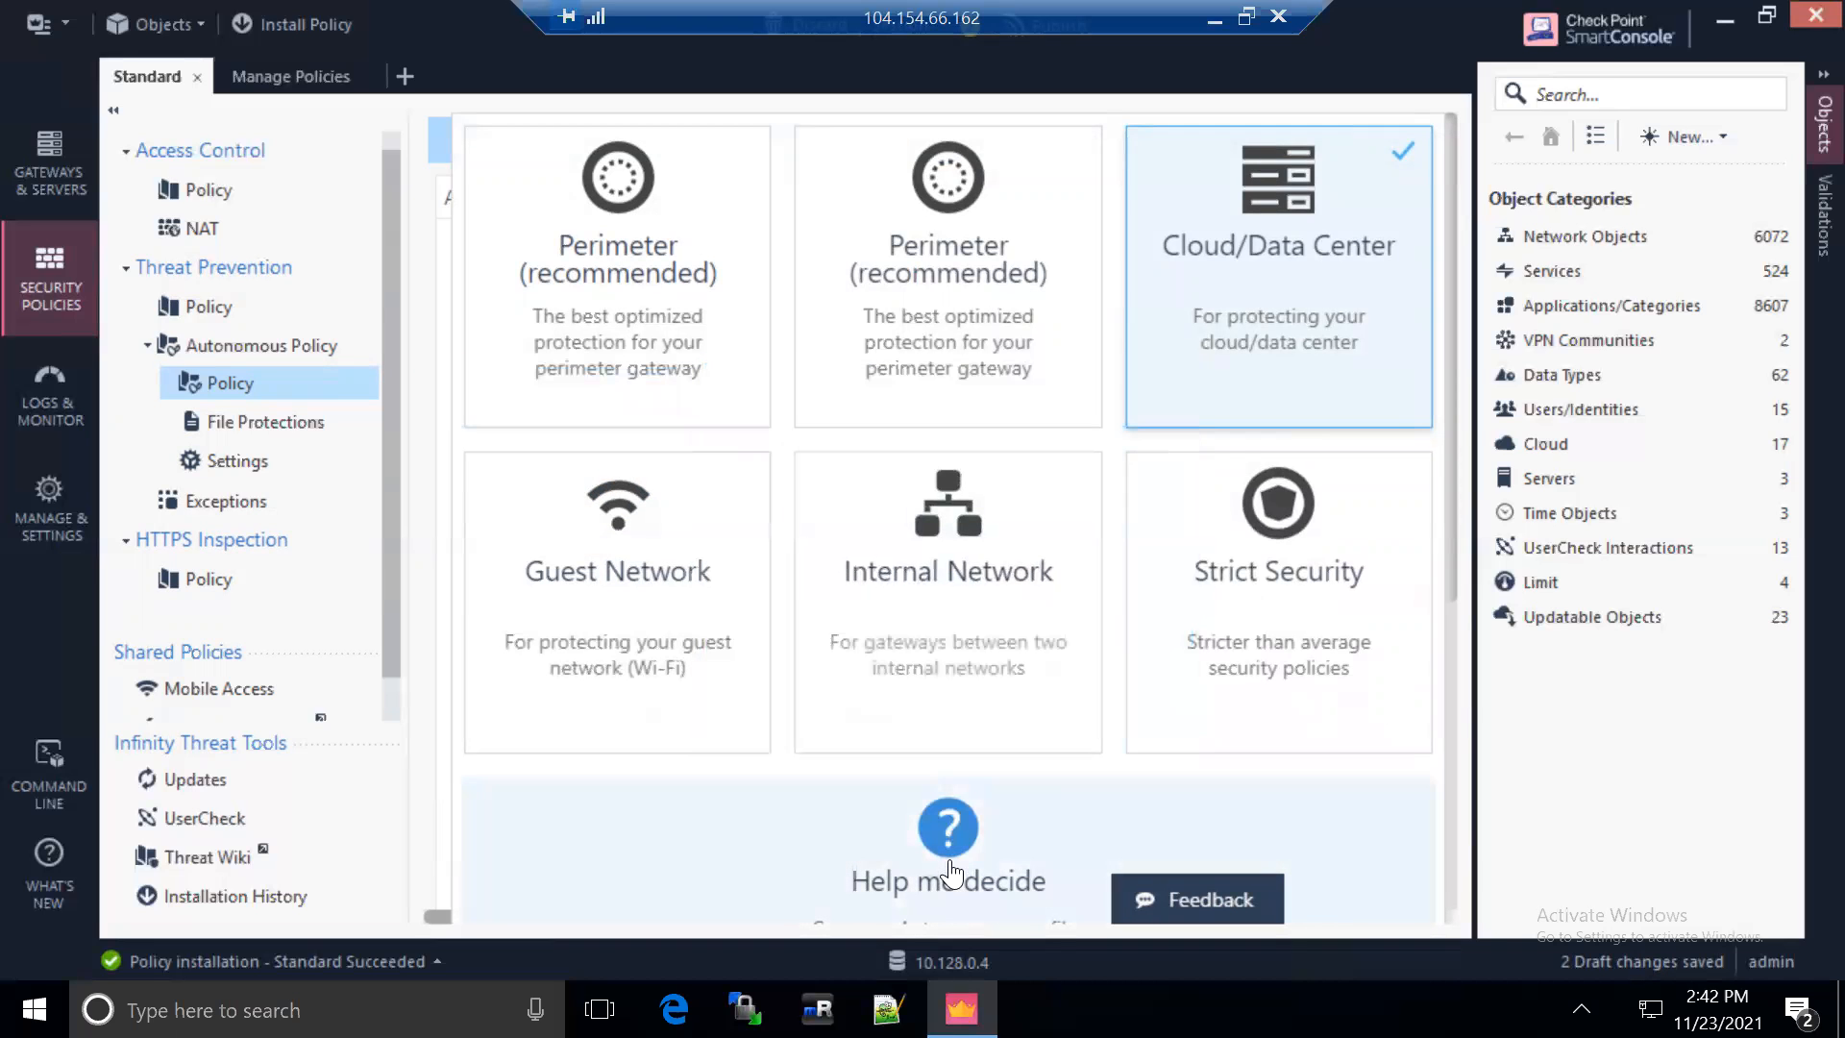
{"action": "left_click", "coordinate": [950, 872]}
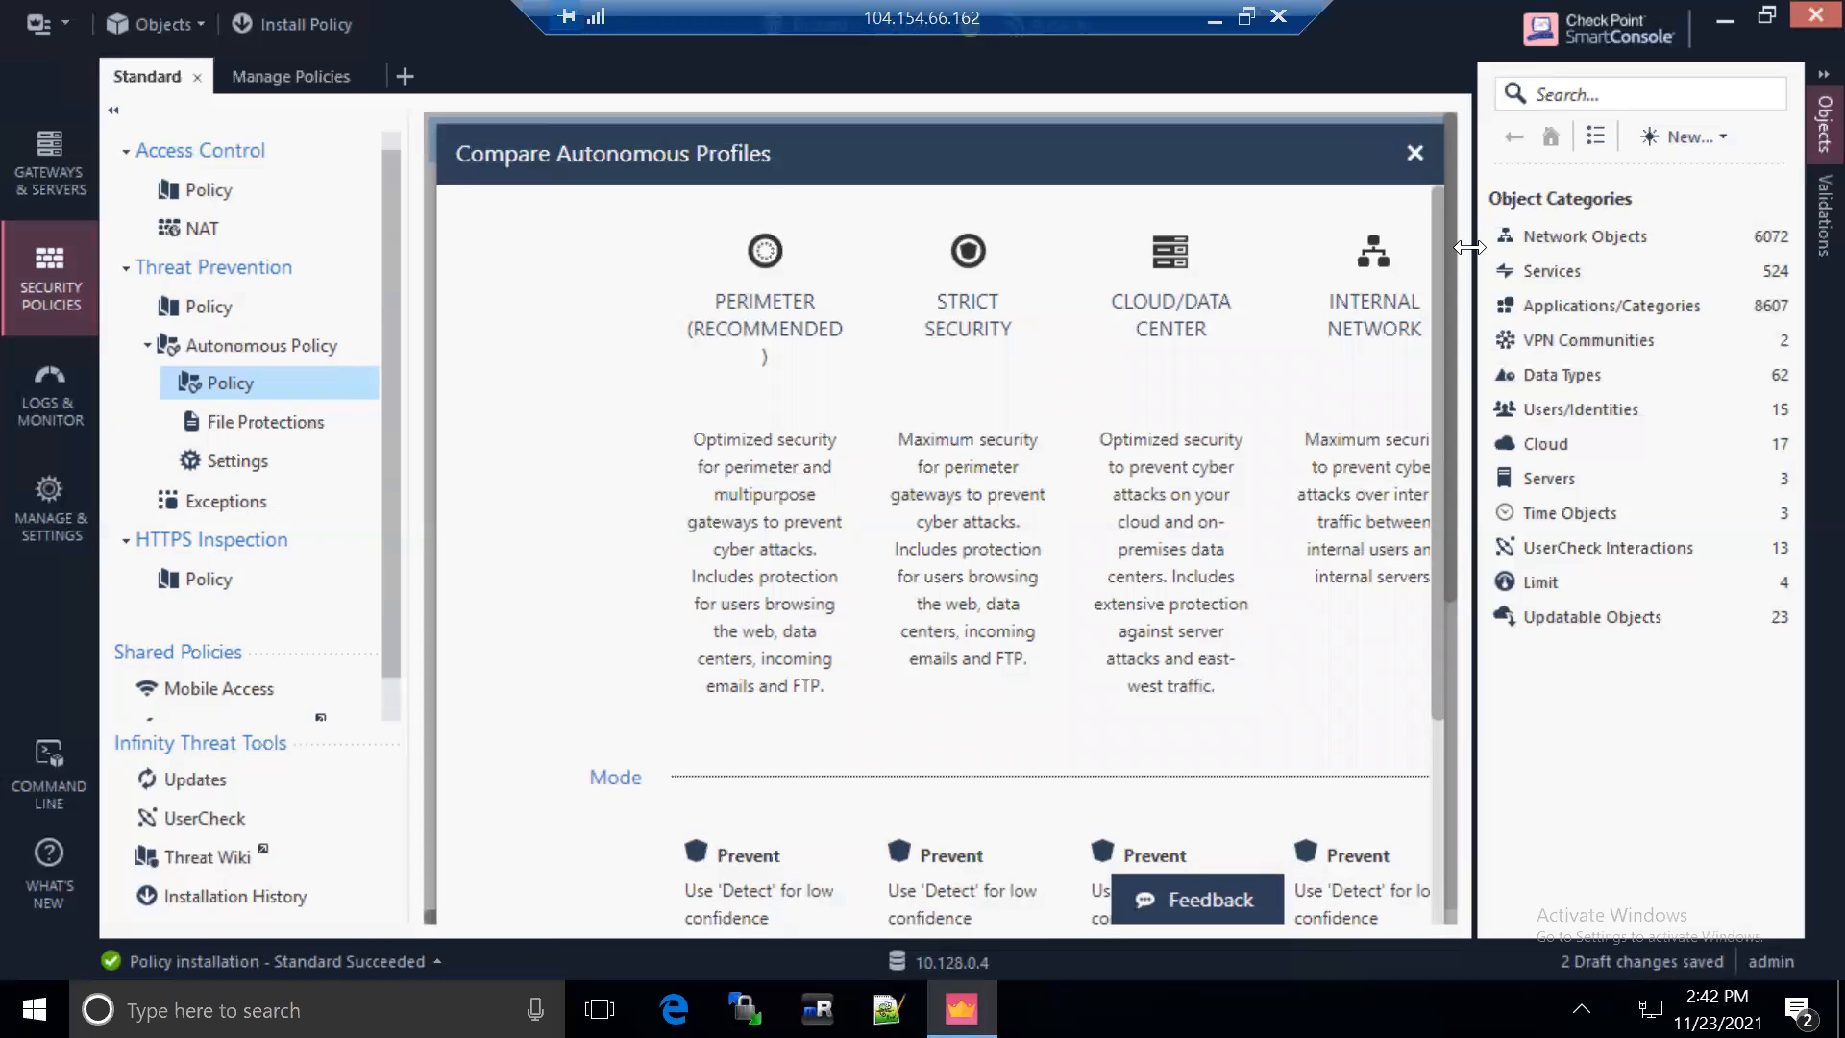
{"action": "left_click", "coordinate": [1798, 73]}
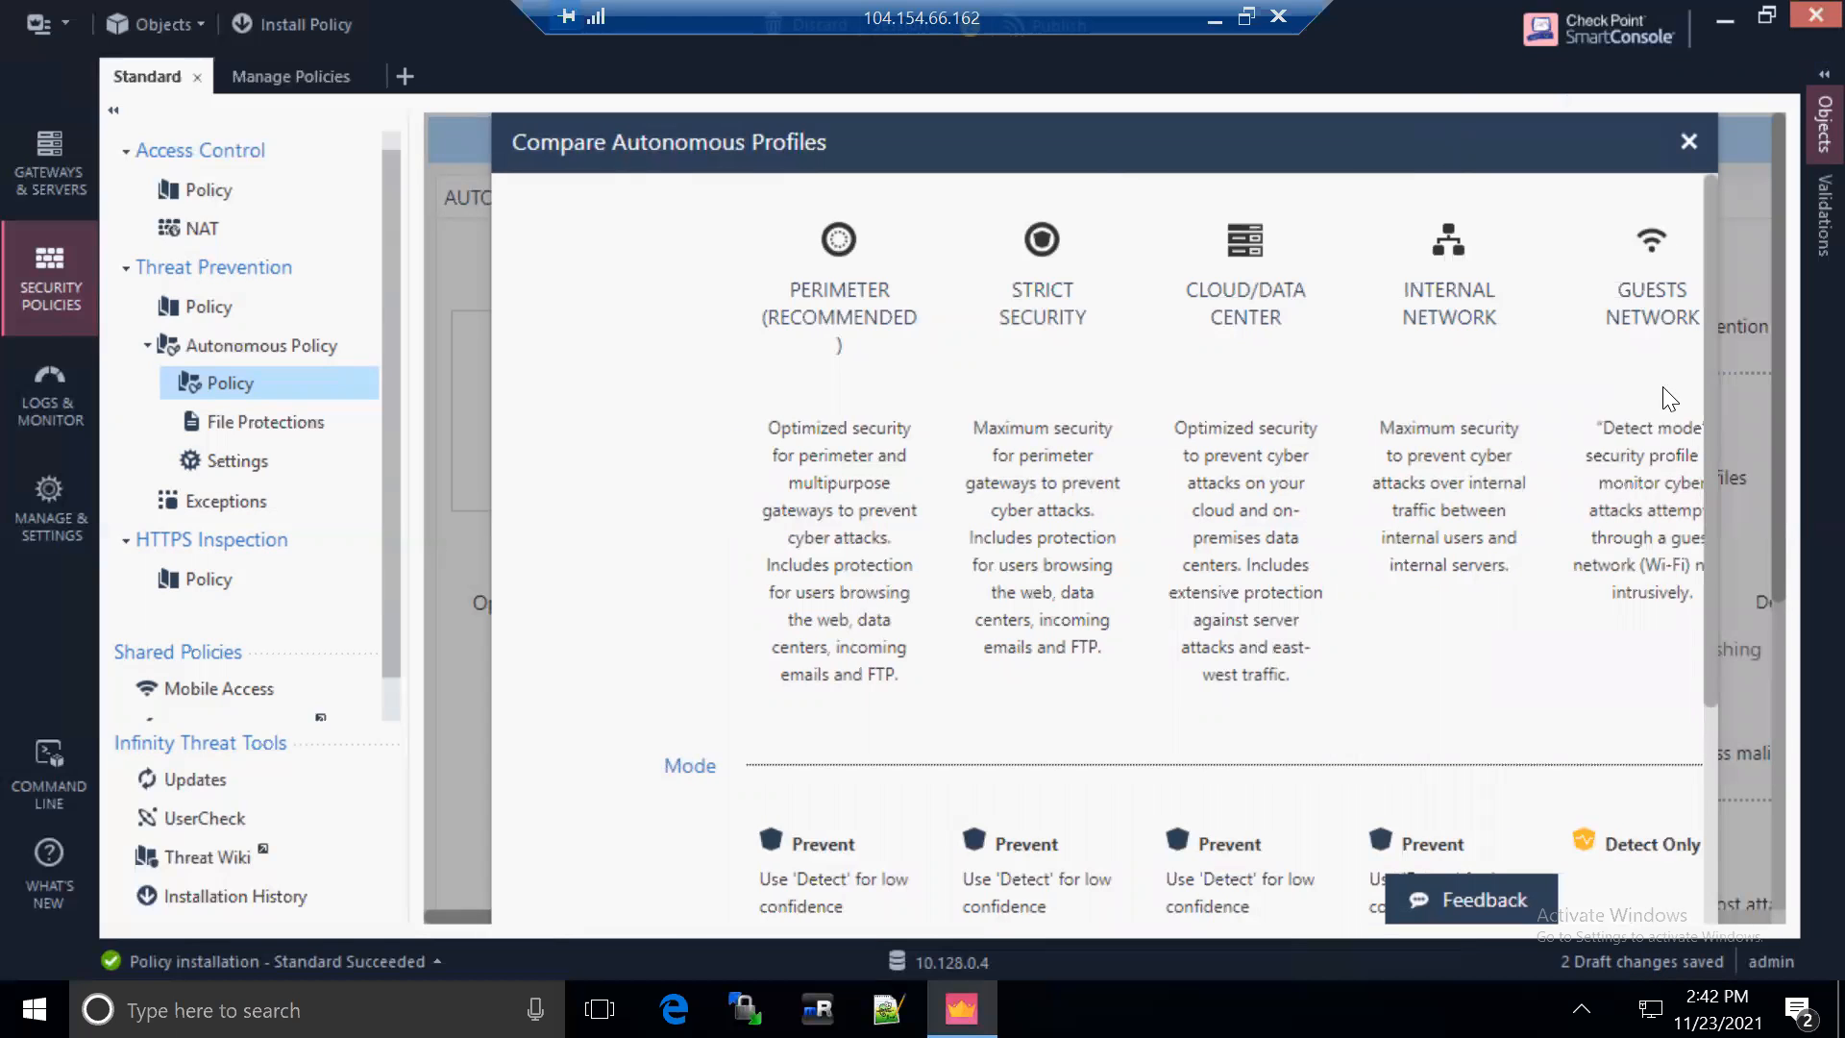
{"action": "left_click_drag", "start_coordinate": [1712, 352], "coordinate": [1695, 975]}
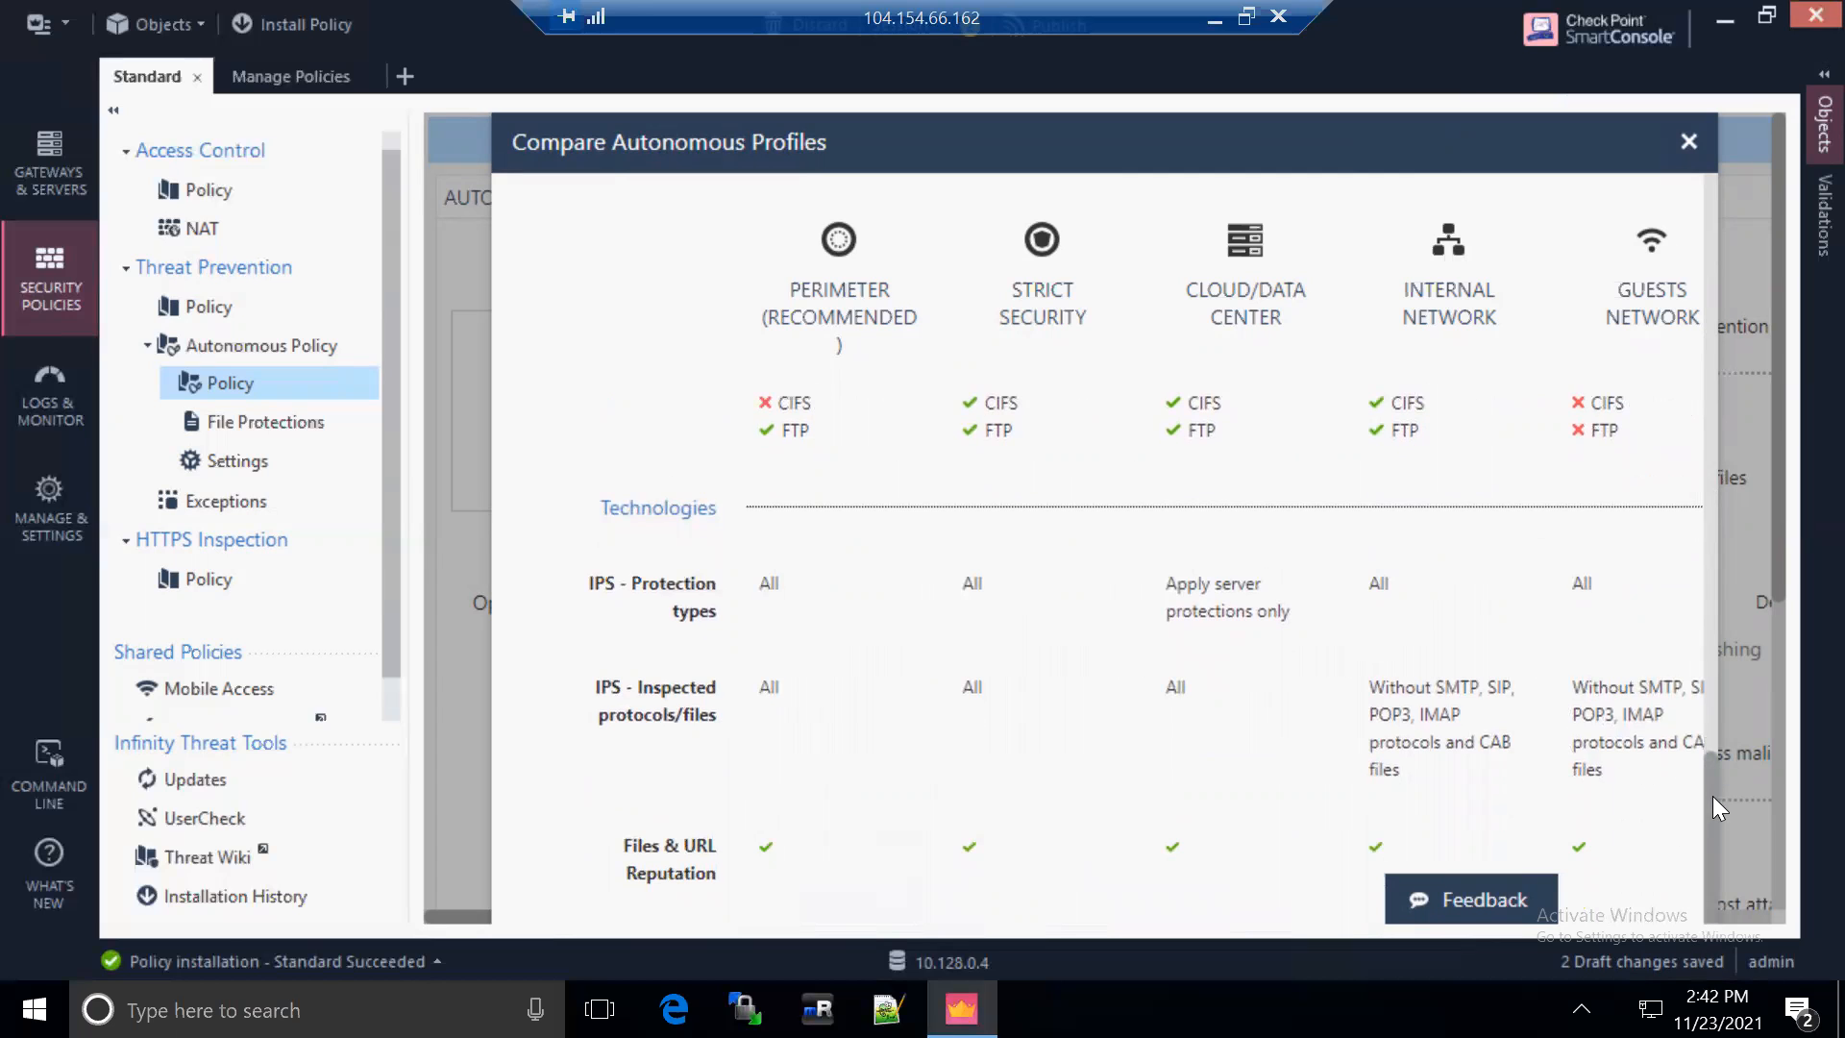
{"action": "scroll", "coordinate": [1693, 544], "scroll_direction": "up", "scroll_amount": 10}
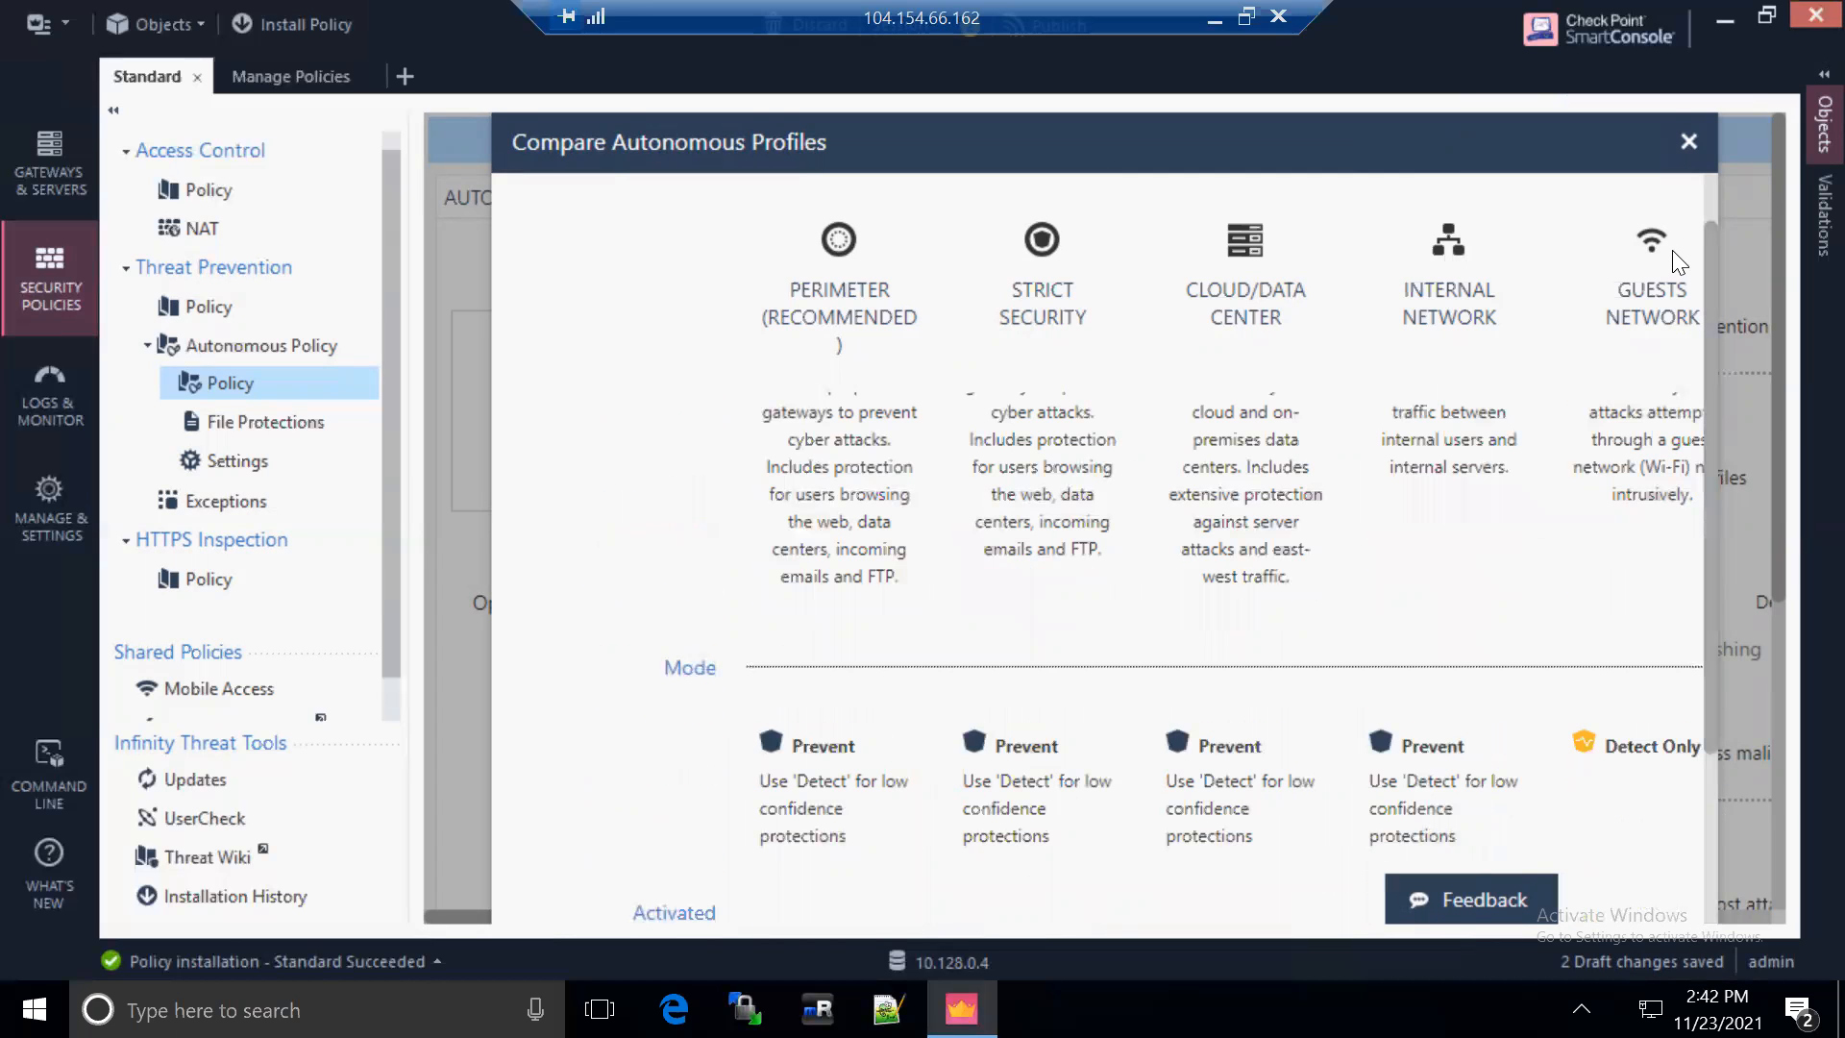
{"action": "left_click", "coordinate": [1688, 142]}
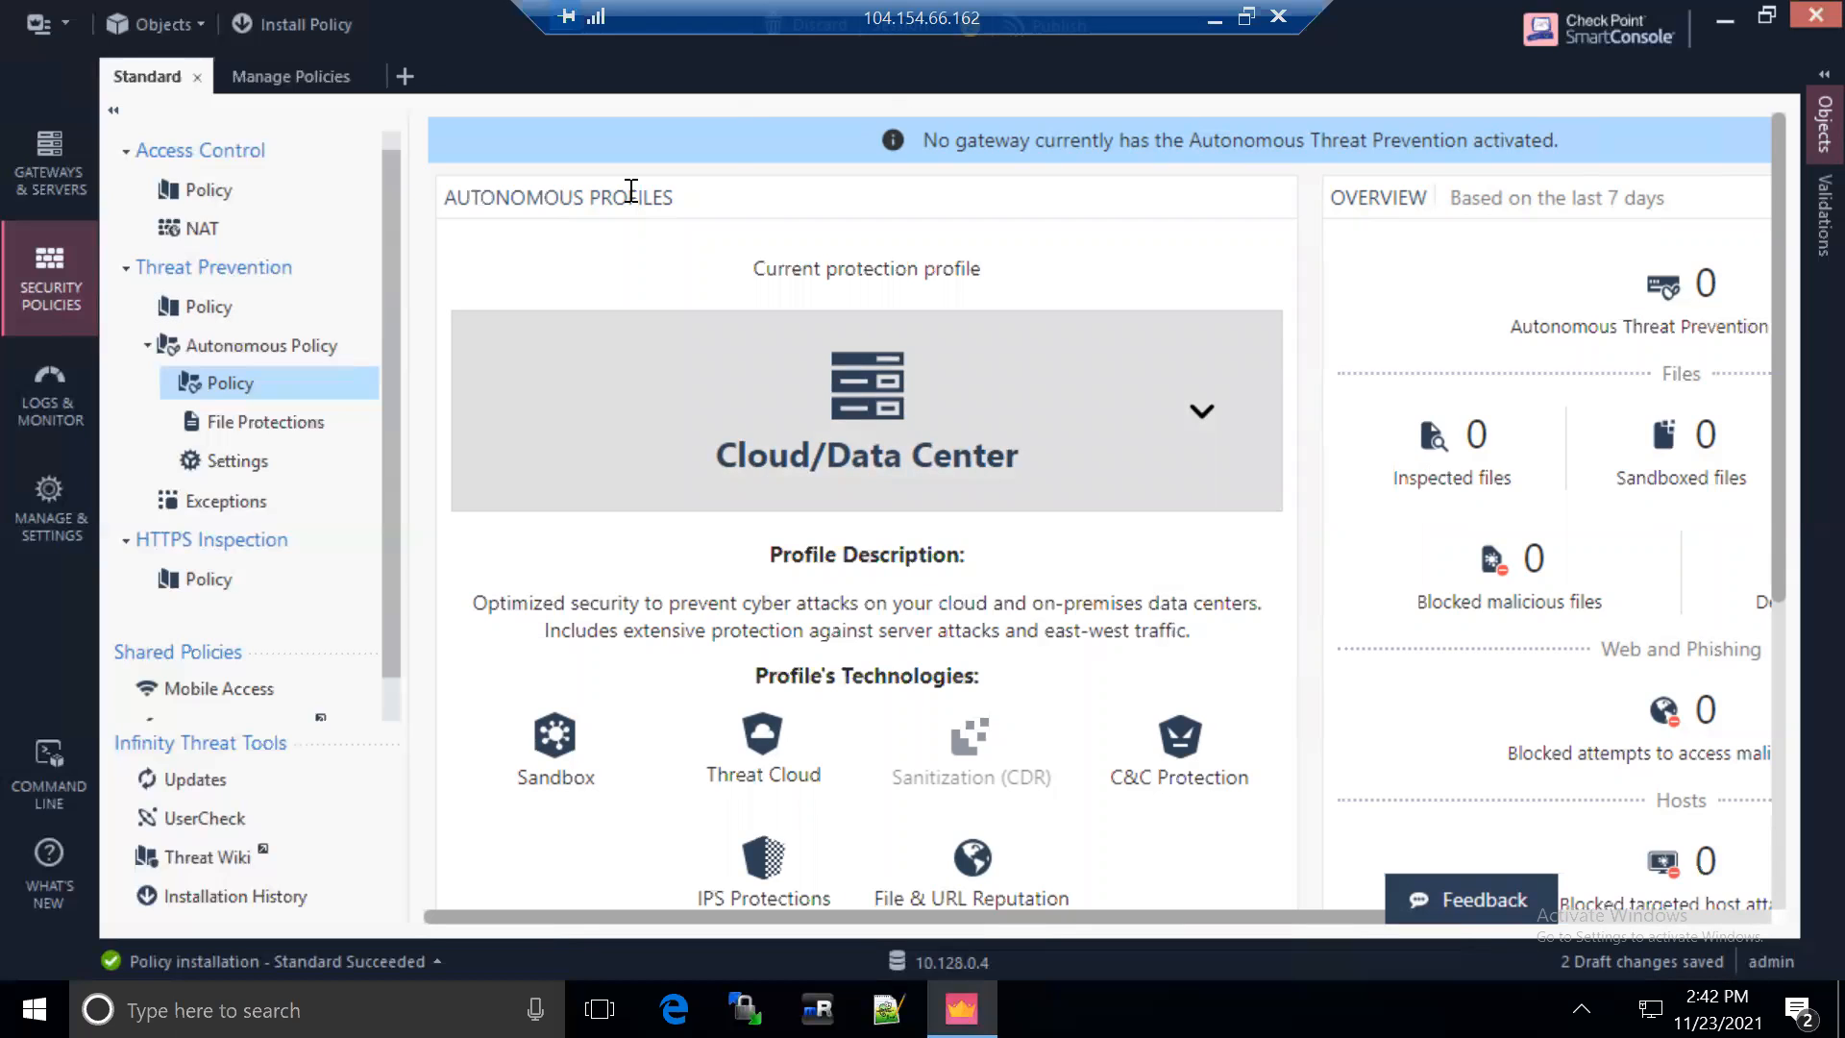
Move the remote desktop connection bar aside to uncover the session and publish controls, keeping the remote session full screen
{"action": "left_click", "coordinate": [1246, 16]}
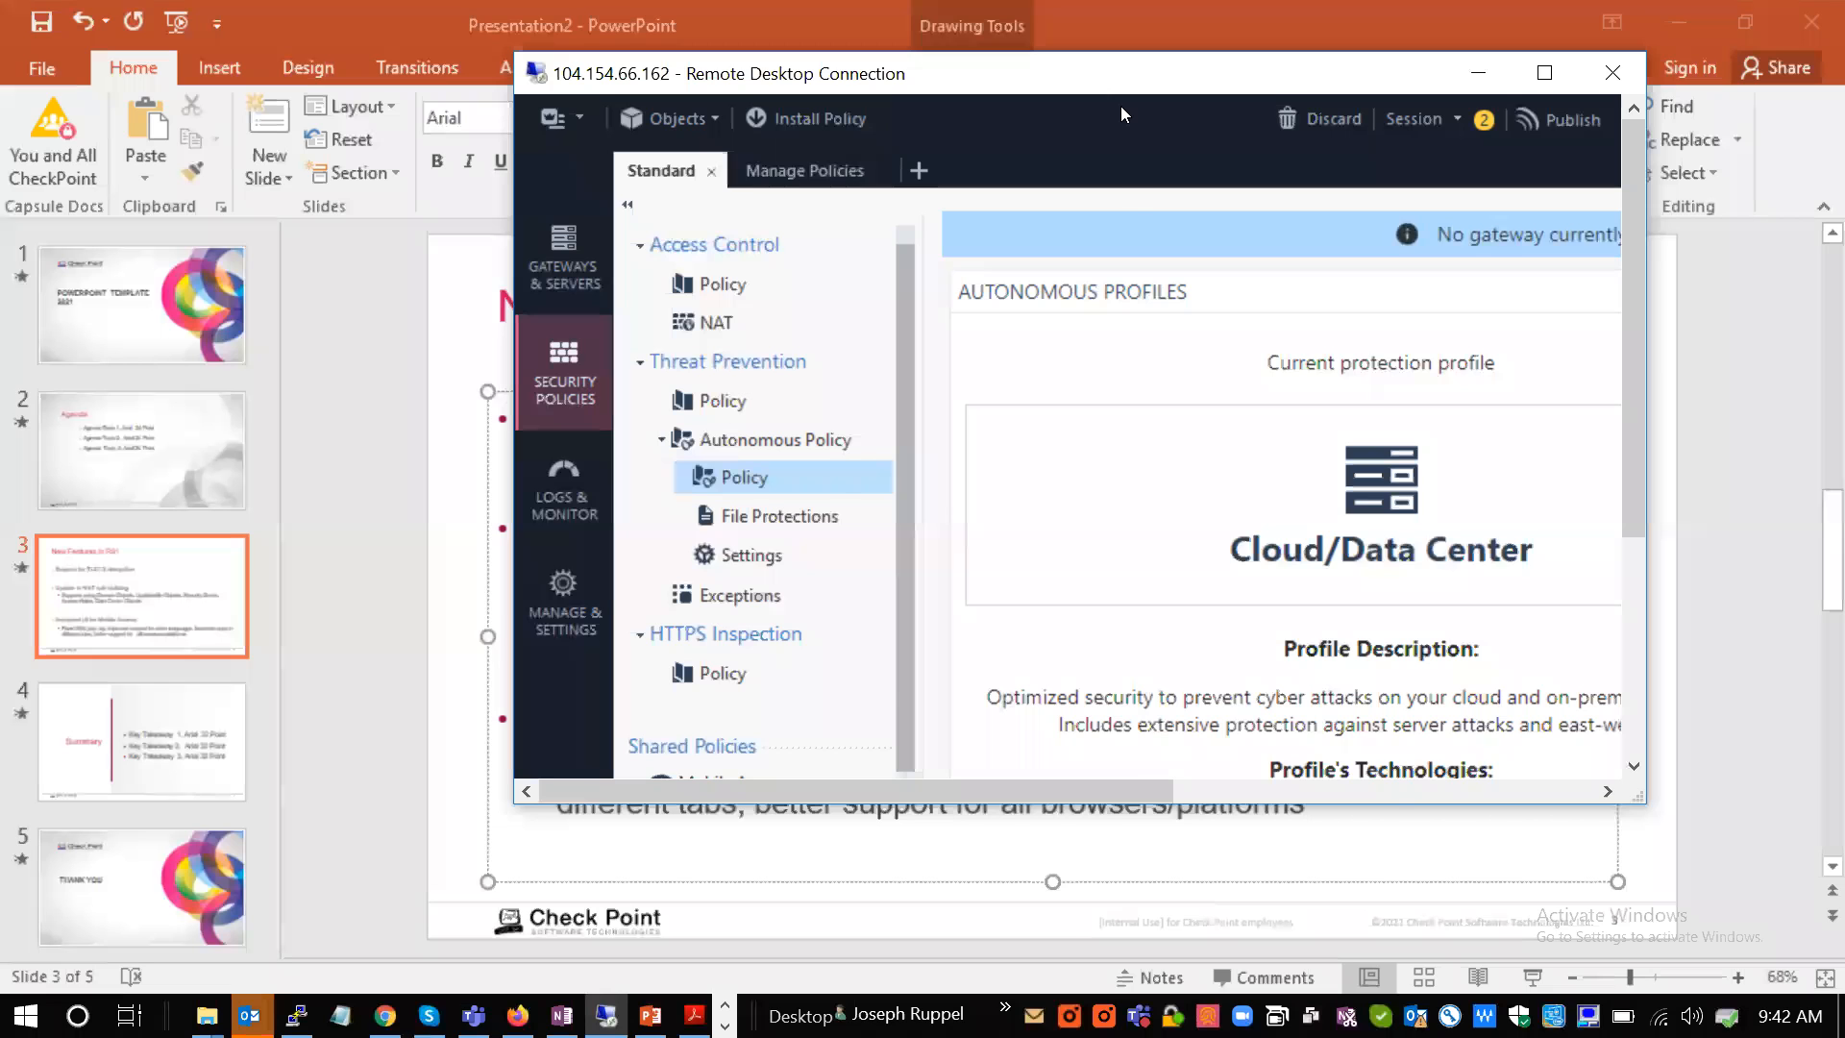
{"action": "left_click_drag", "start_coordinate": [1136, 75], "coordinate": [1260, 131]}
{"action": "left_click", "coordinate": [1677, 132]}
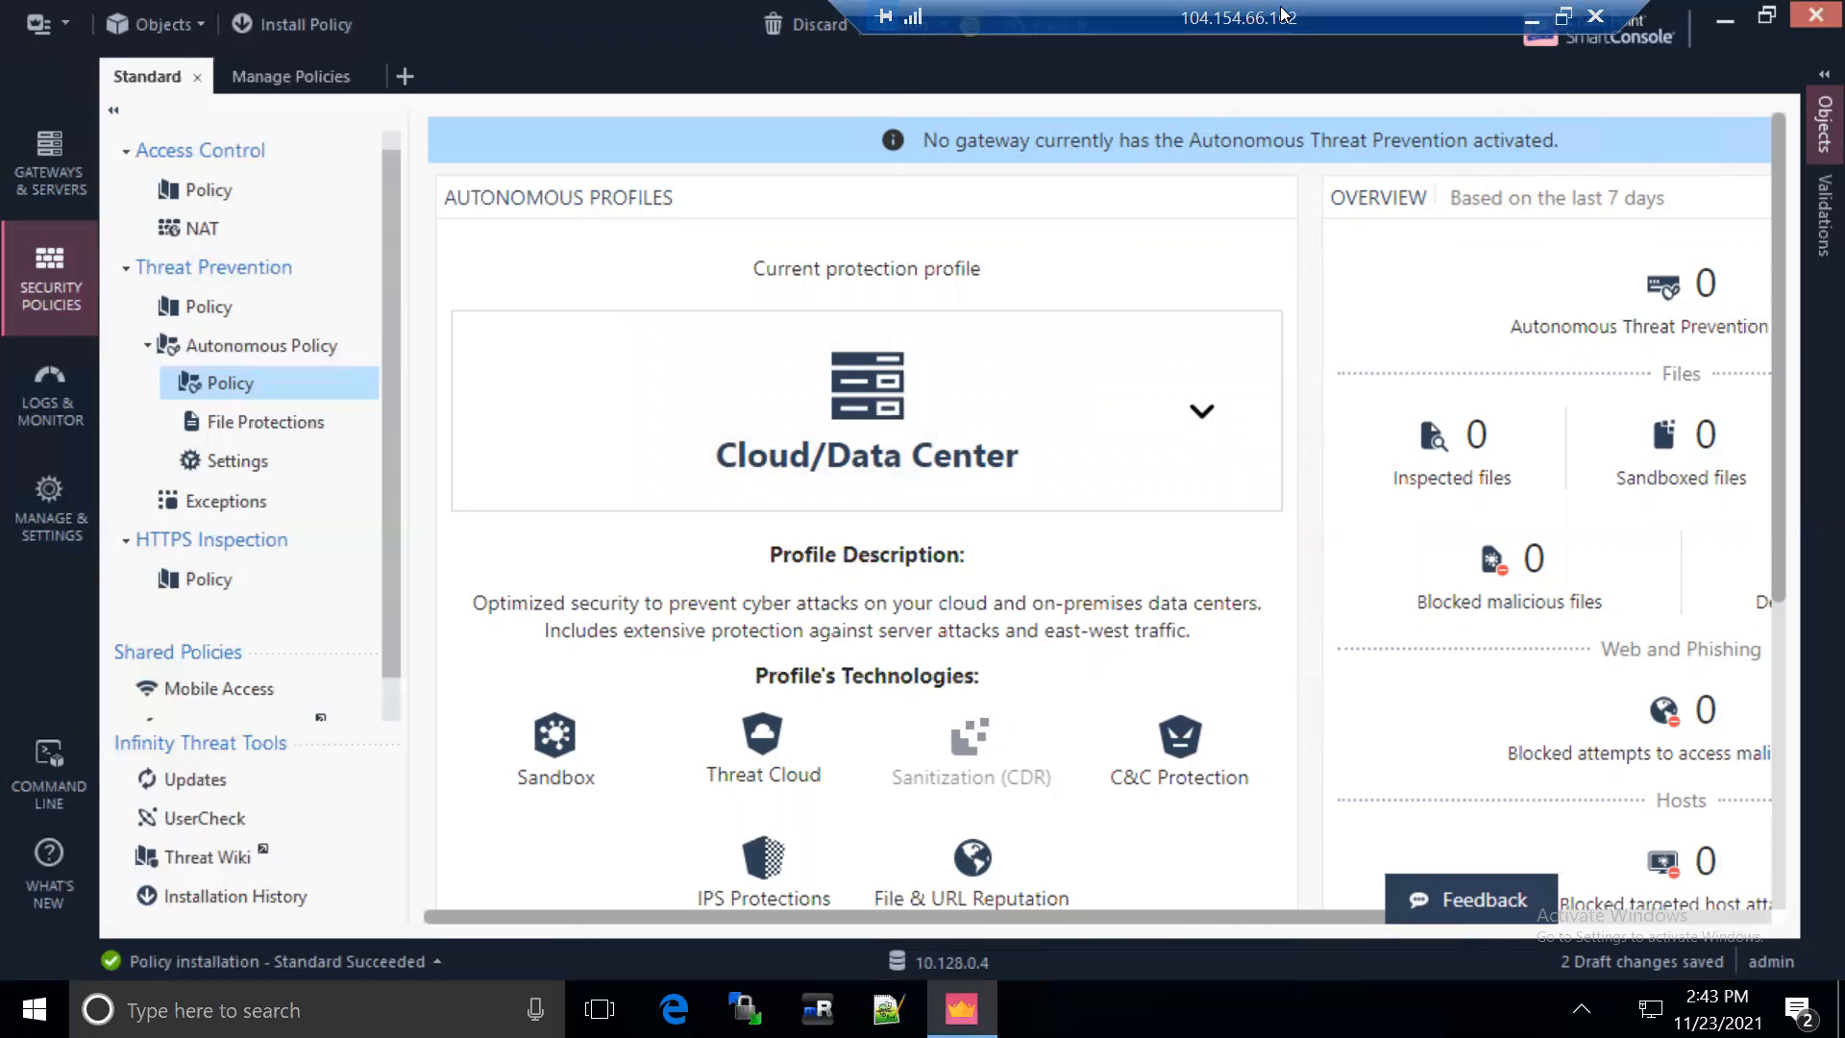
{"action": "left_click_drag", "start_coordinate": [1292, 9], "coordinate": [1510, 6]}
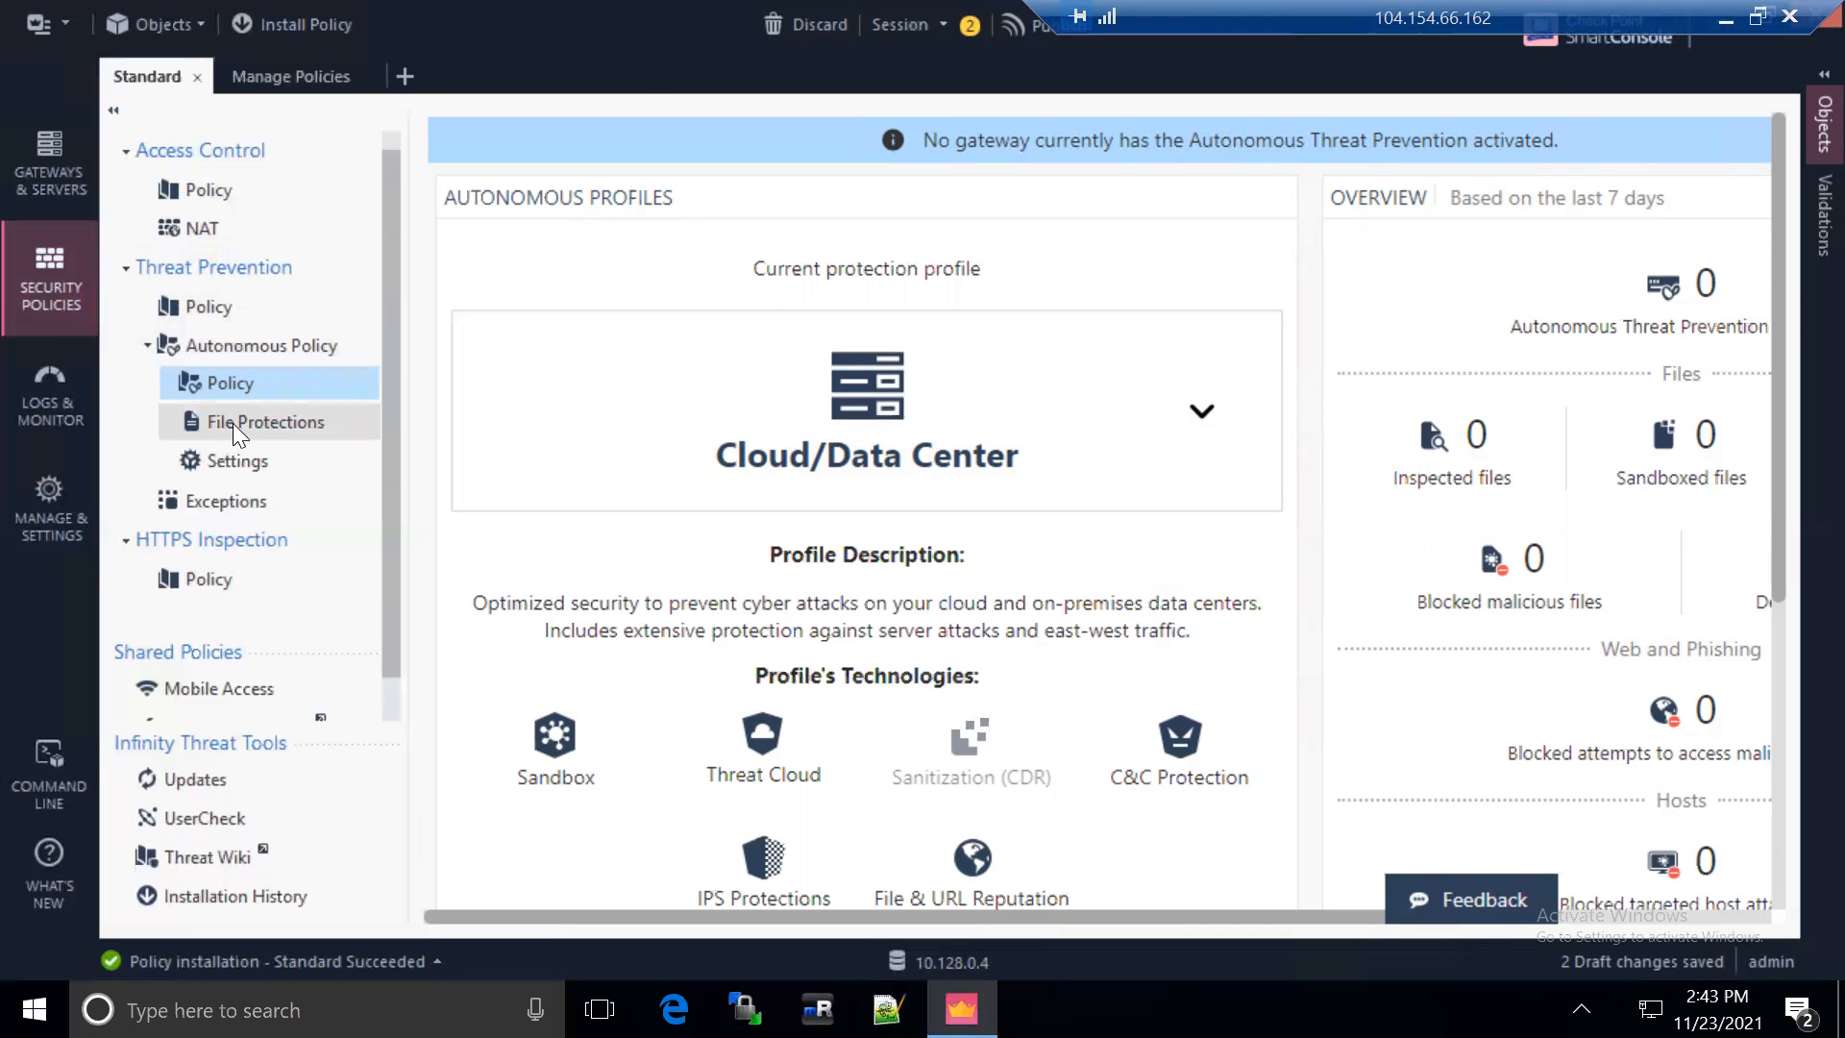
Review the Threat Prevention exceptions and the attachment options offered for a new exception group, without creating one
{"action": "left_click", "coordinate": [221, 504]}
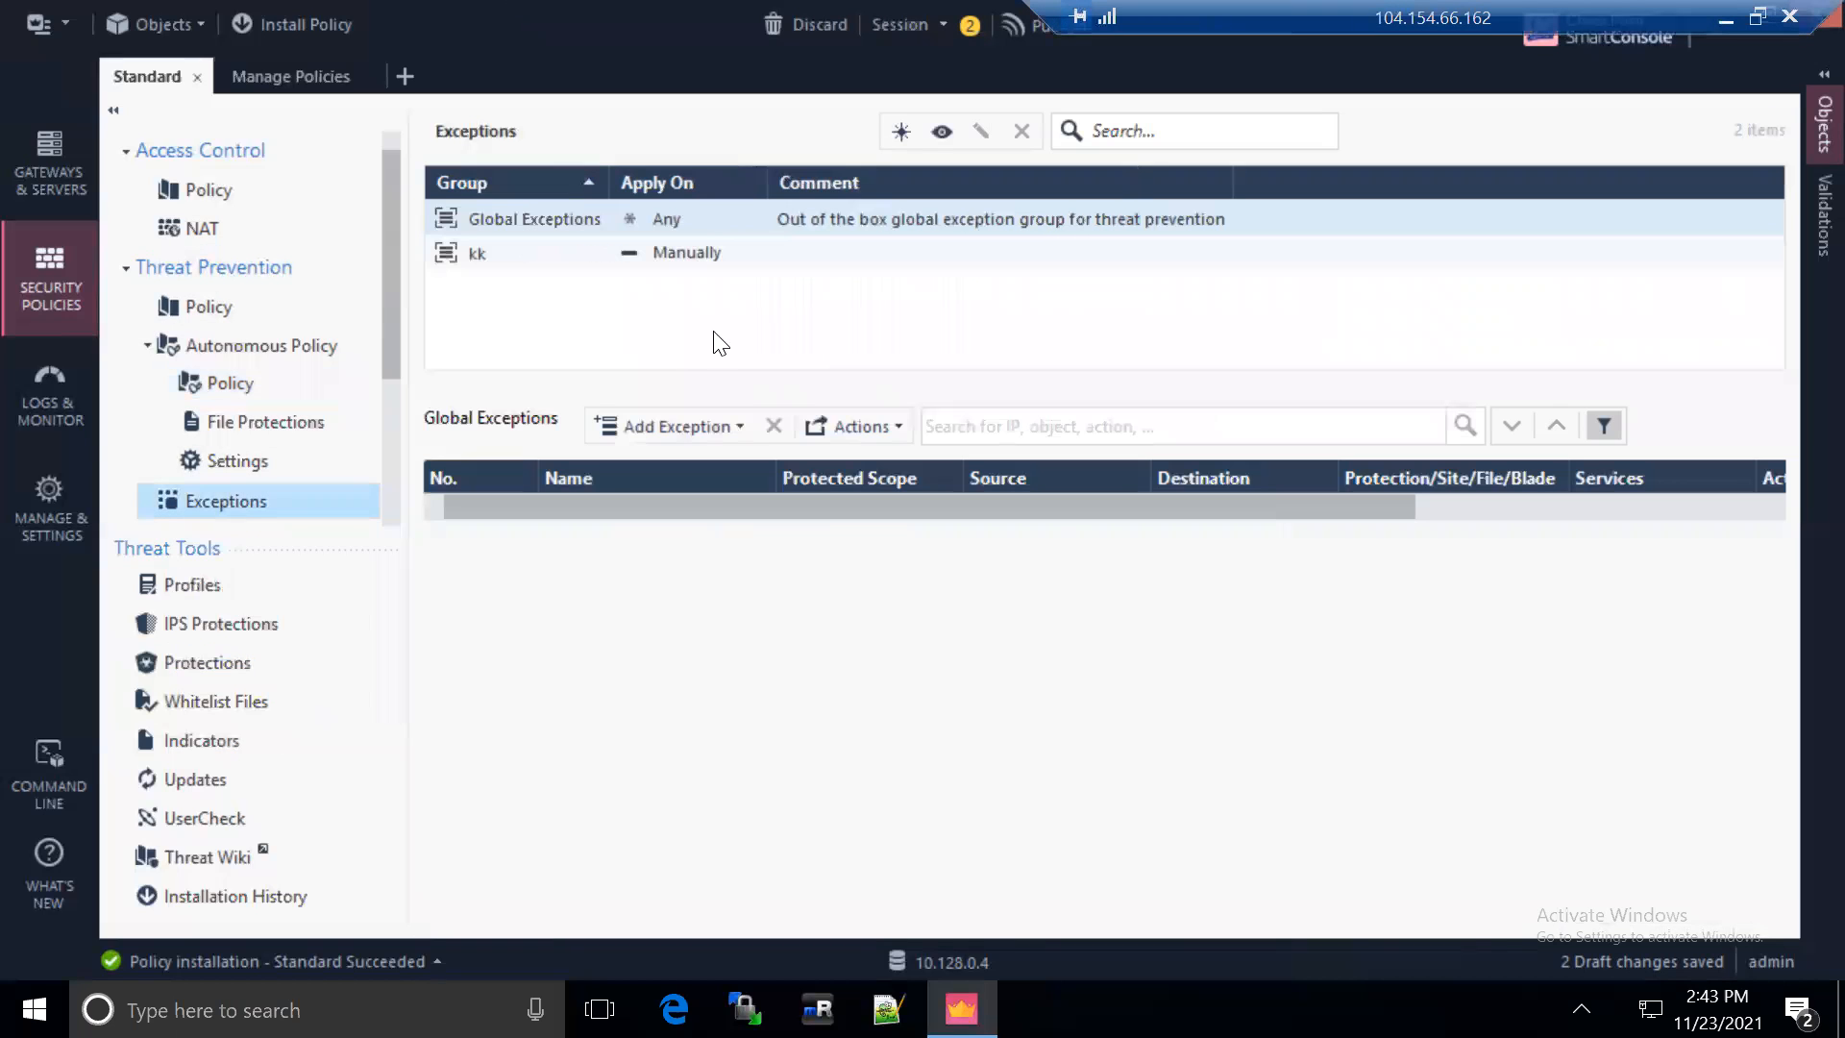
{"action": "left_click", "coordinate": [899, 129]}
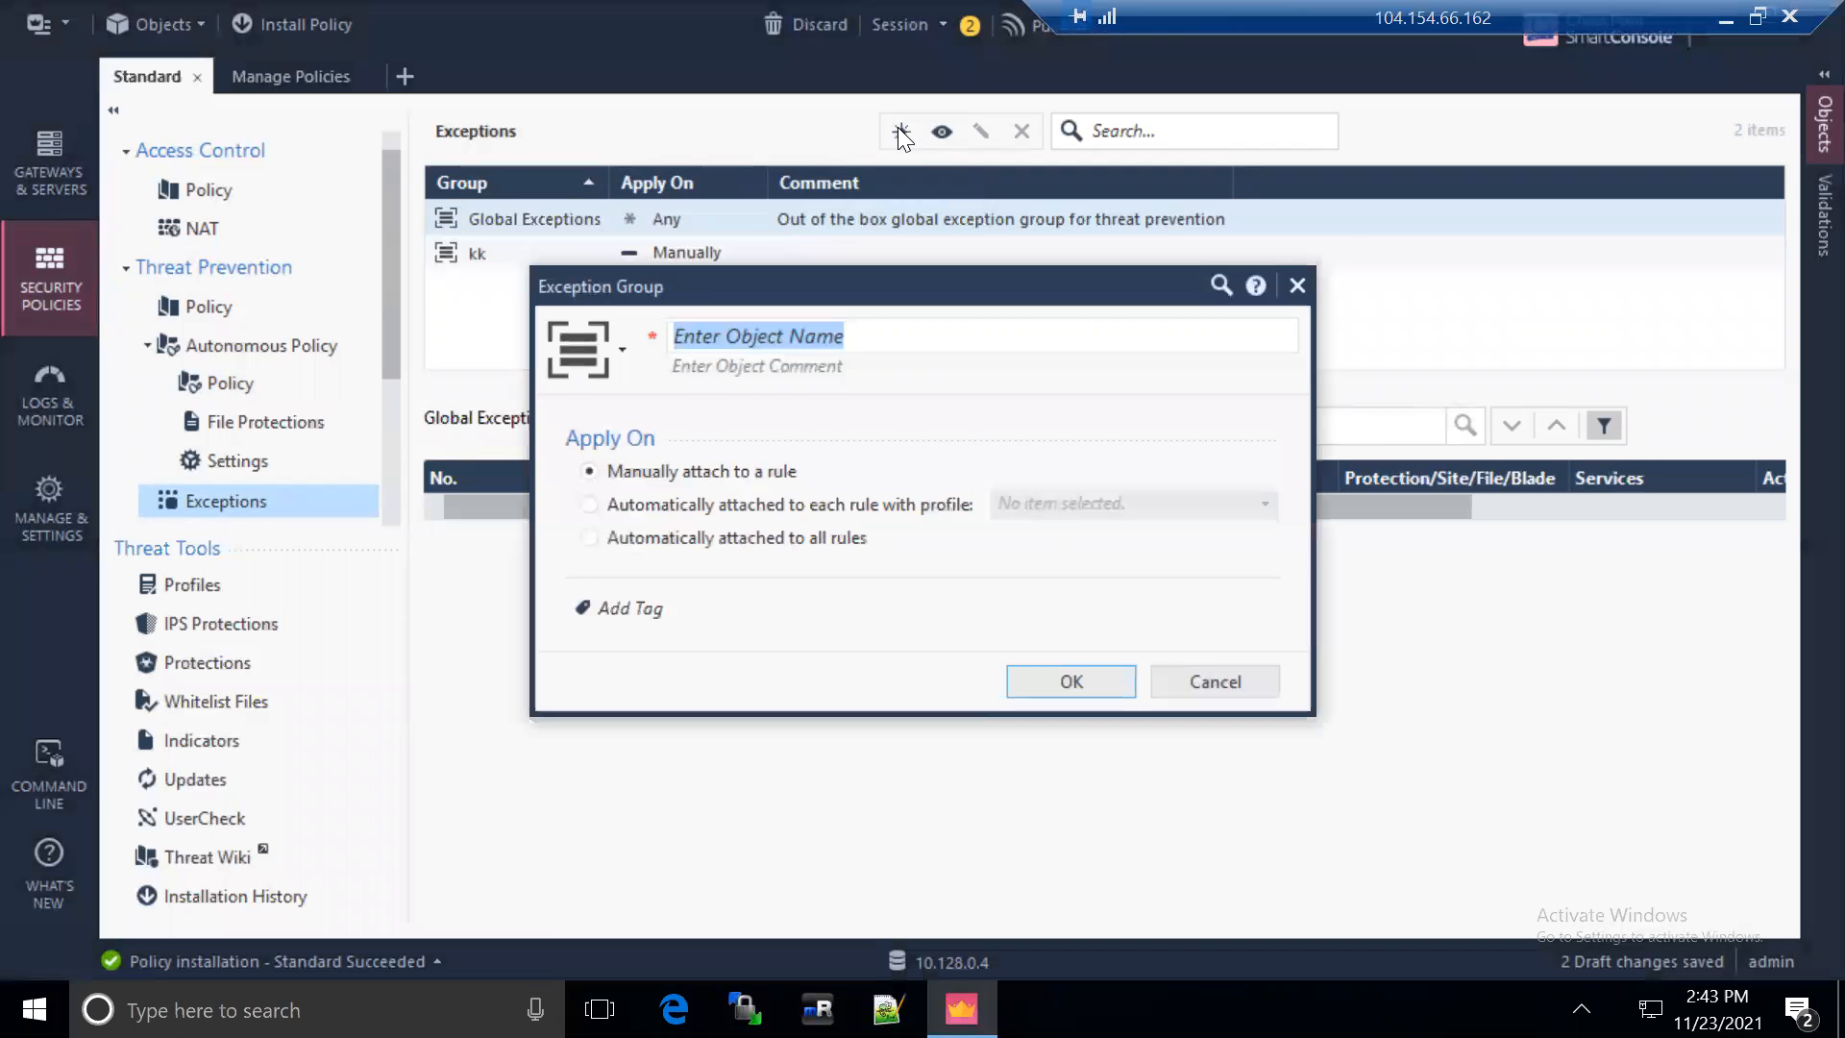
{"action": "left_click", "coordinate": [1297, 285]}
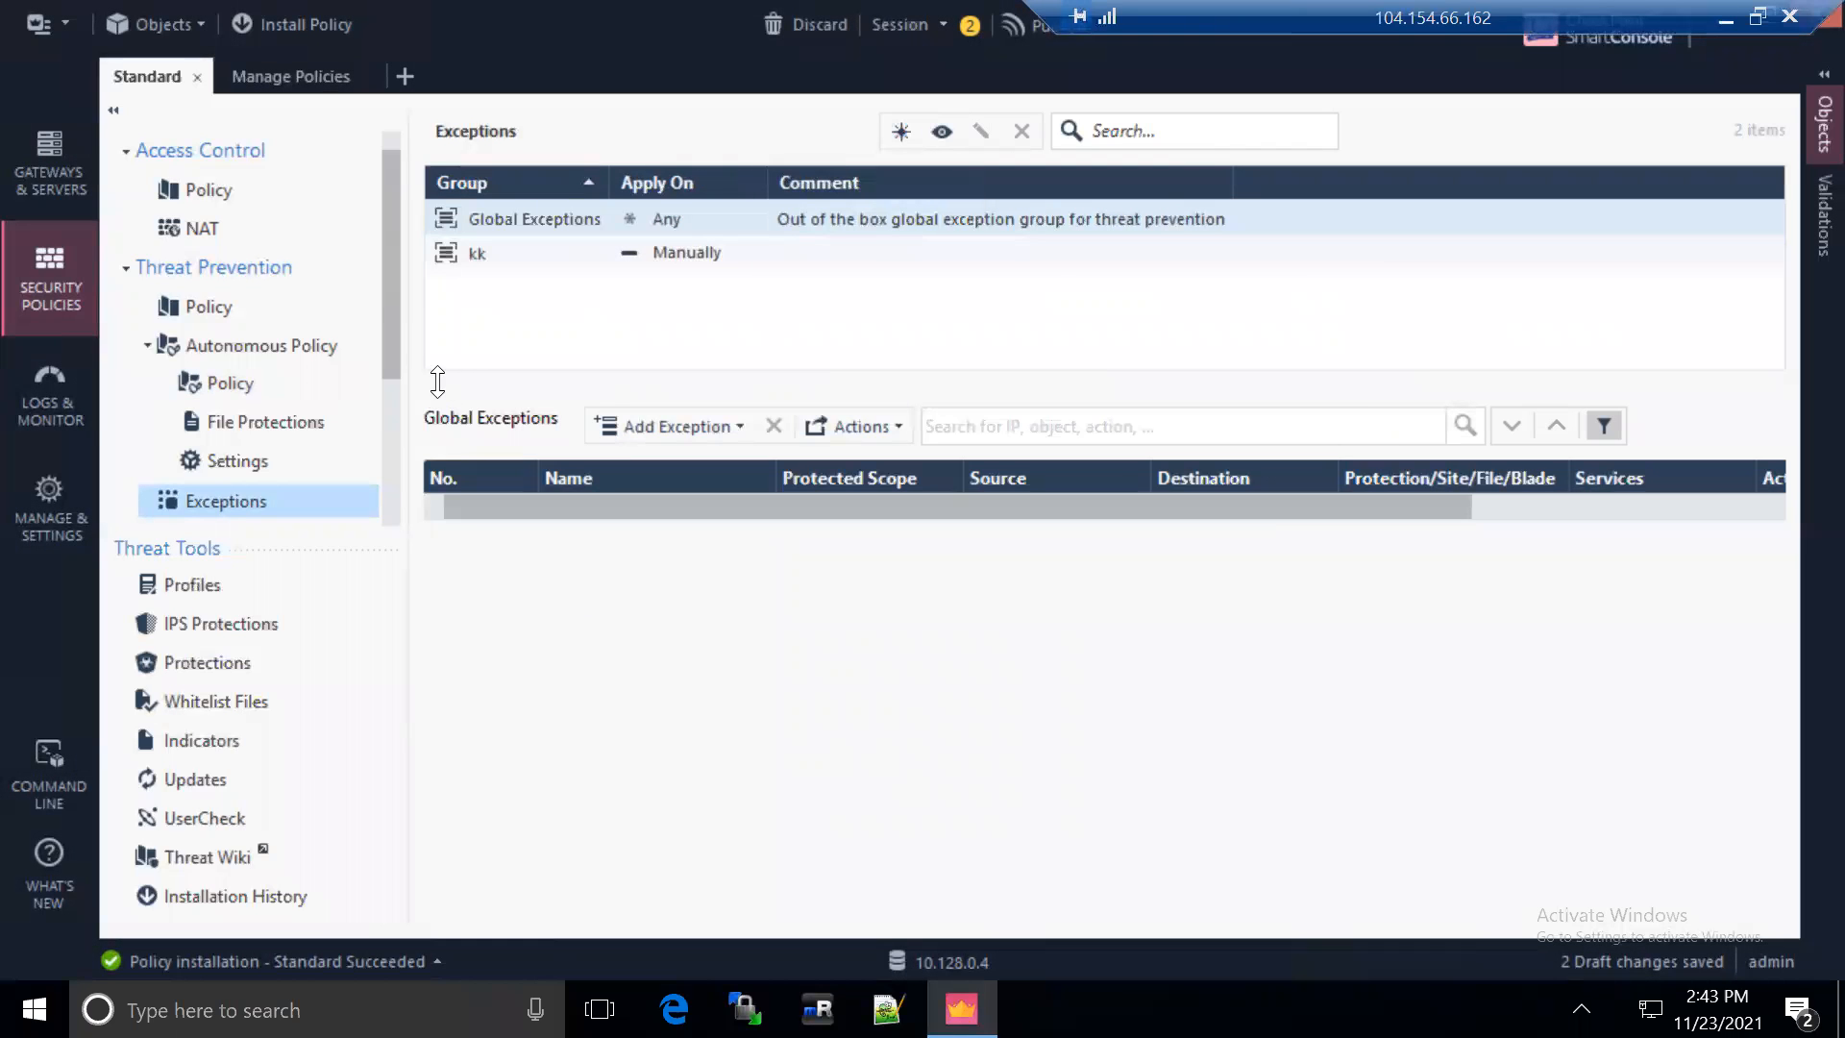
Add a policy override in the autonomous policy's file protections for .txt (ASCII Text) files with the action Bypass
{"action": "left_click", "coordinate": [240, 421]}
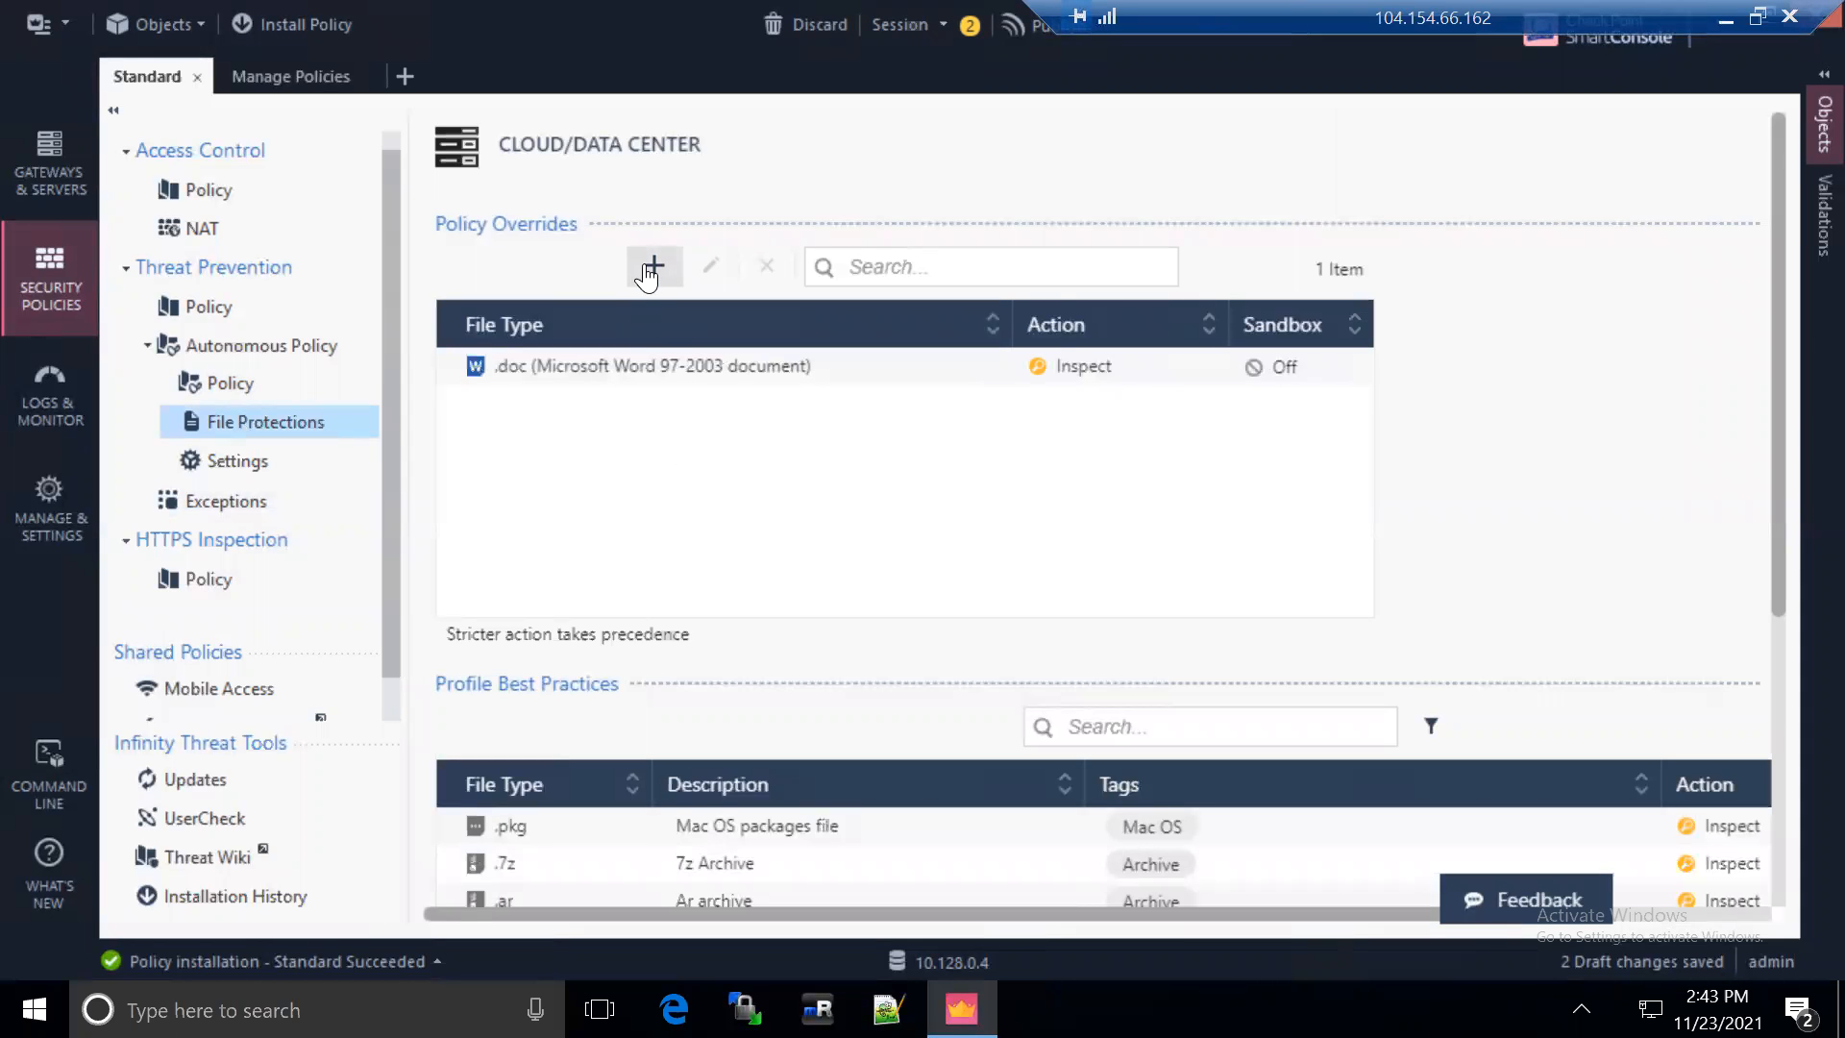
{"action": "left_click", "coordinate": [648, 278]}
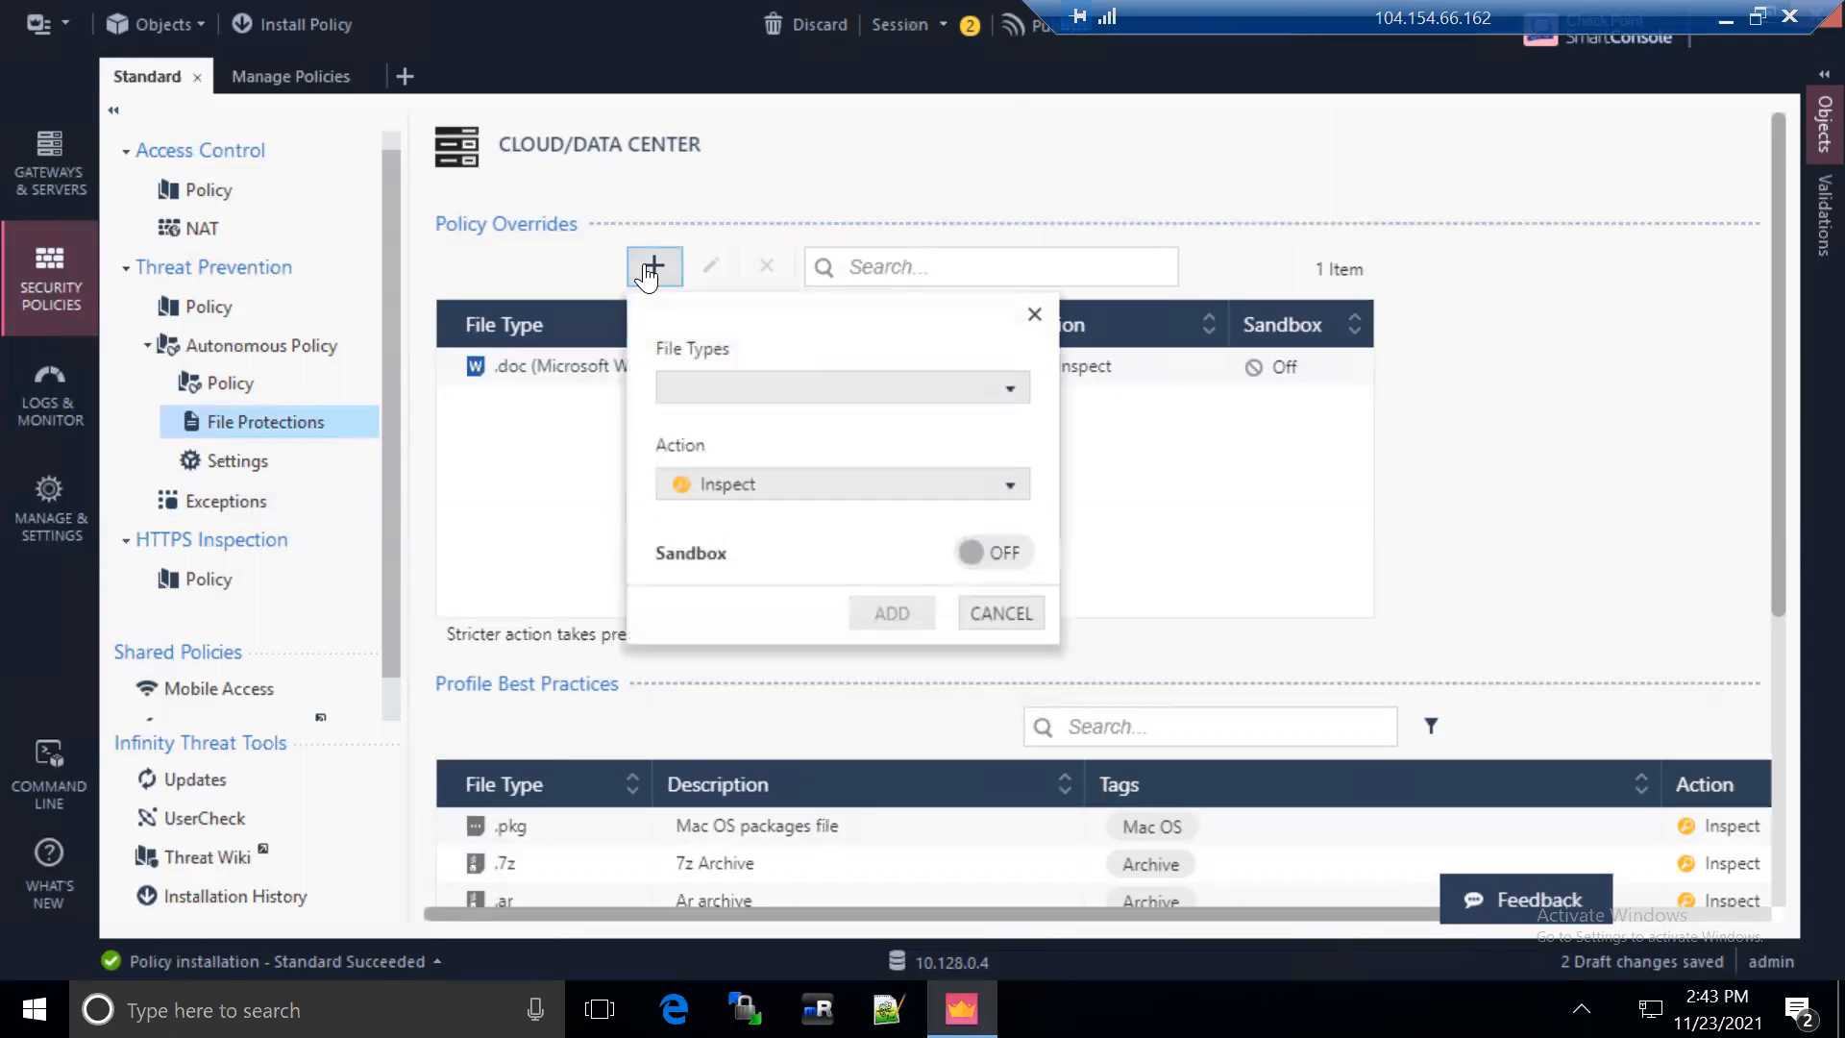
{"action": "left_click", "coordinate": [800, 398]}
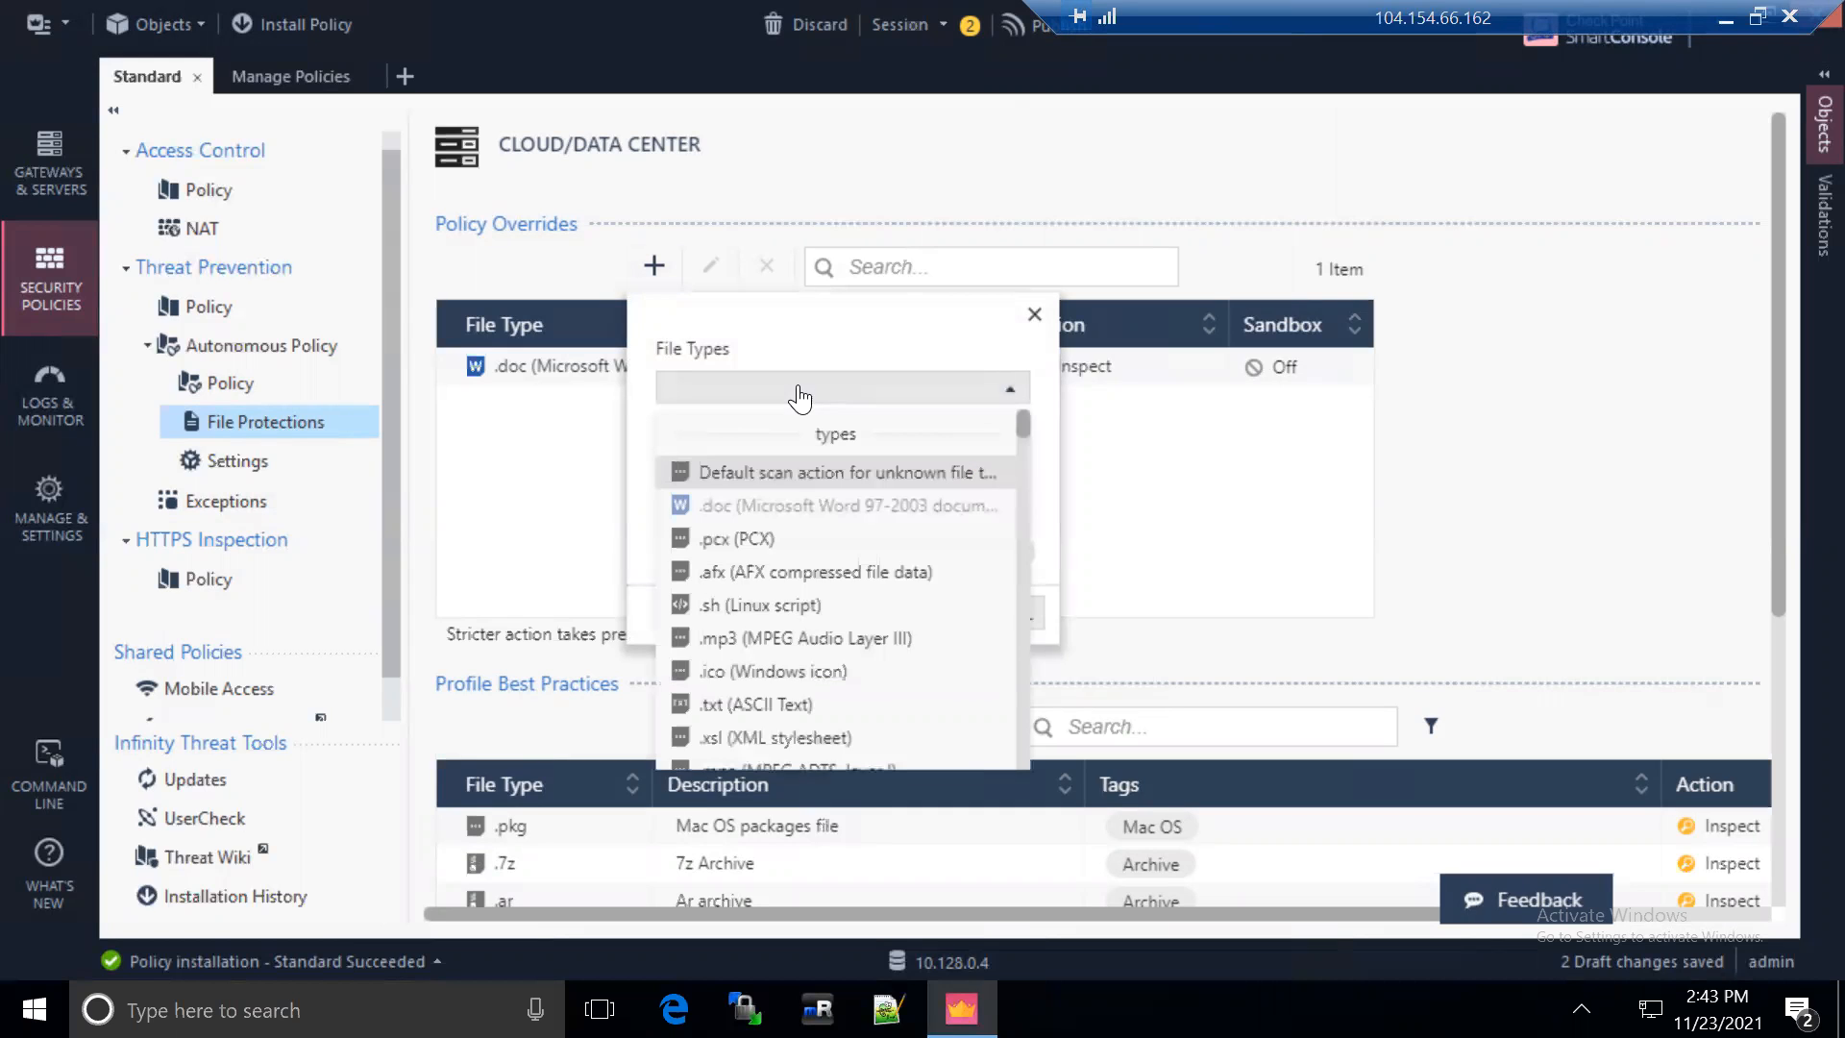
{"action": "left_click_drag", "start_coordinate": [1026, 426], "coordinate": [1016, 673]}
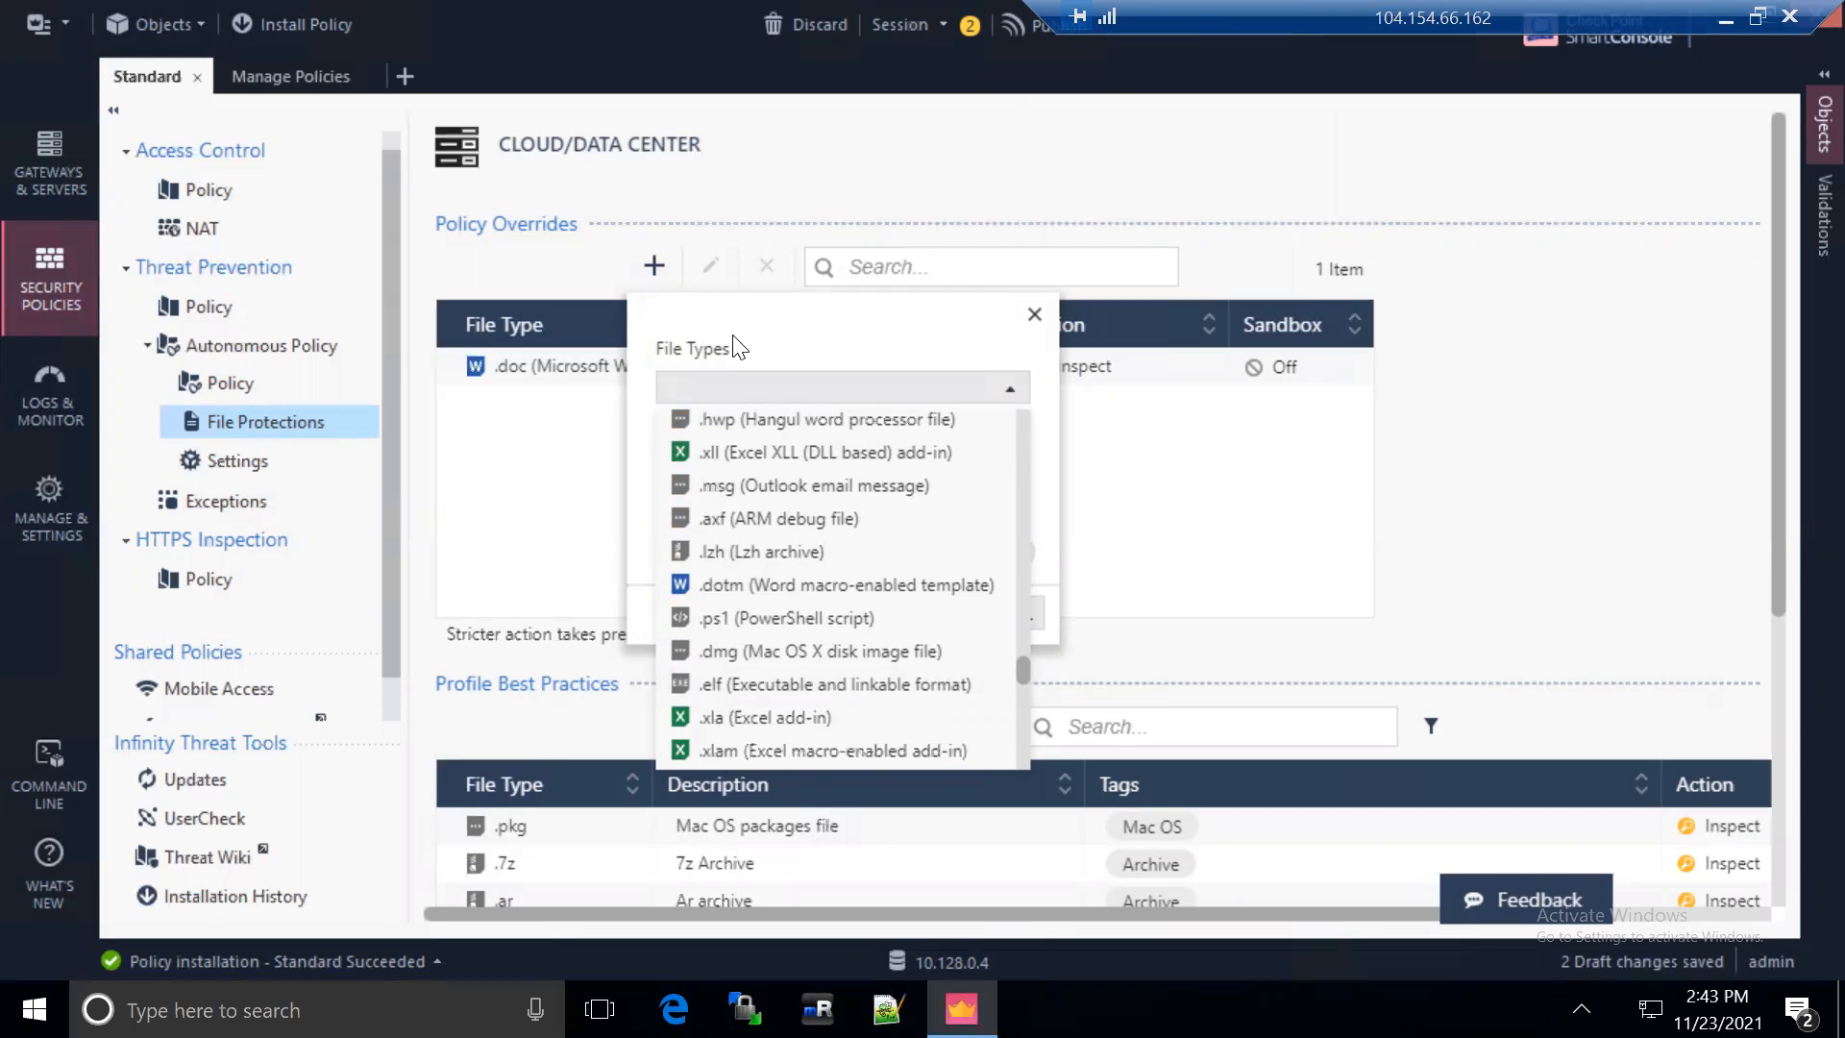
{"action": "type", "text": "txt (ASCII Text"}
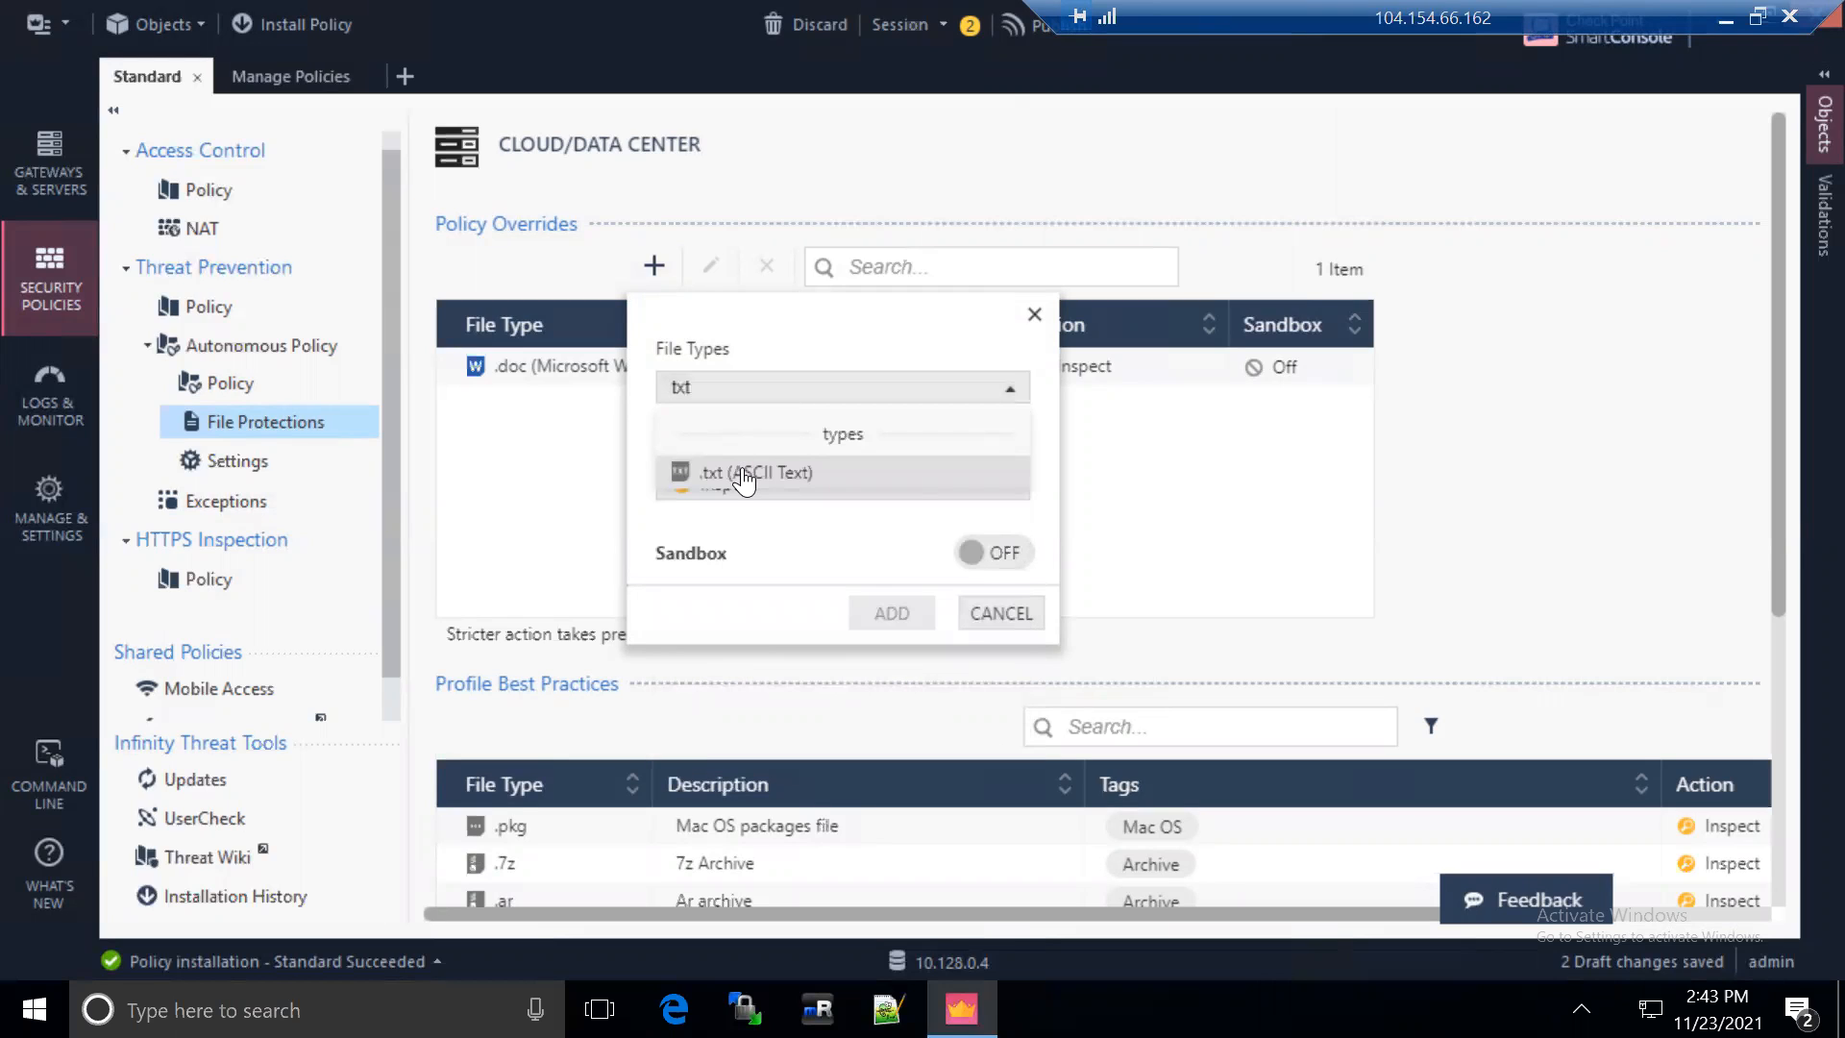
{"action": "left_click", "coordinate": [746, 472]}
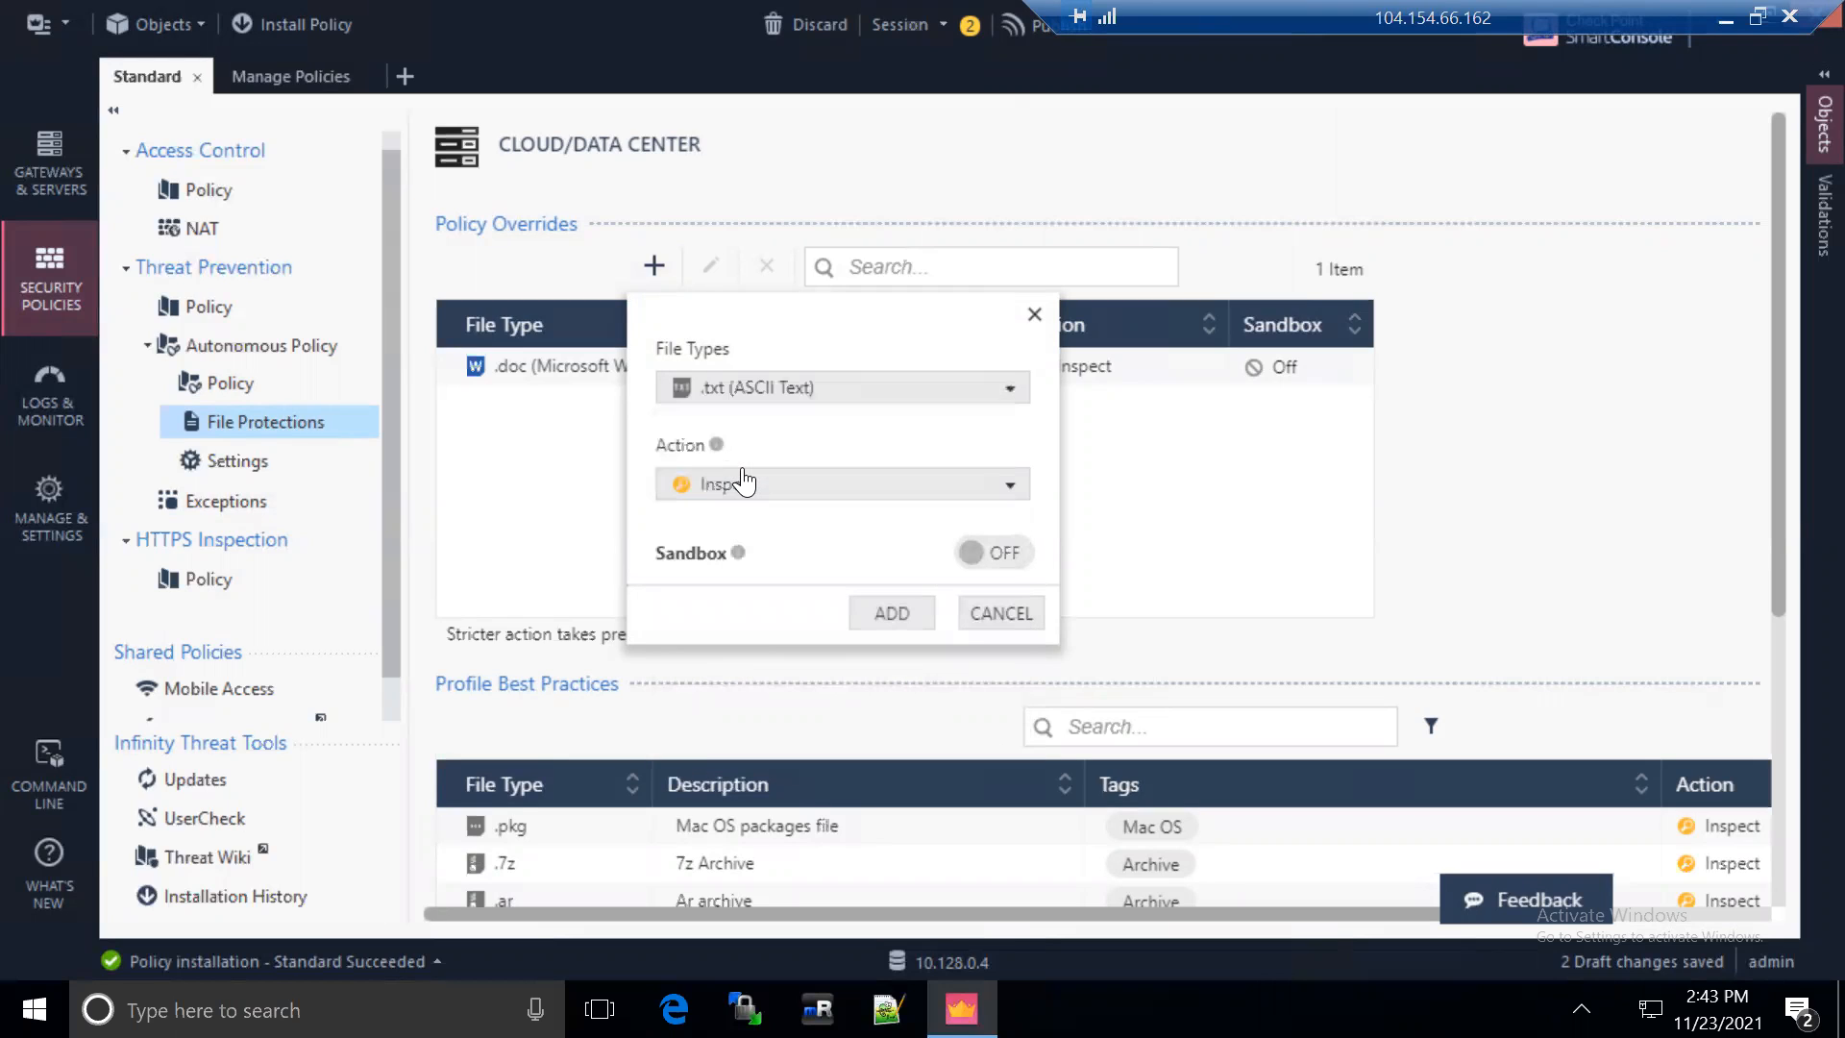
{"action": "left_click", "coordinate": [890, 487]}
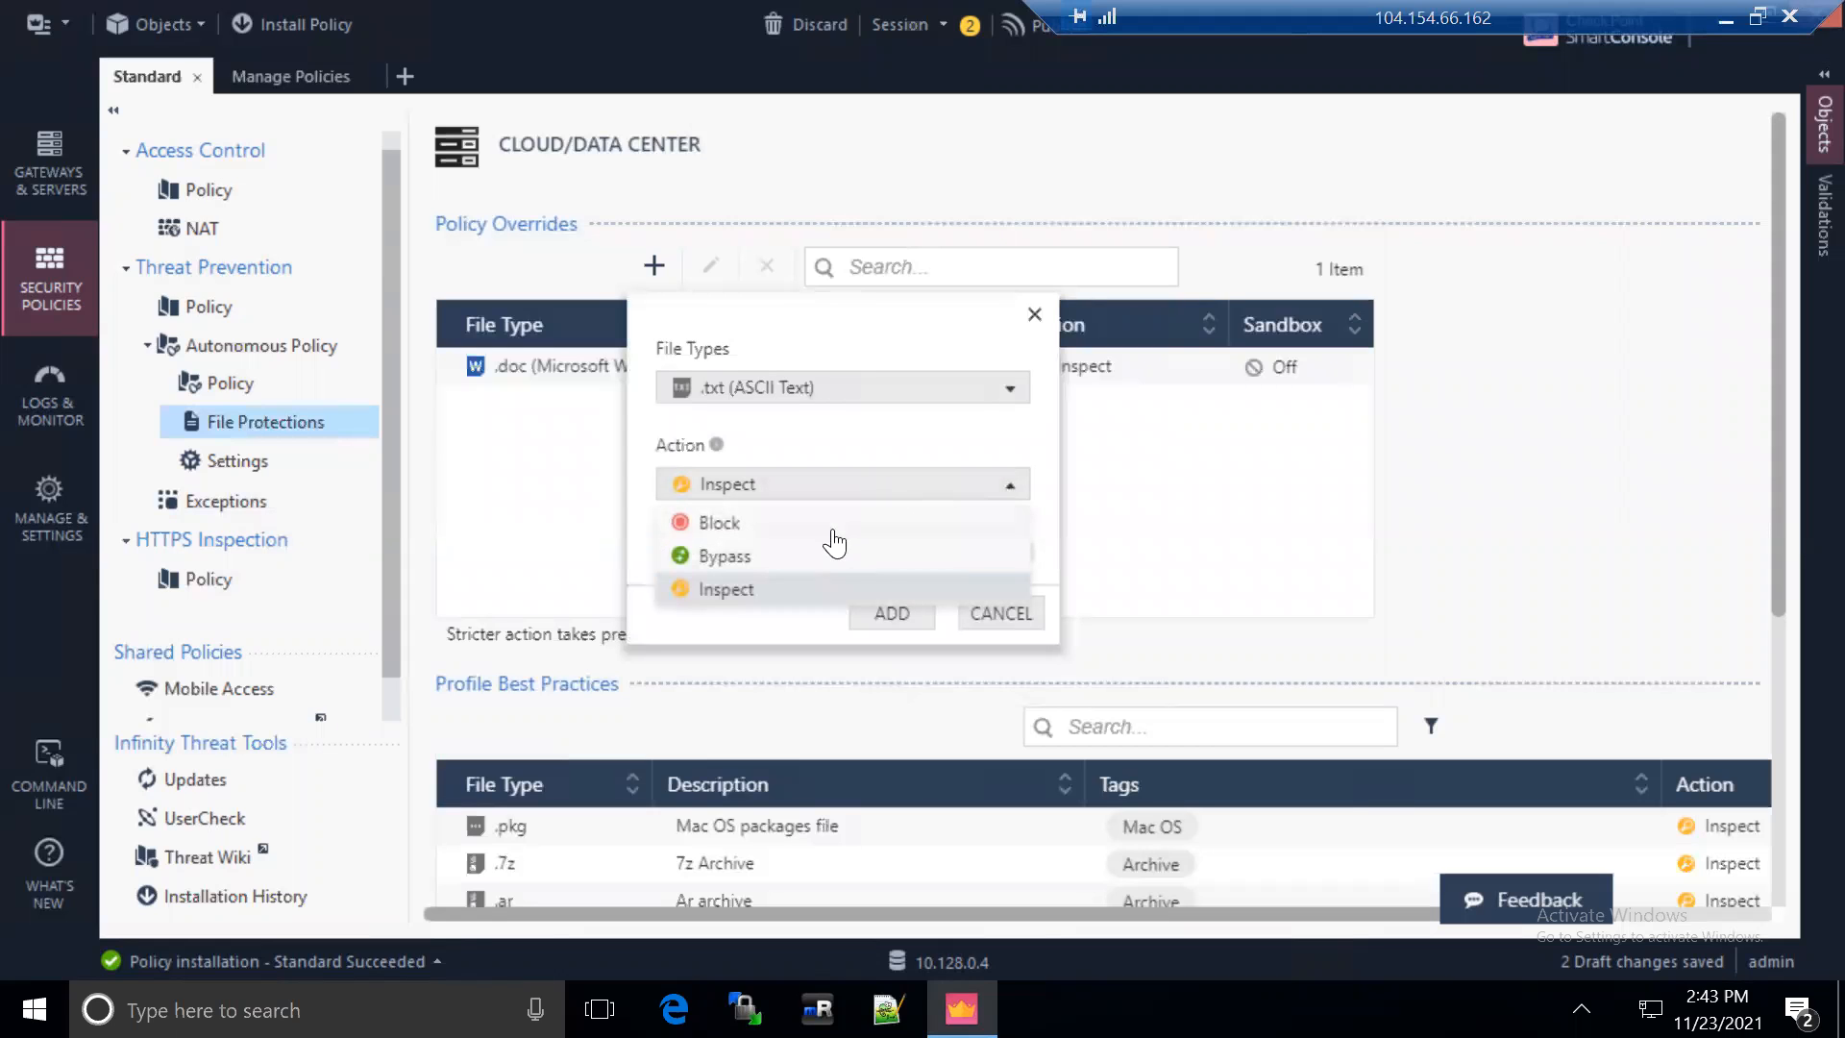
{"action": "left_click", "coordinate": [736, 559]}
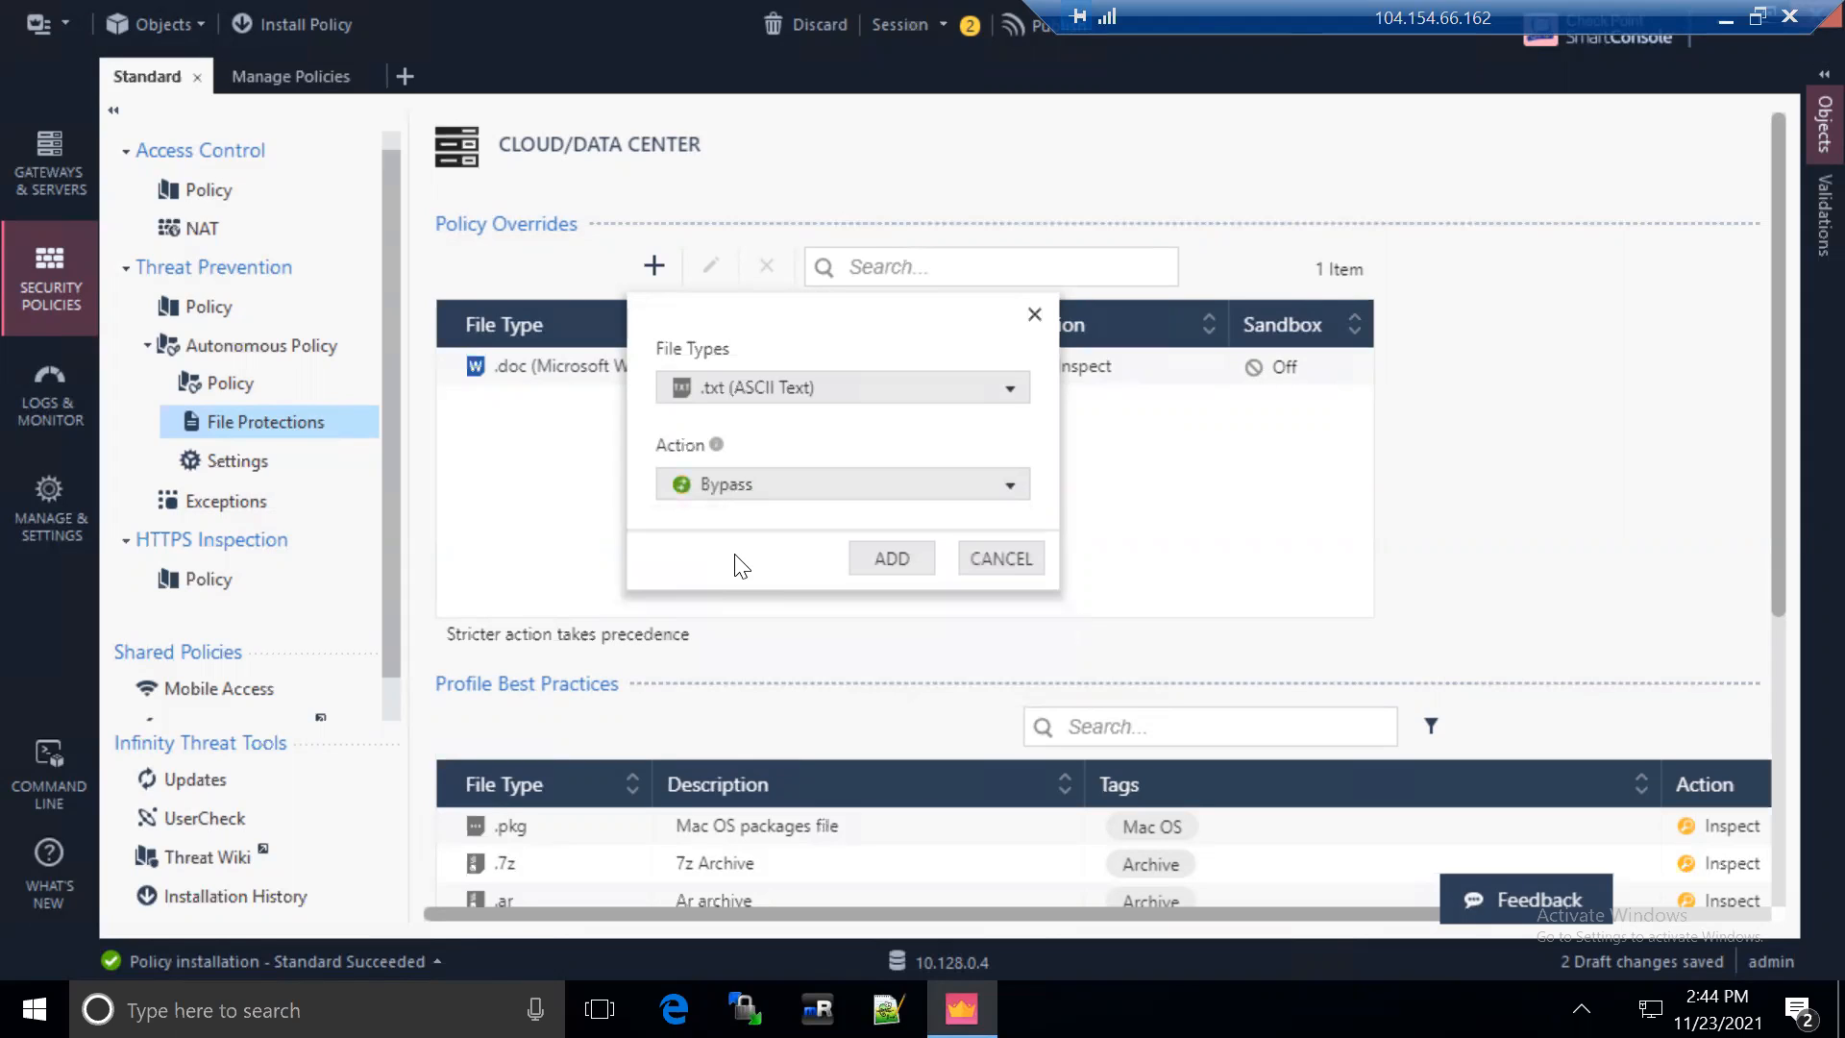
{"action": "left_click", "coordinate": [886, 560]}
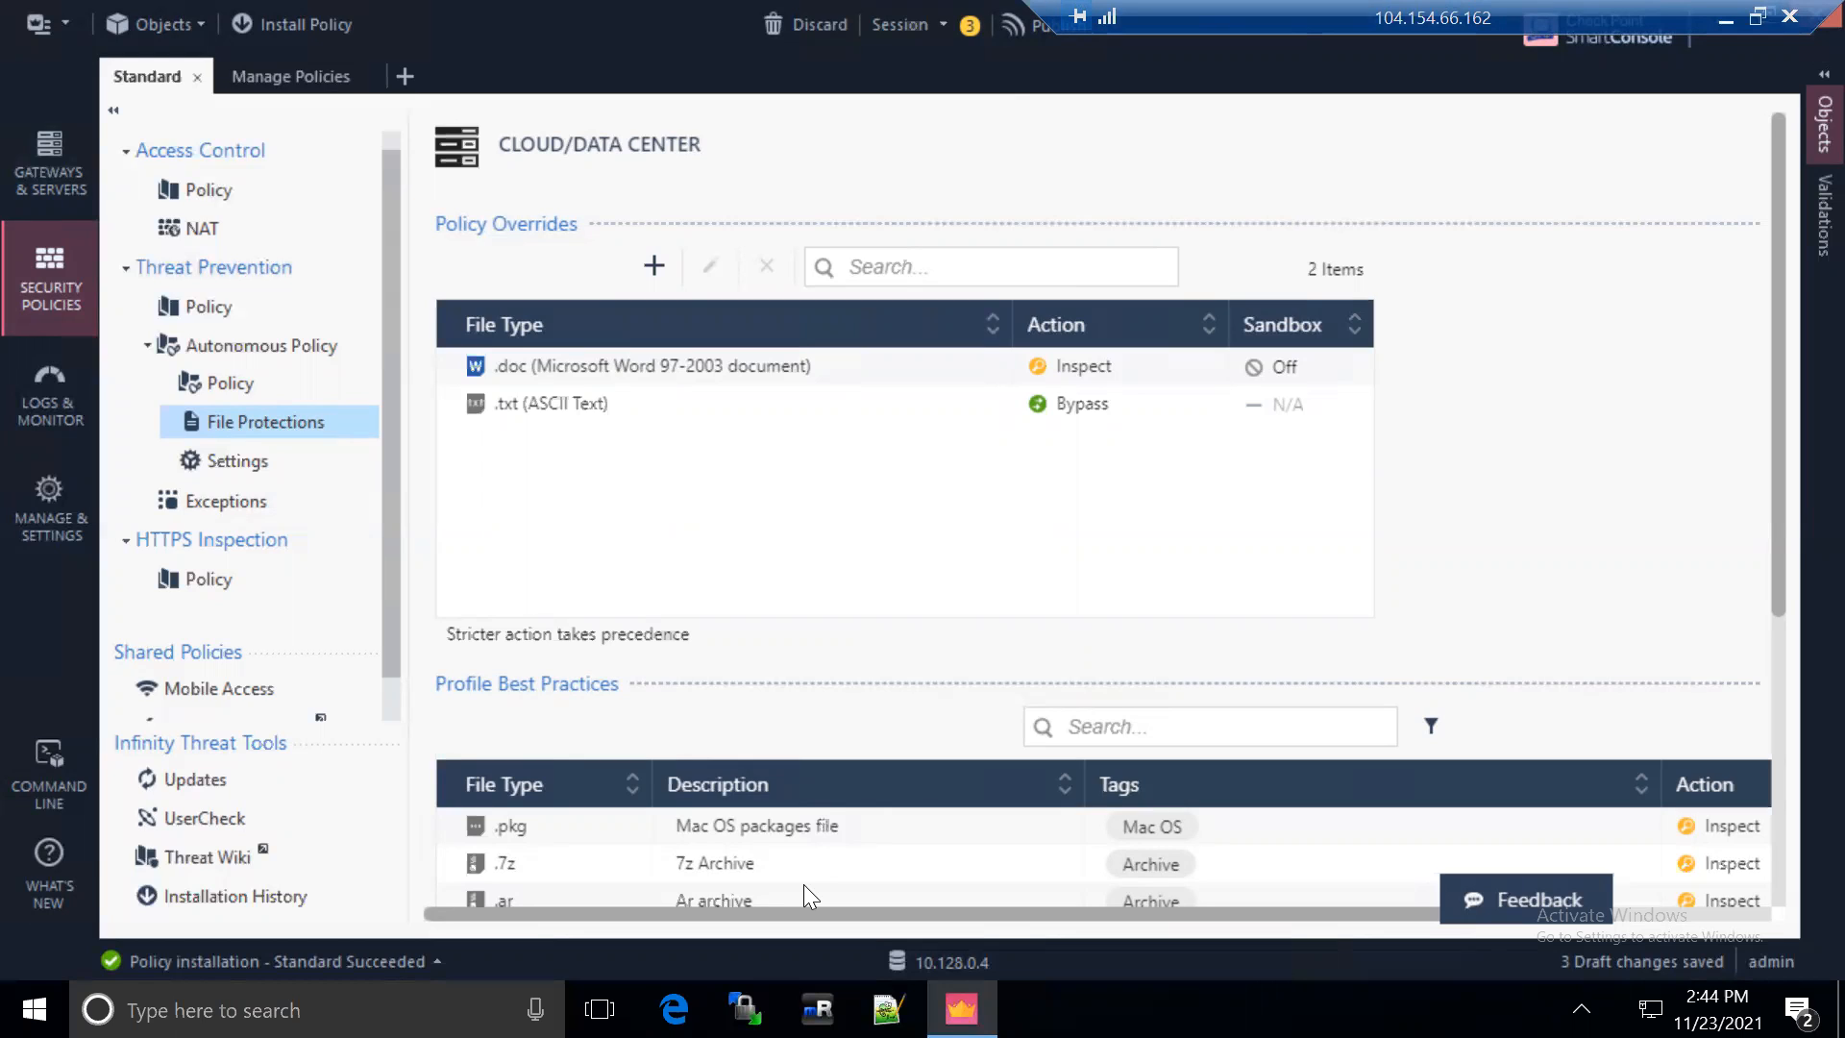
{"action": "left_click", "coordinate": [219, 317]}
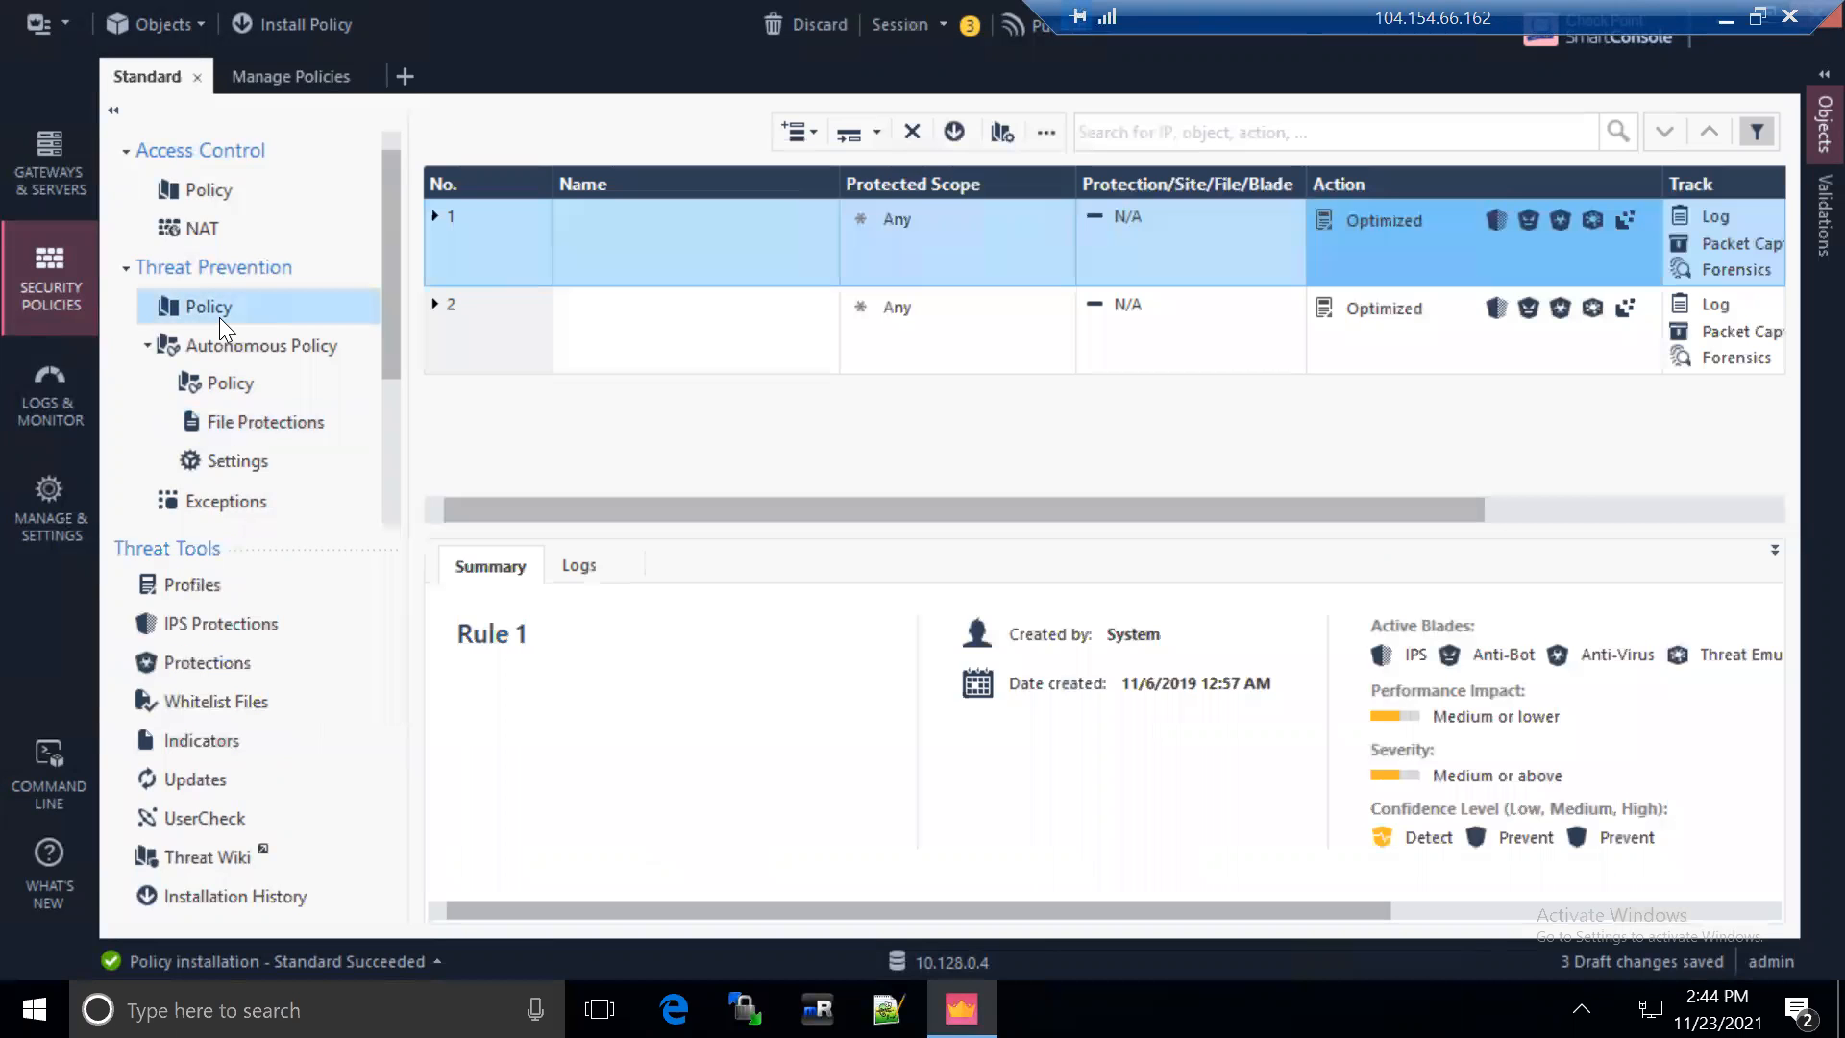
{"action": "left_click", "coordinate": [182, 742]}
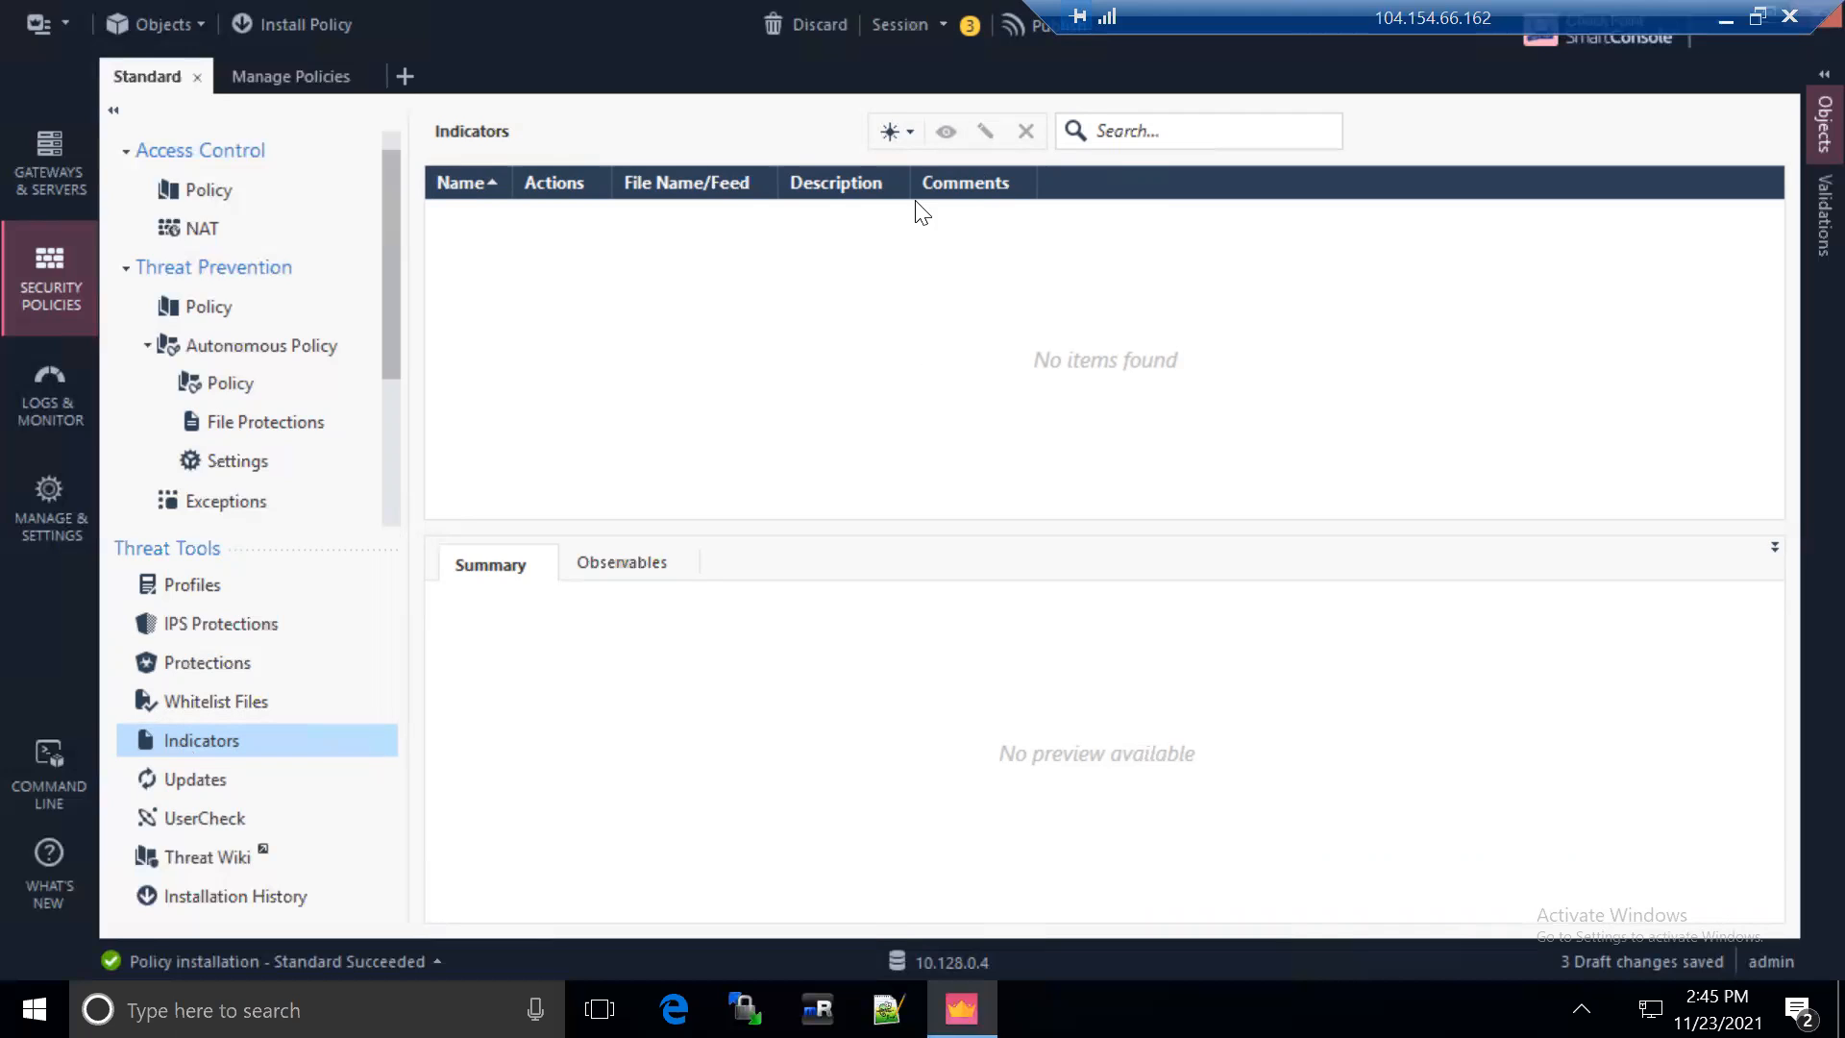
{"action": "left_click", "coordinate": [894, 132]}
{"action": "left_click", "coordinate": [786, 133]}
{"action": "left_click", "coordinate": [893, 132]}
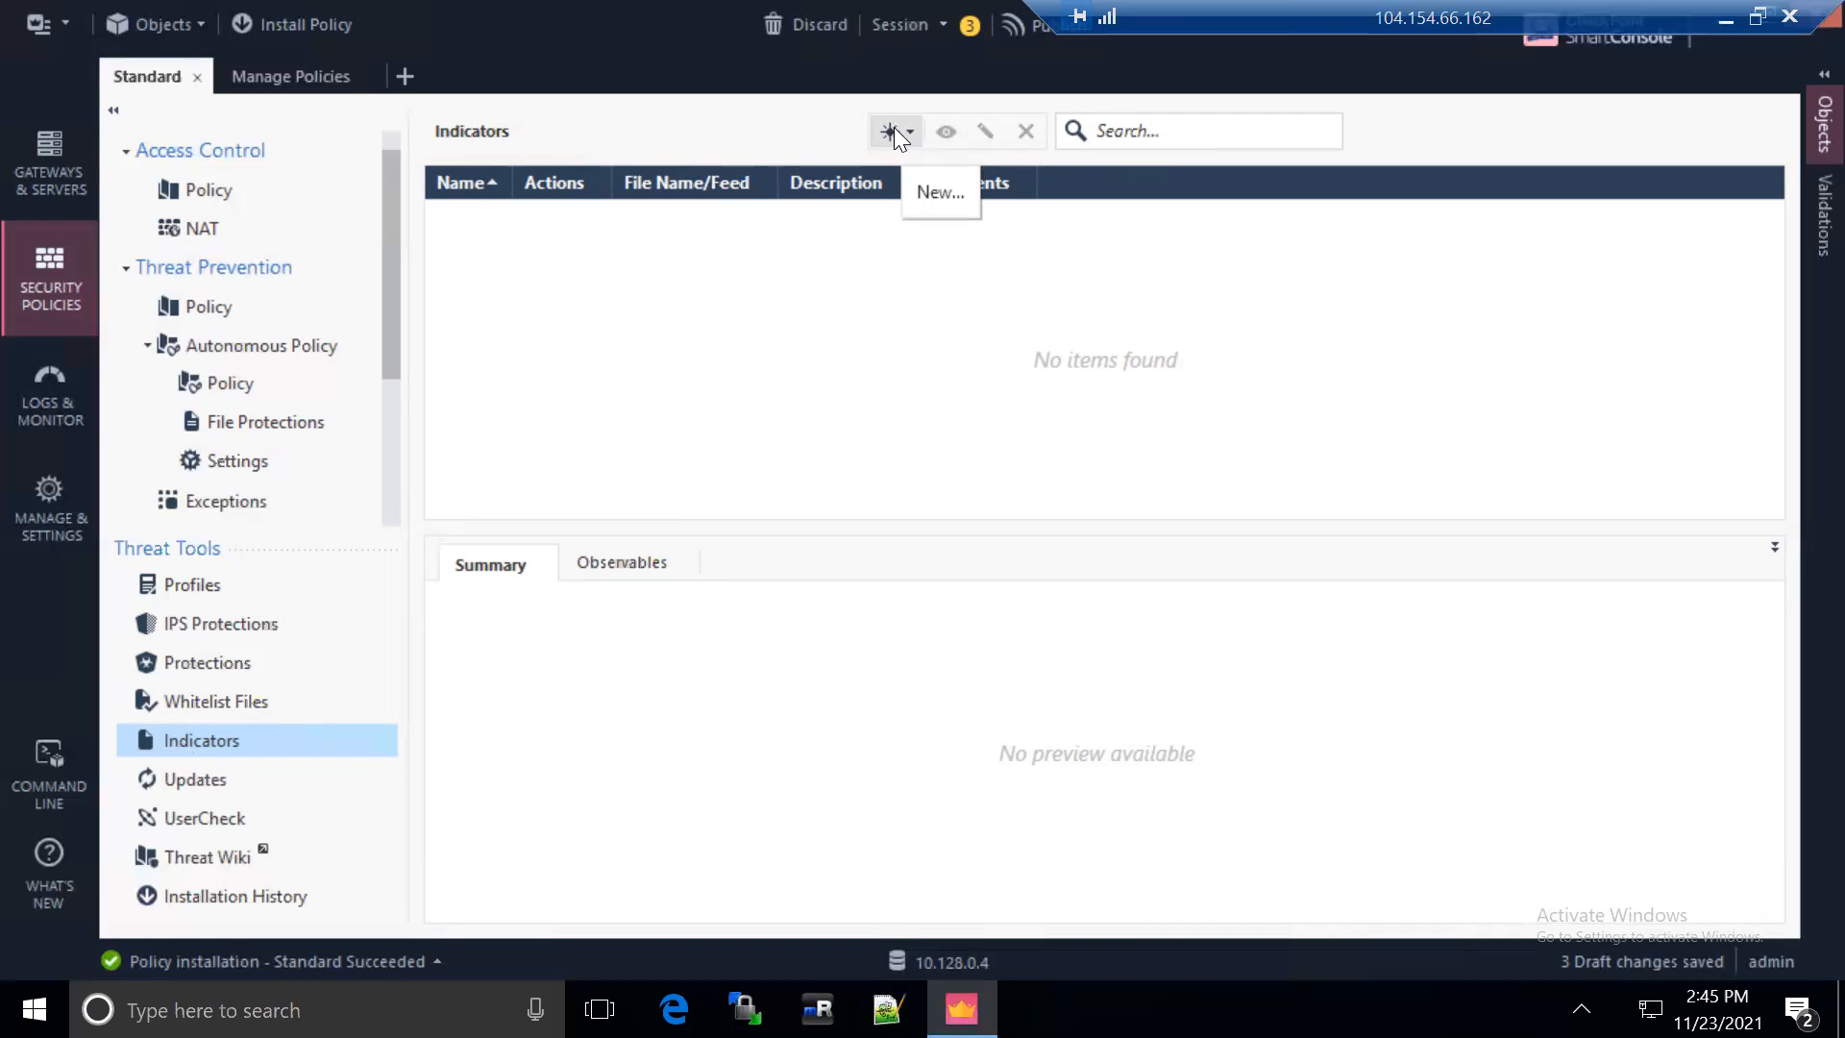
{"action": "left_click", "coordinate": [893, 131]}
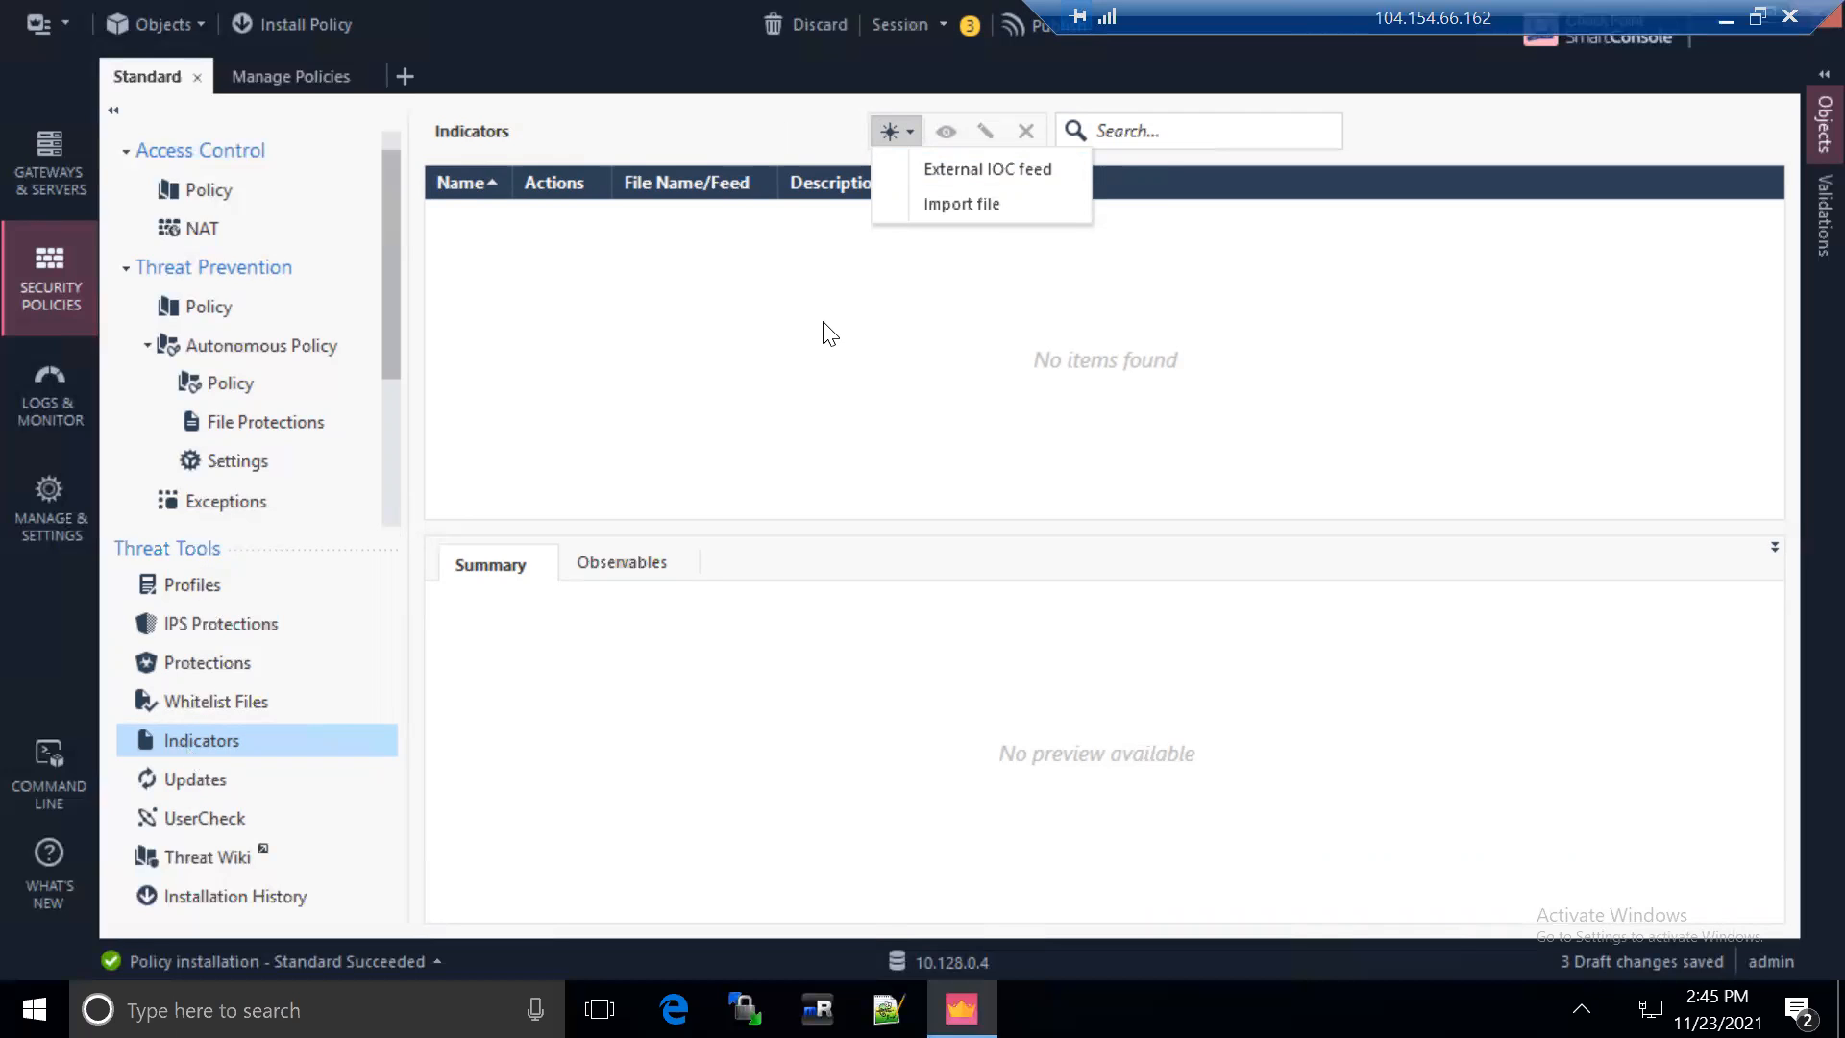
{"action": "left_click", "coordinate": [984, 168]}
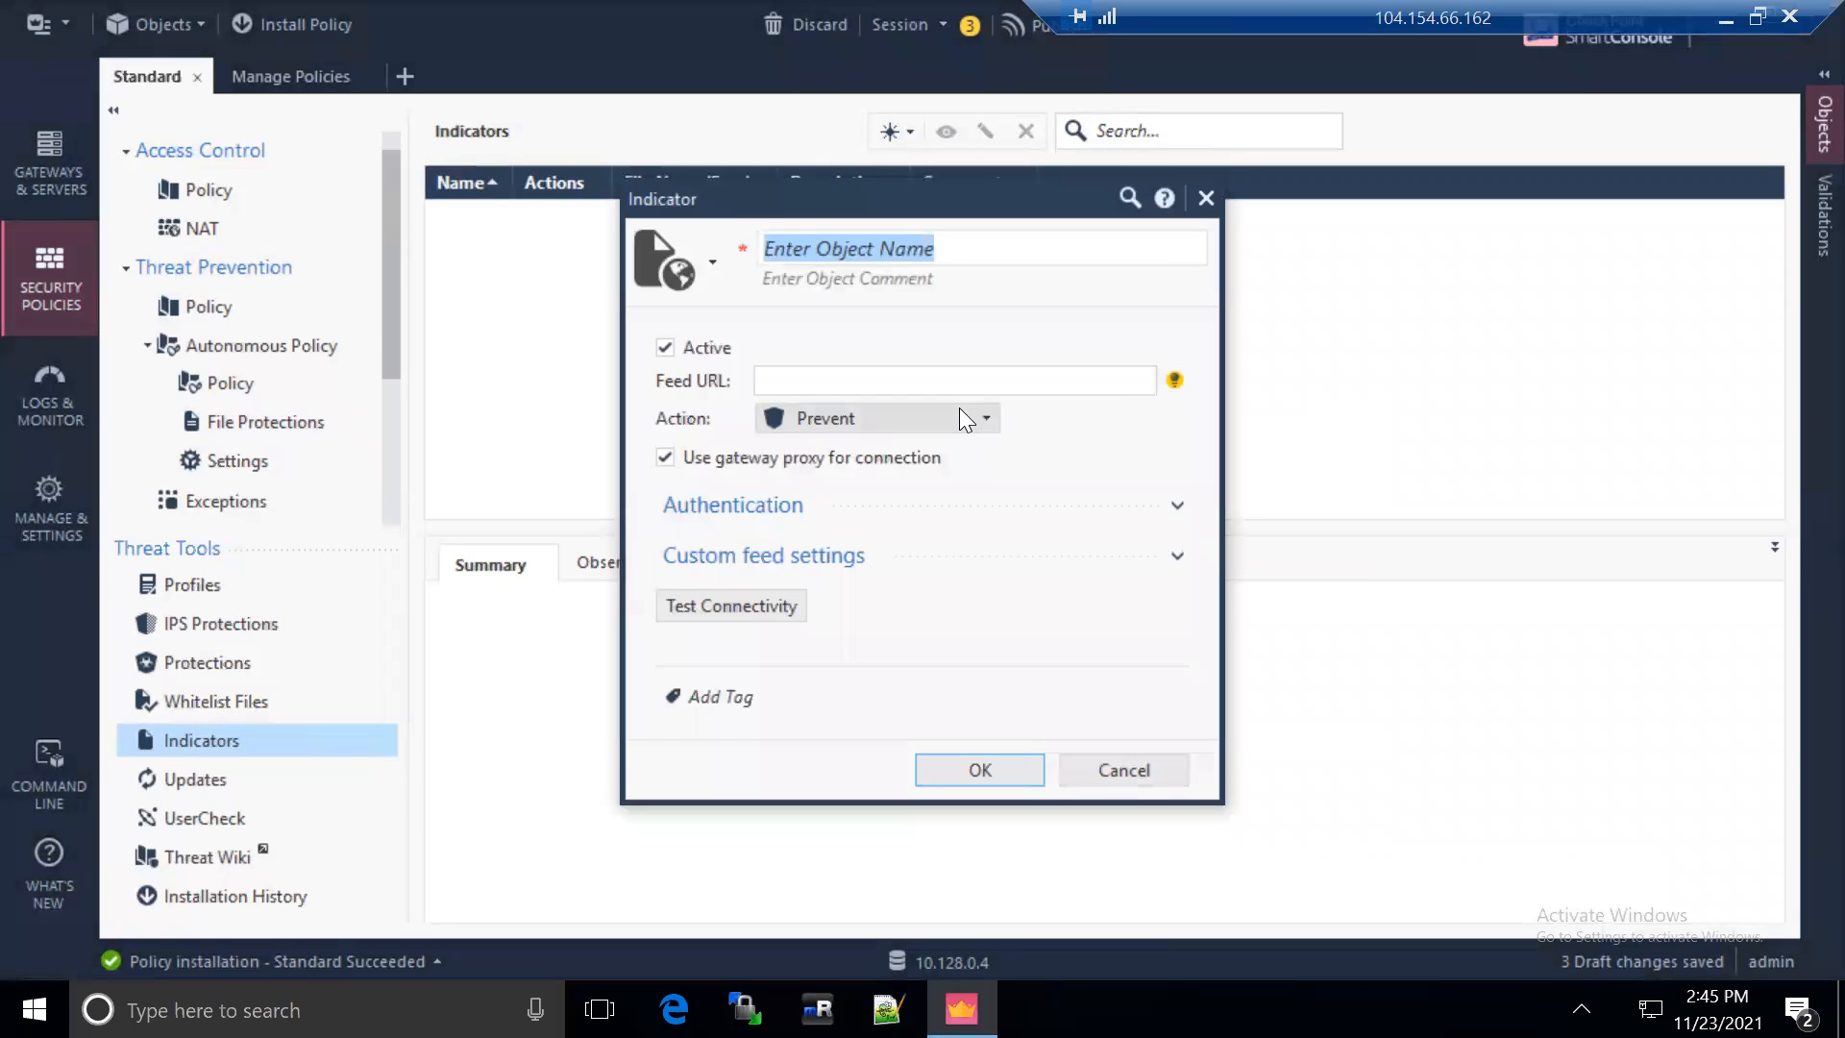
{"action": "type", "text": "Talos"}
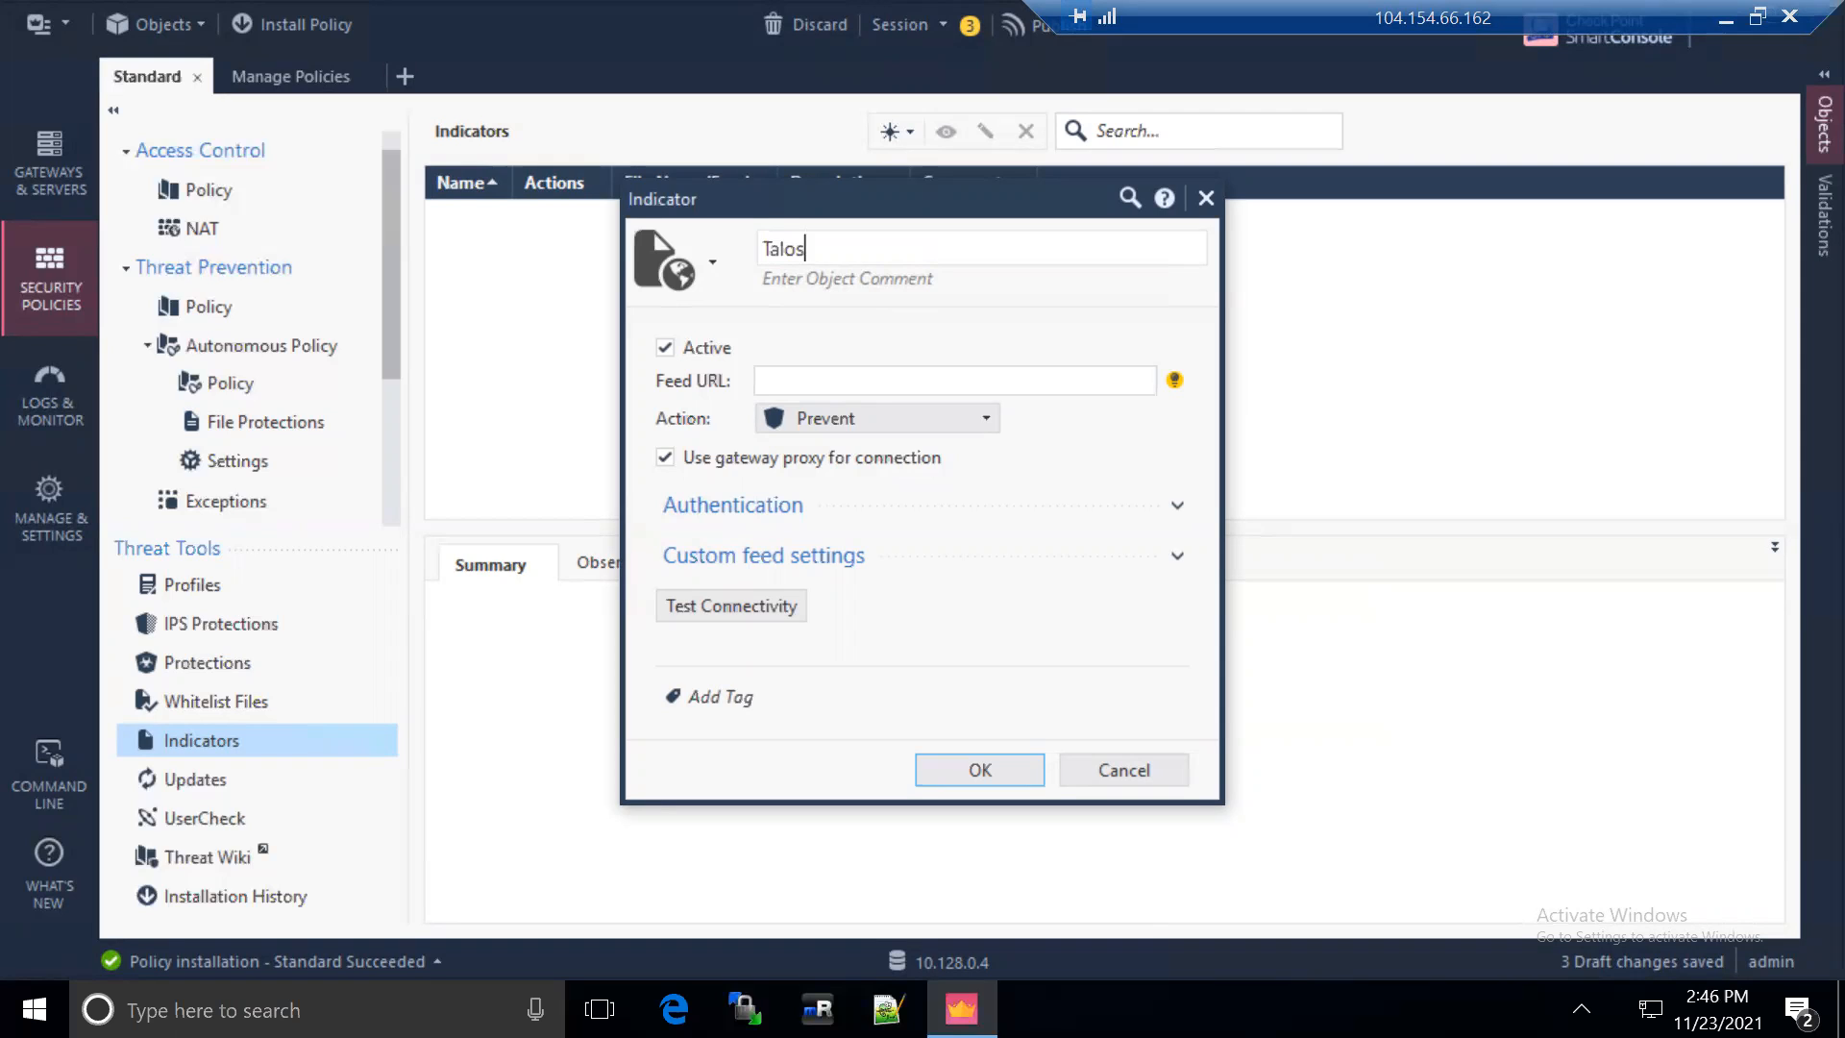
{"action": "left_click", "coordinate": [842, 370]}
{"action": "type", "text": "https://talosintelligence.com/documents/ip-blacklist"}
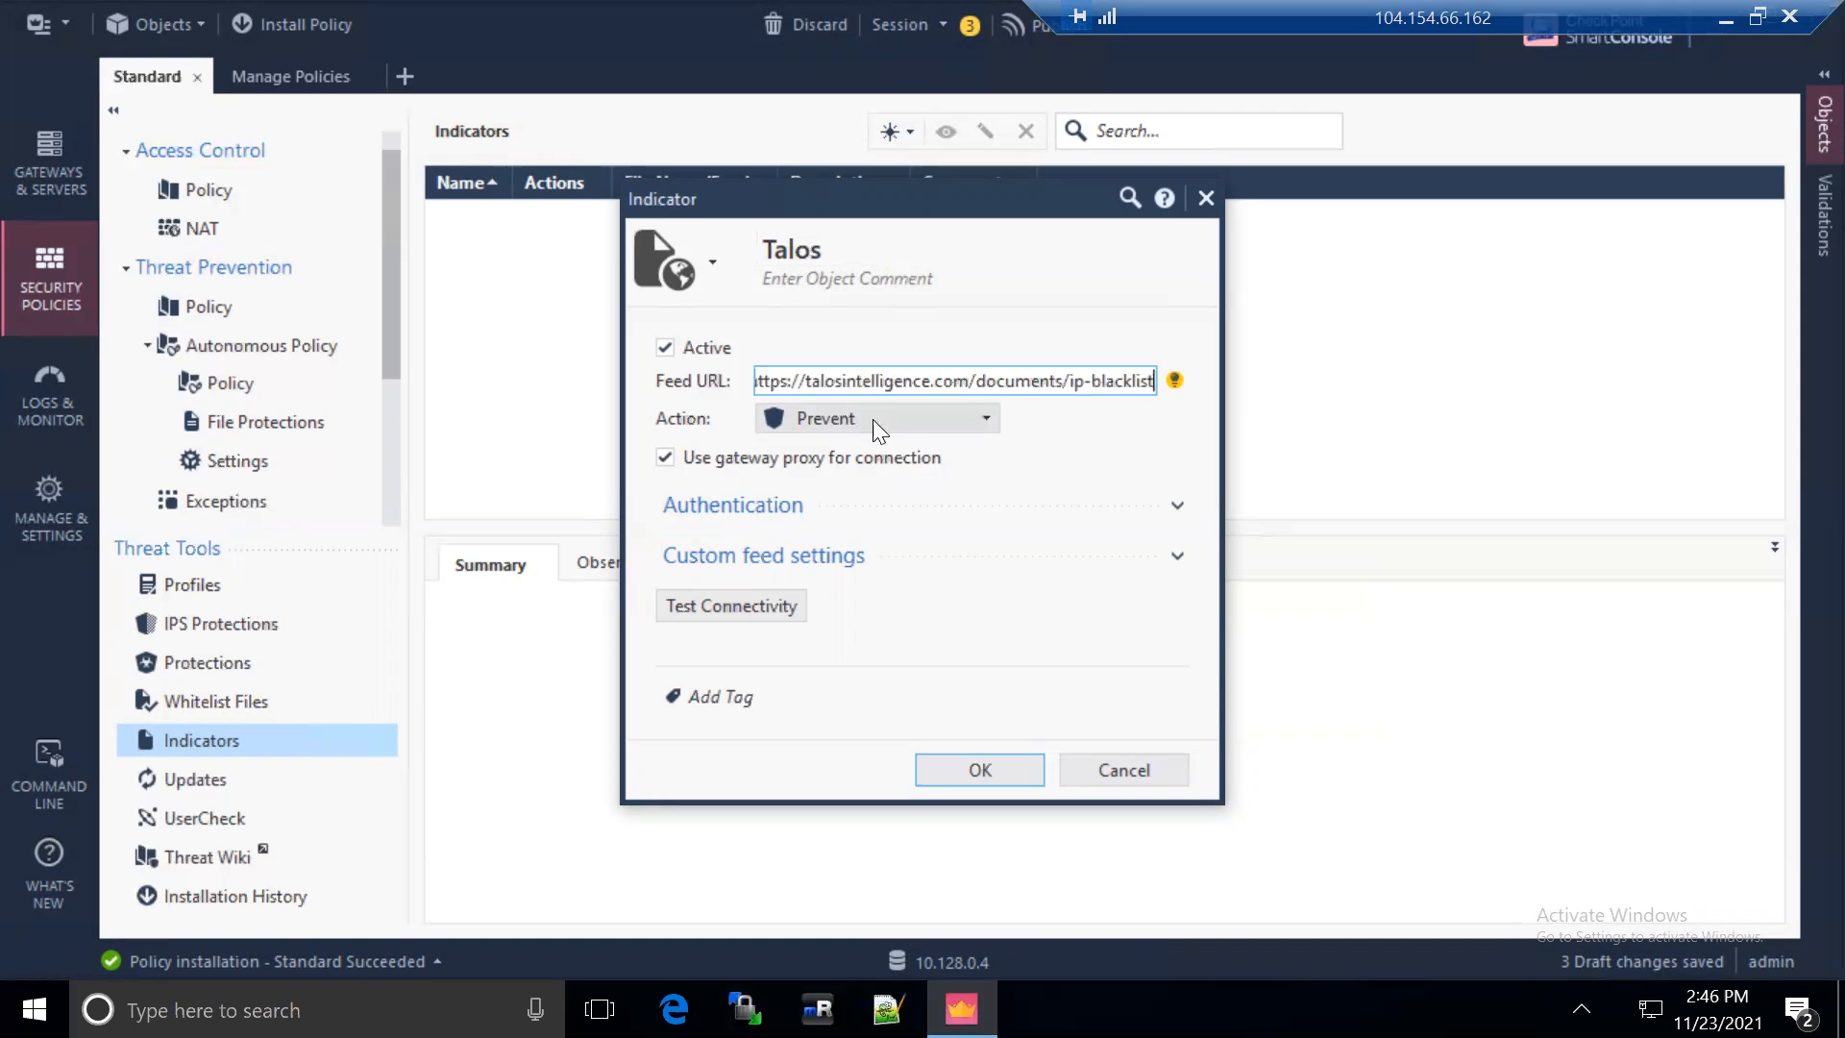
{"action": "left_click", "coordinate": [1074, 428]}
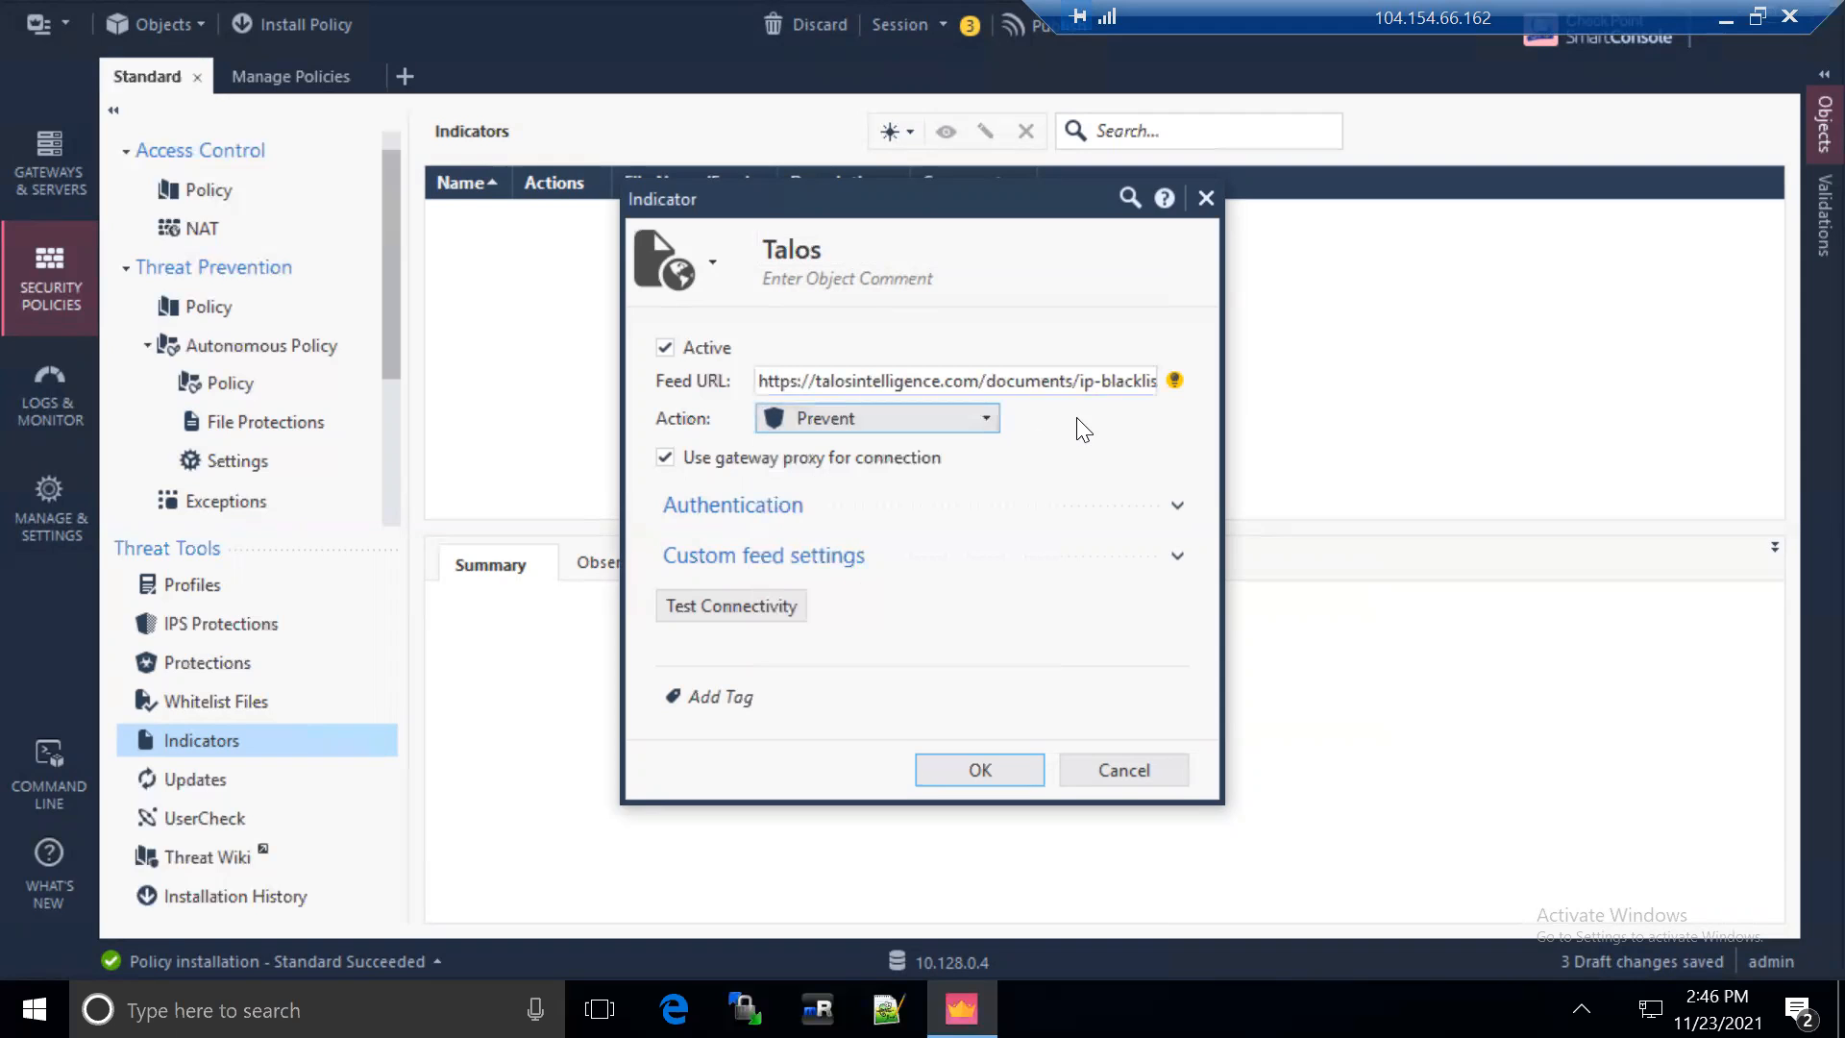
Review the authentication and custom feed settings offered for the Talos feed, without changing them
{"action": "left_click", "coordinate": [1178, 500]}
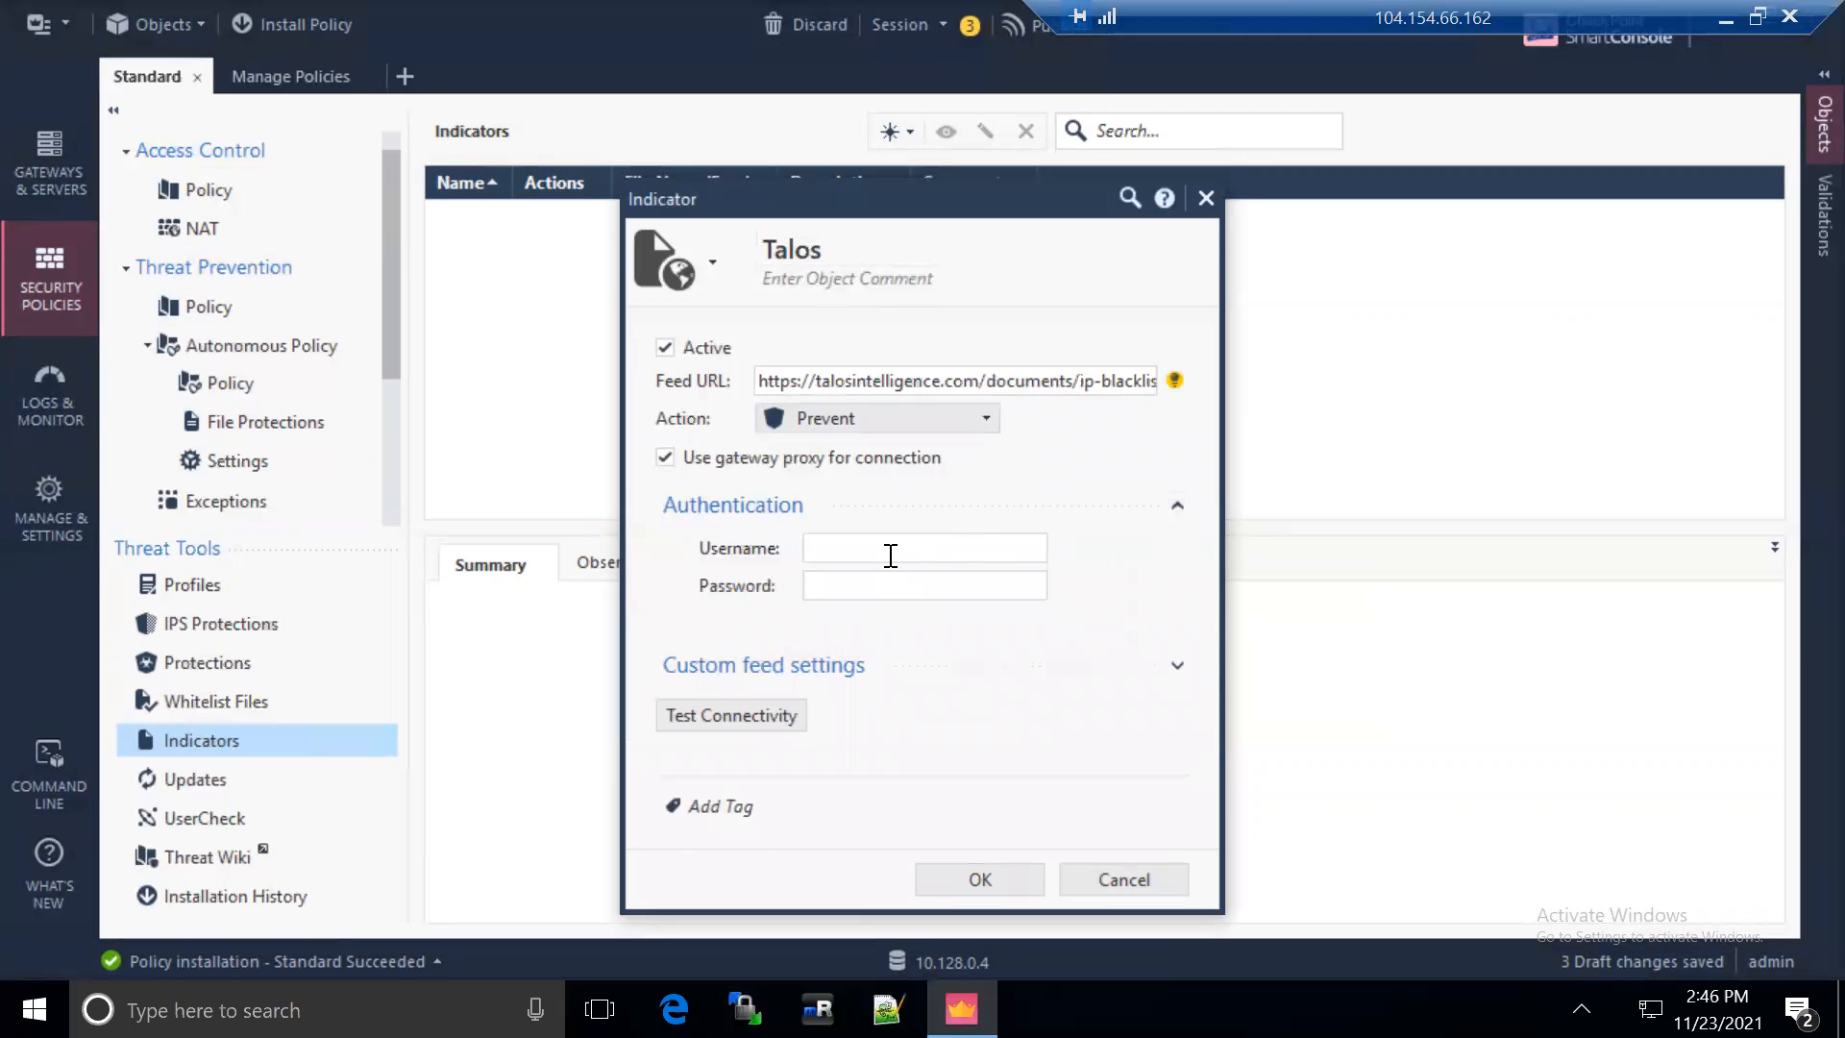
{"action": "left_click", "coordinate": [1172, 509]}
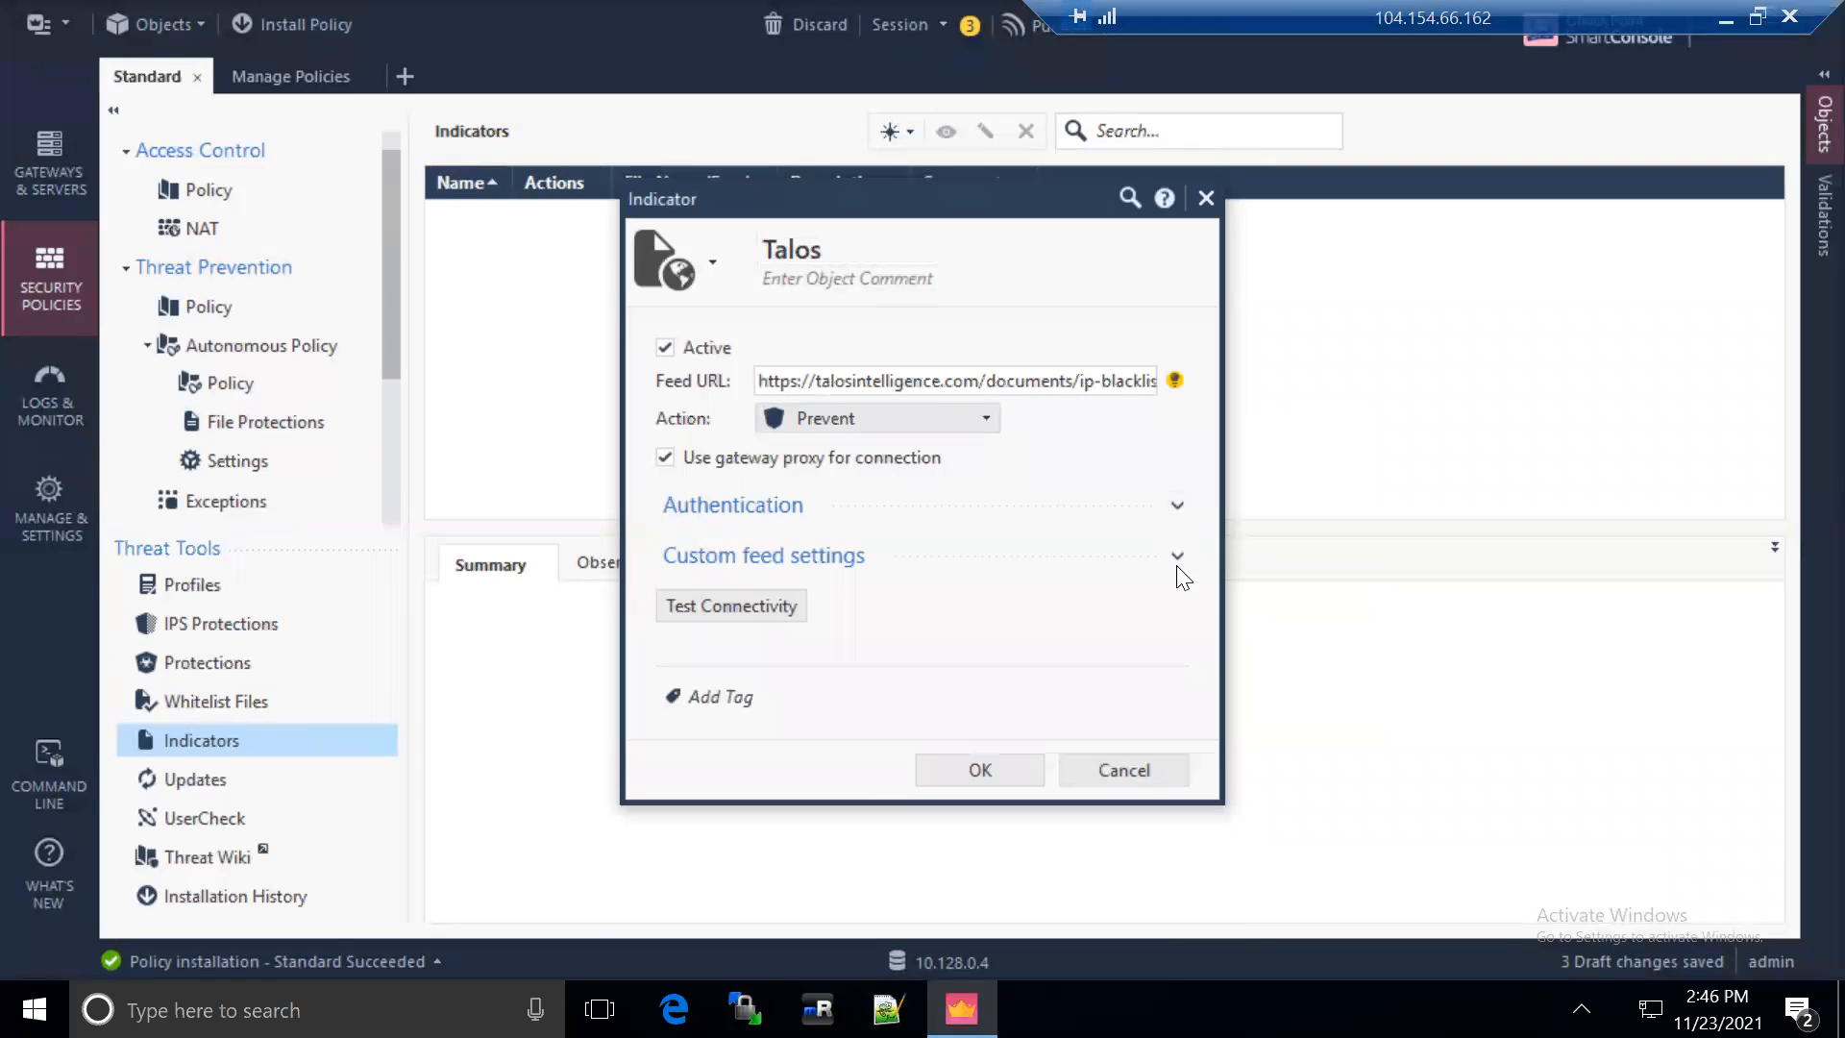
{"action": "left_click", "coordinate": [1177, 560]}
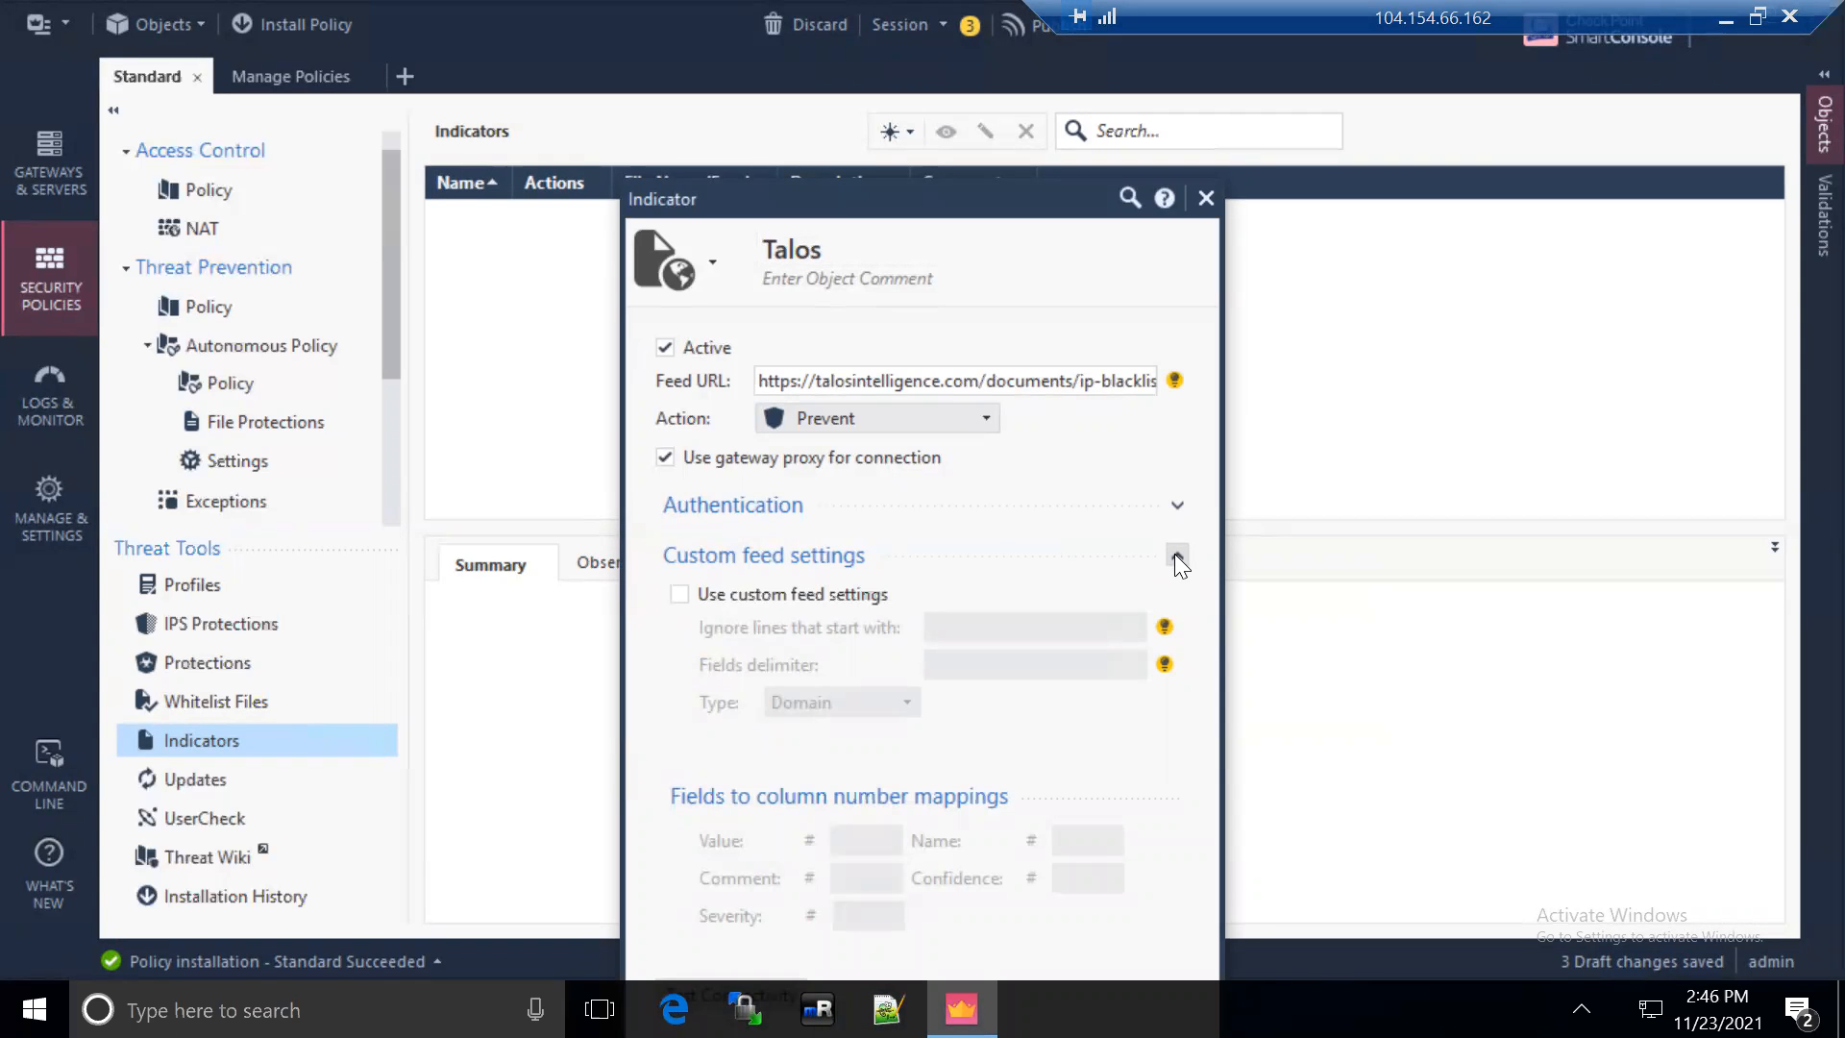
{"action": "left_click", "coordinate": [1176, 557]}
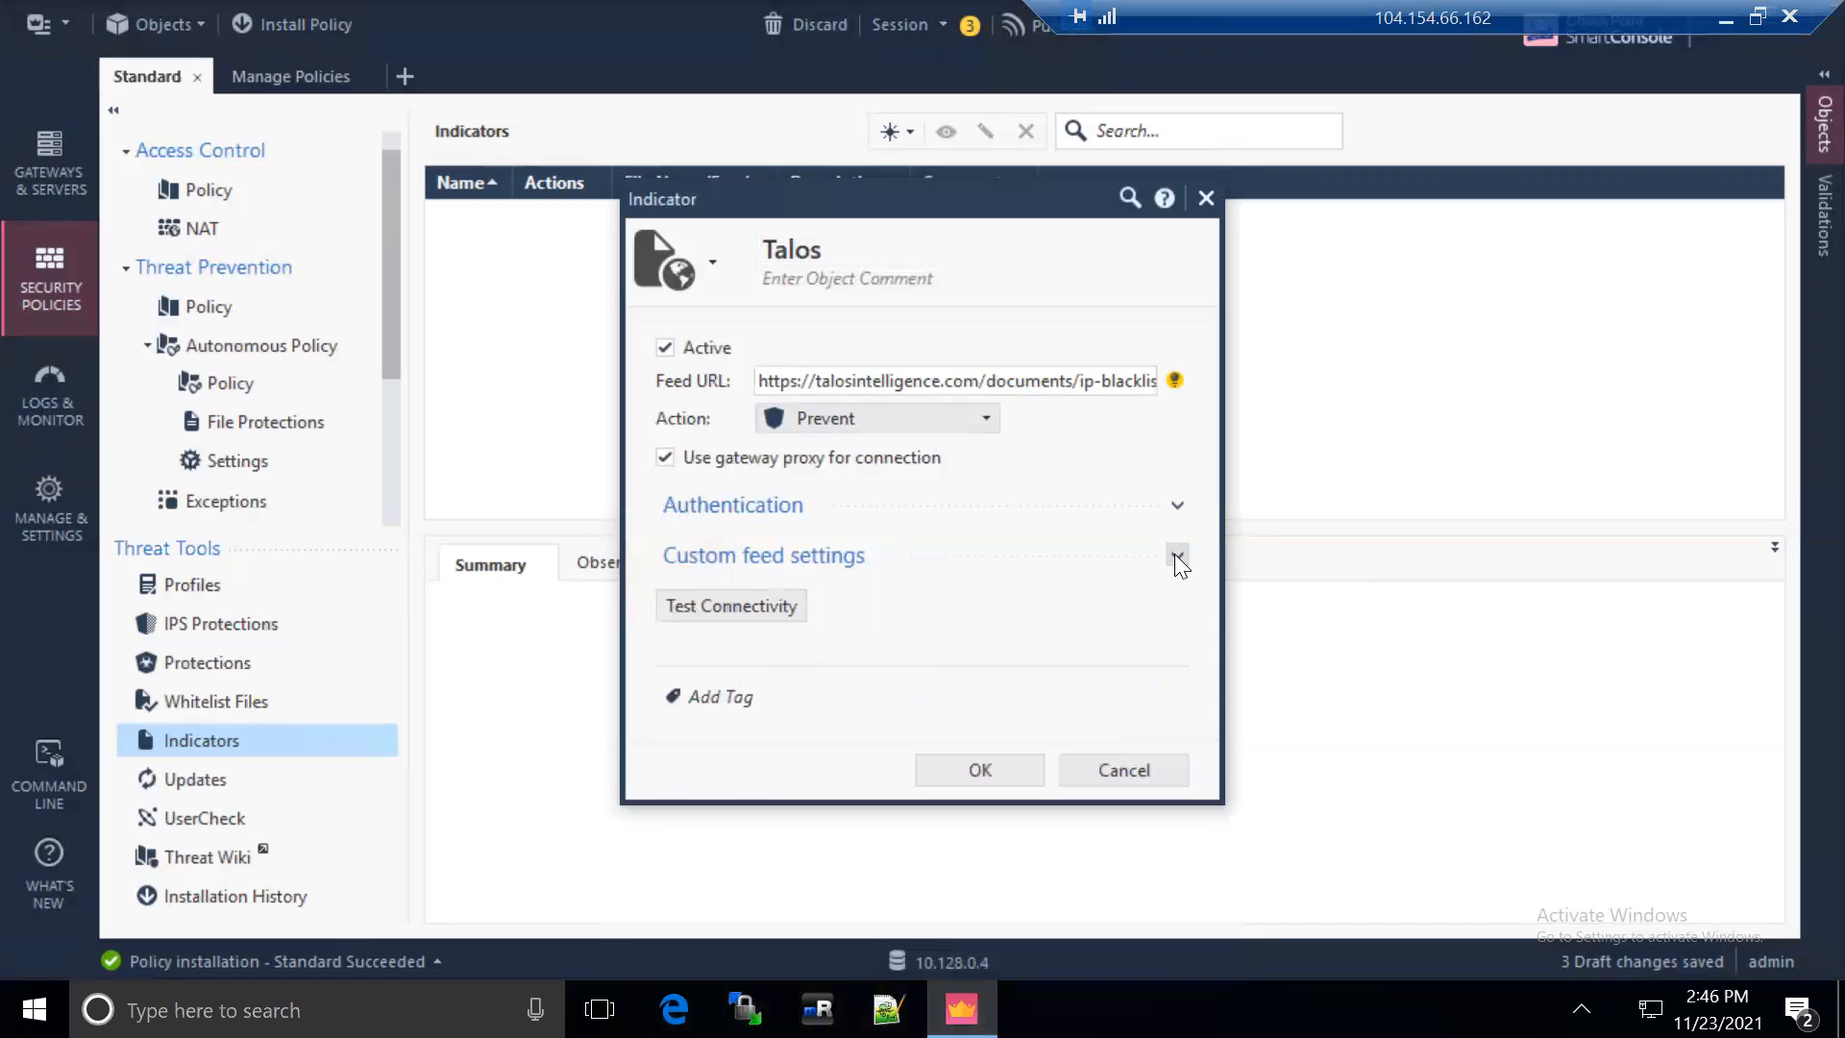
Test the connectivity of the Talos feed and save the indicator
{"action": "left_click", "coordinate": [743, 607]}
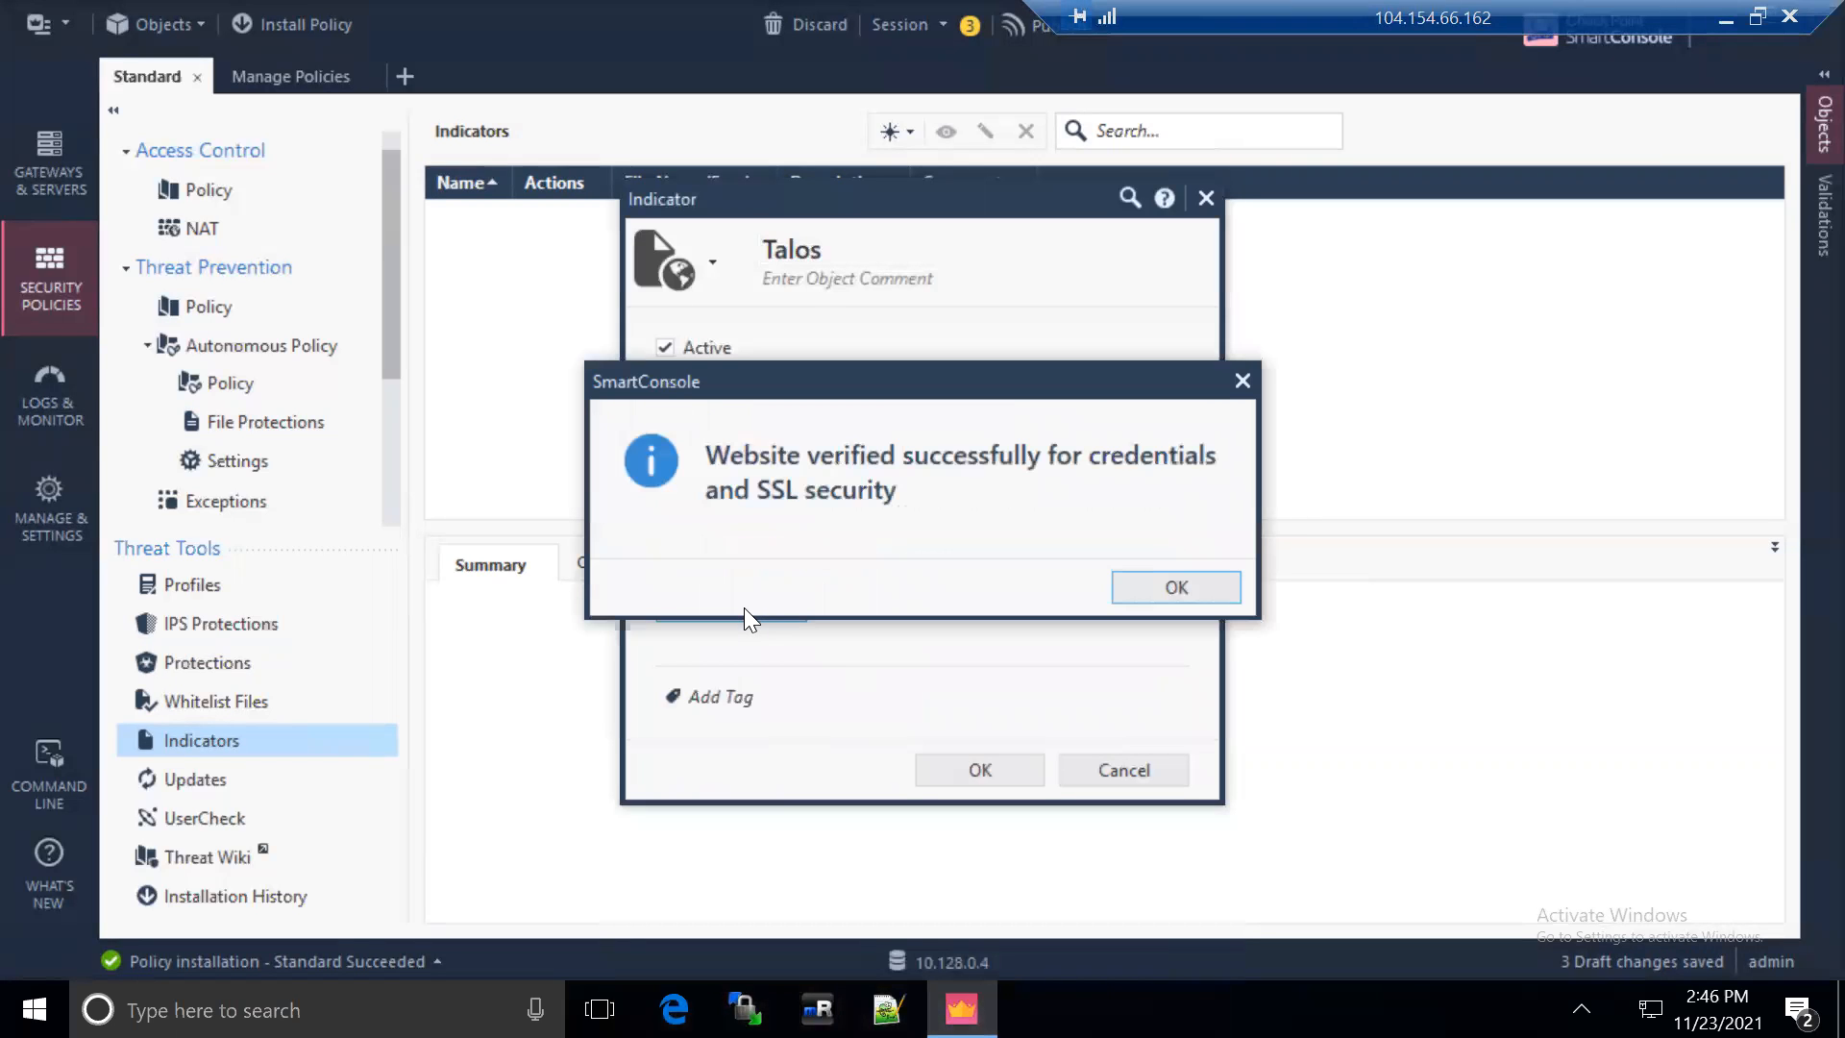
{"action": "left_click", "coordinate": [1187, 590]}
{"action": "left_click", "coordinate": [991, 773]}
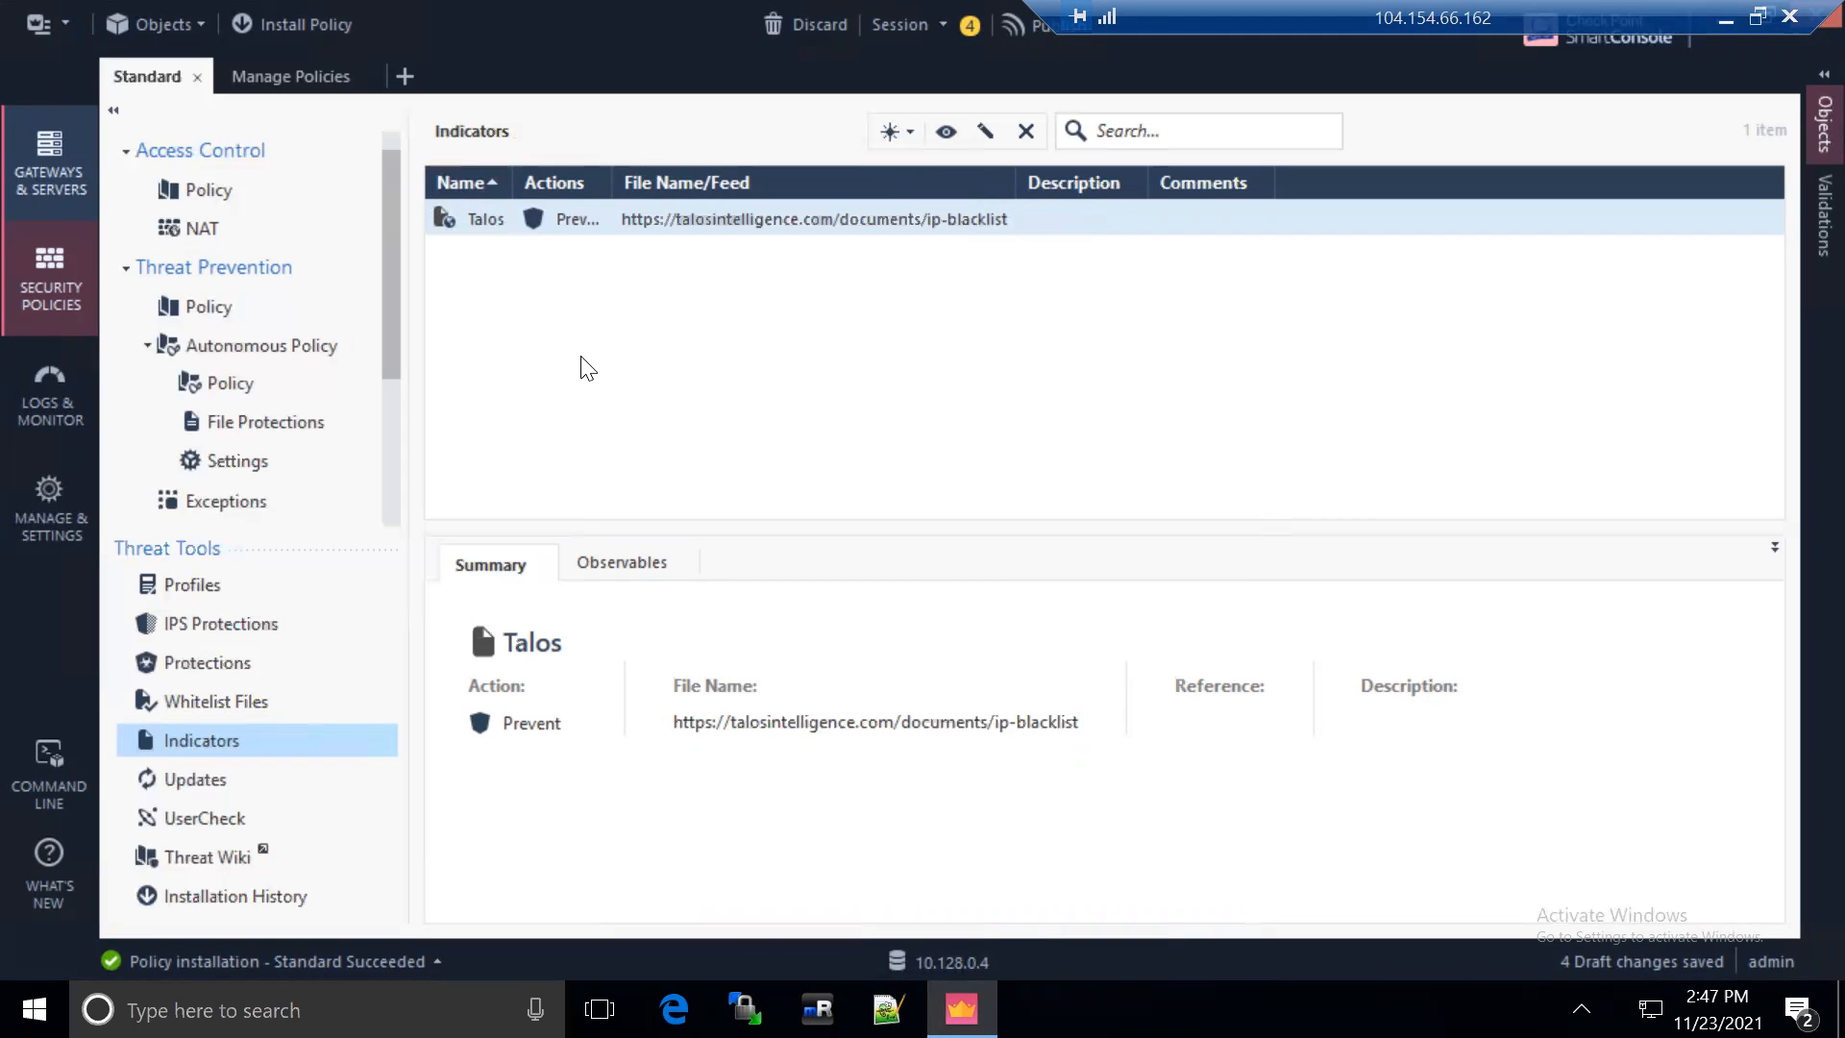
Review the changes report from the Access Control policy, covering its overview and all object changes, then close the report
{"action": "left_click", "coordinate": [198, 190]}
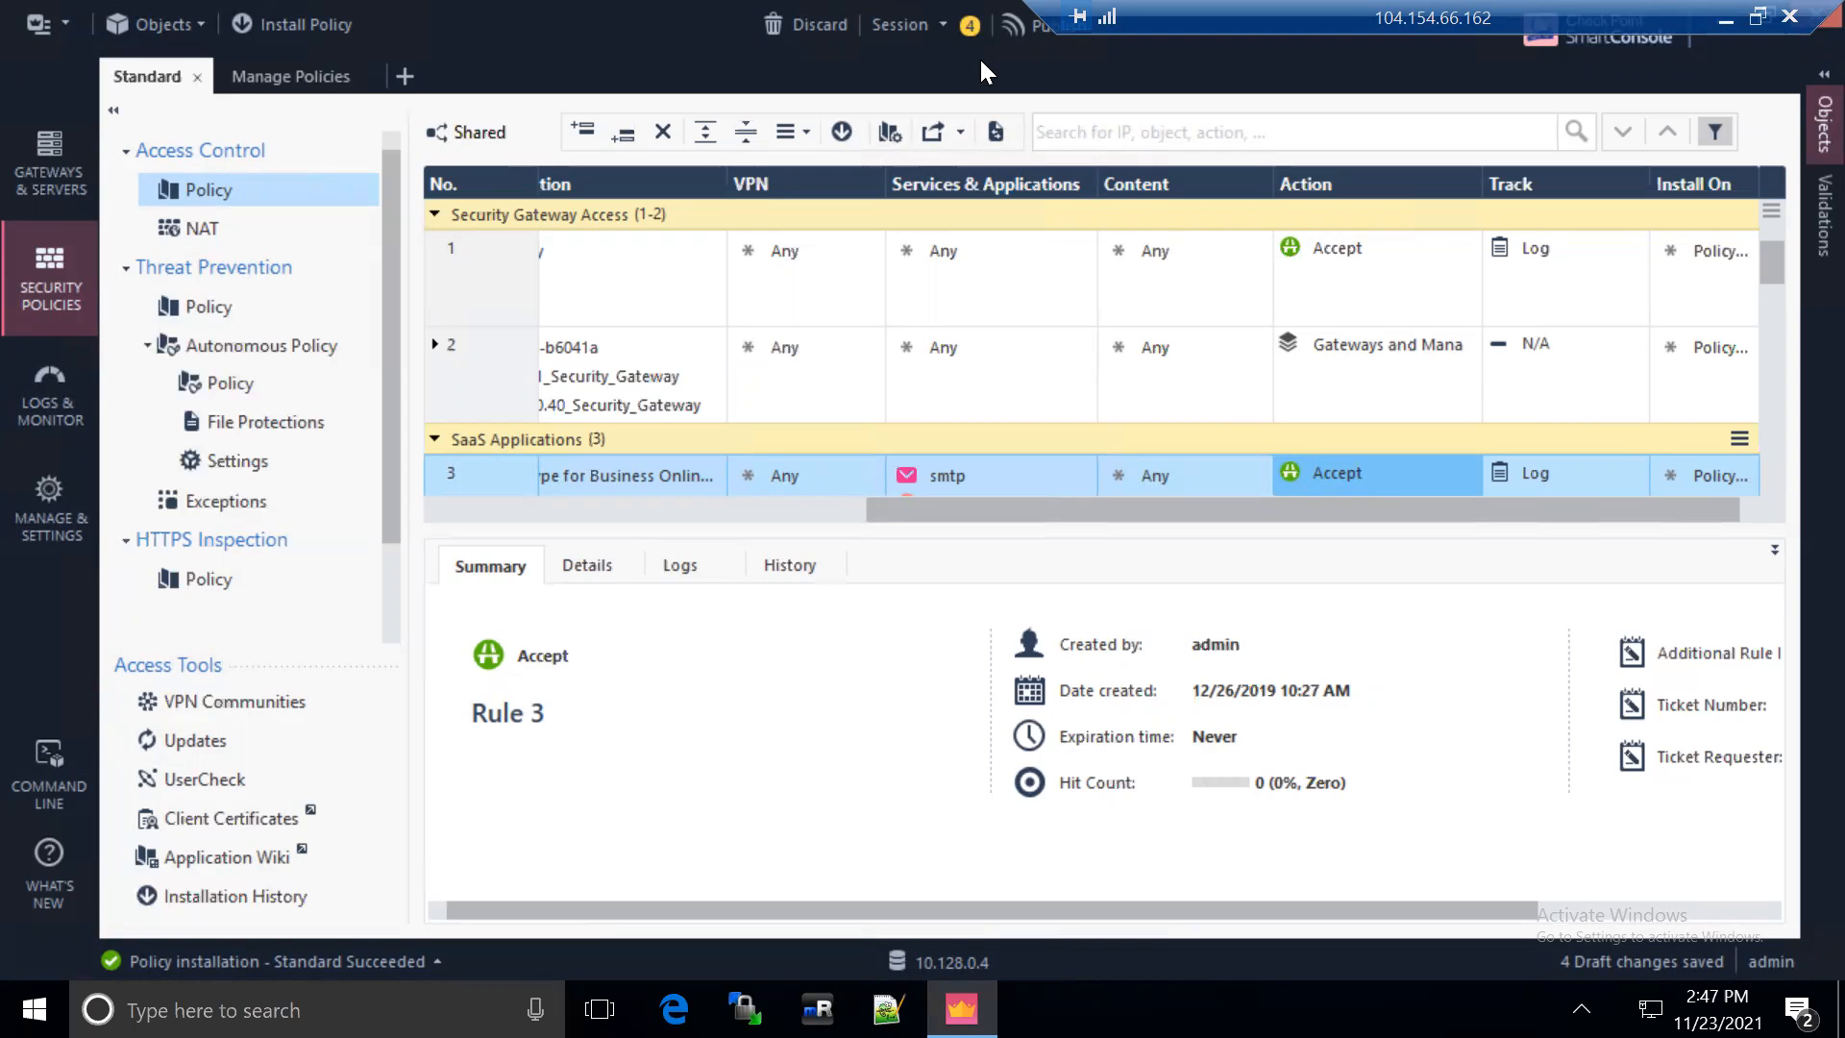
{"action": "left_click", "coordinate": [997, 140]}
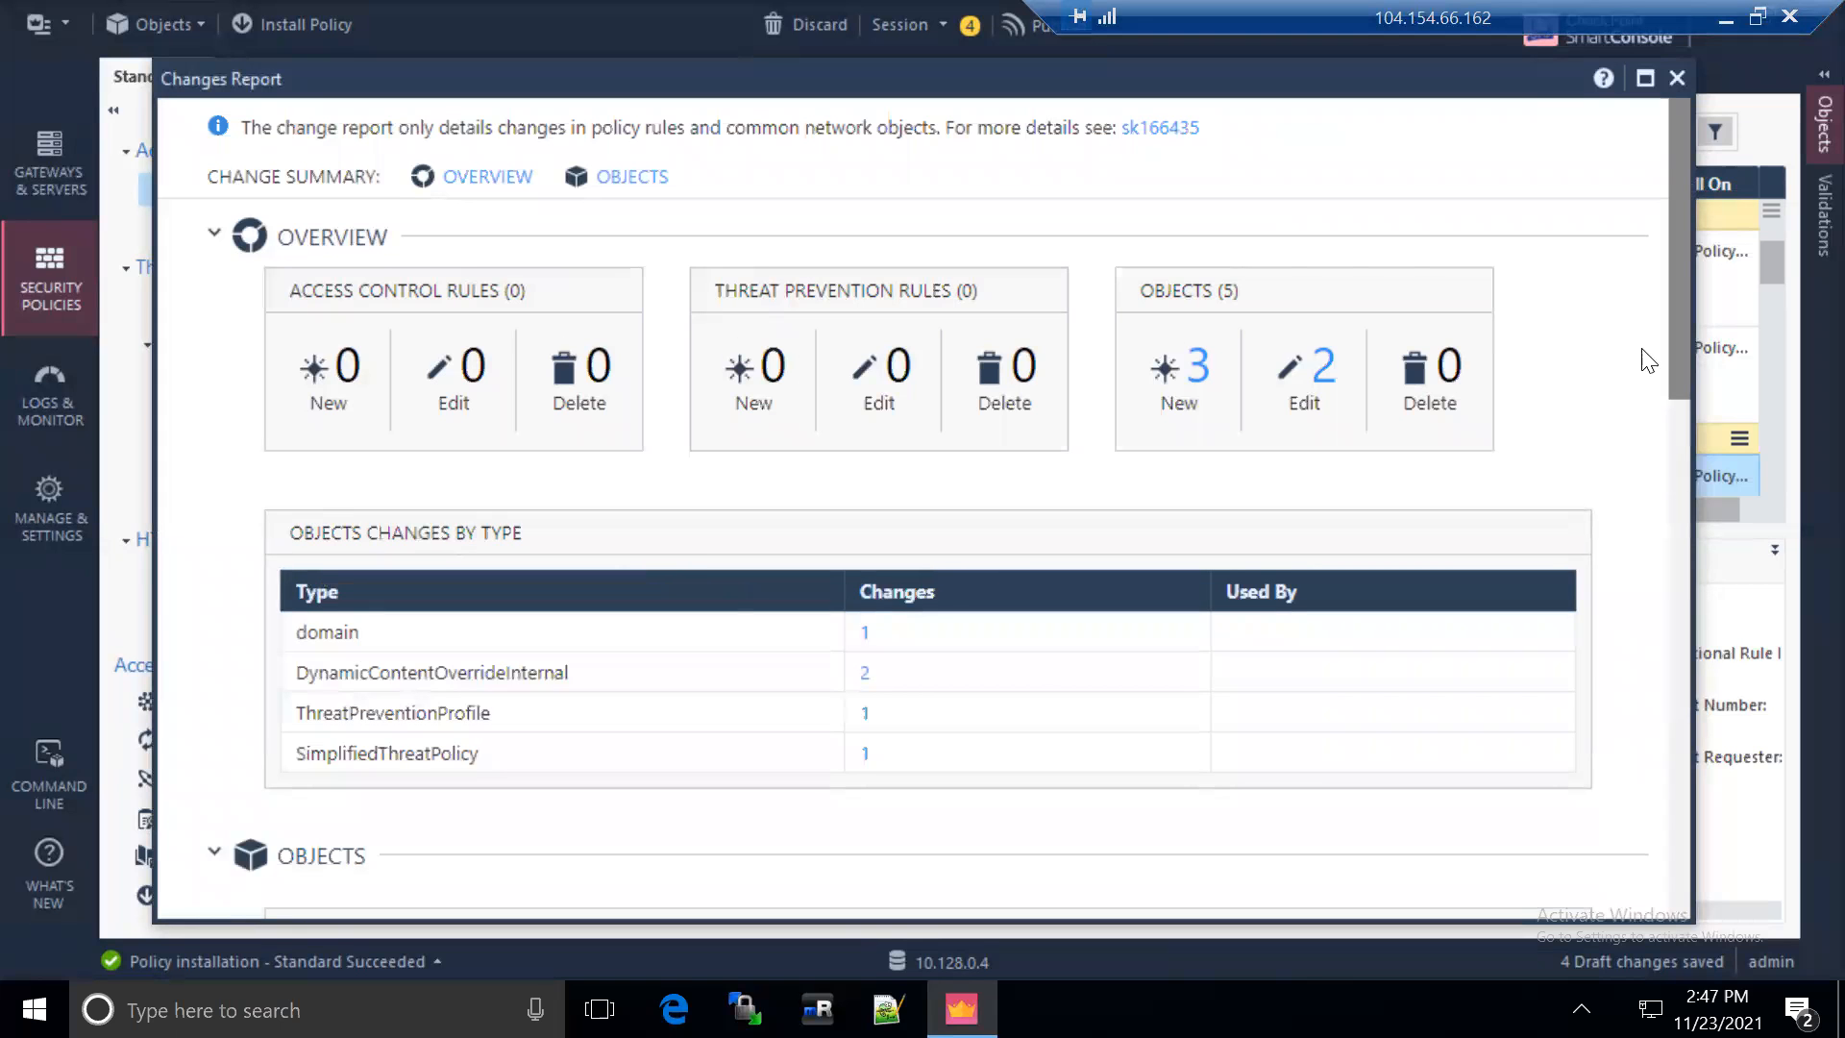
{"action": "scroll", "coordinate": [1638, 362], "scroll_direction": "down", "scroll_amount": 3}
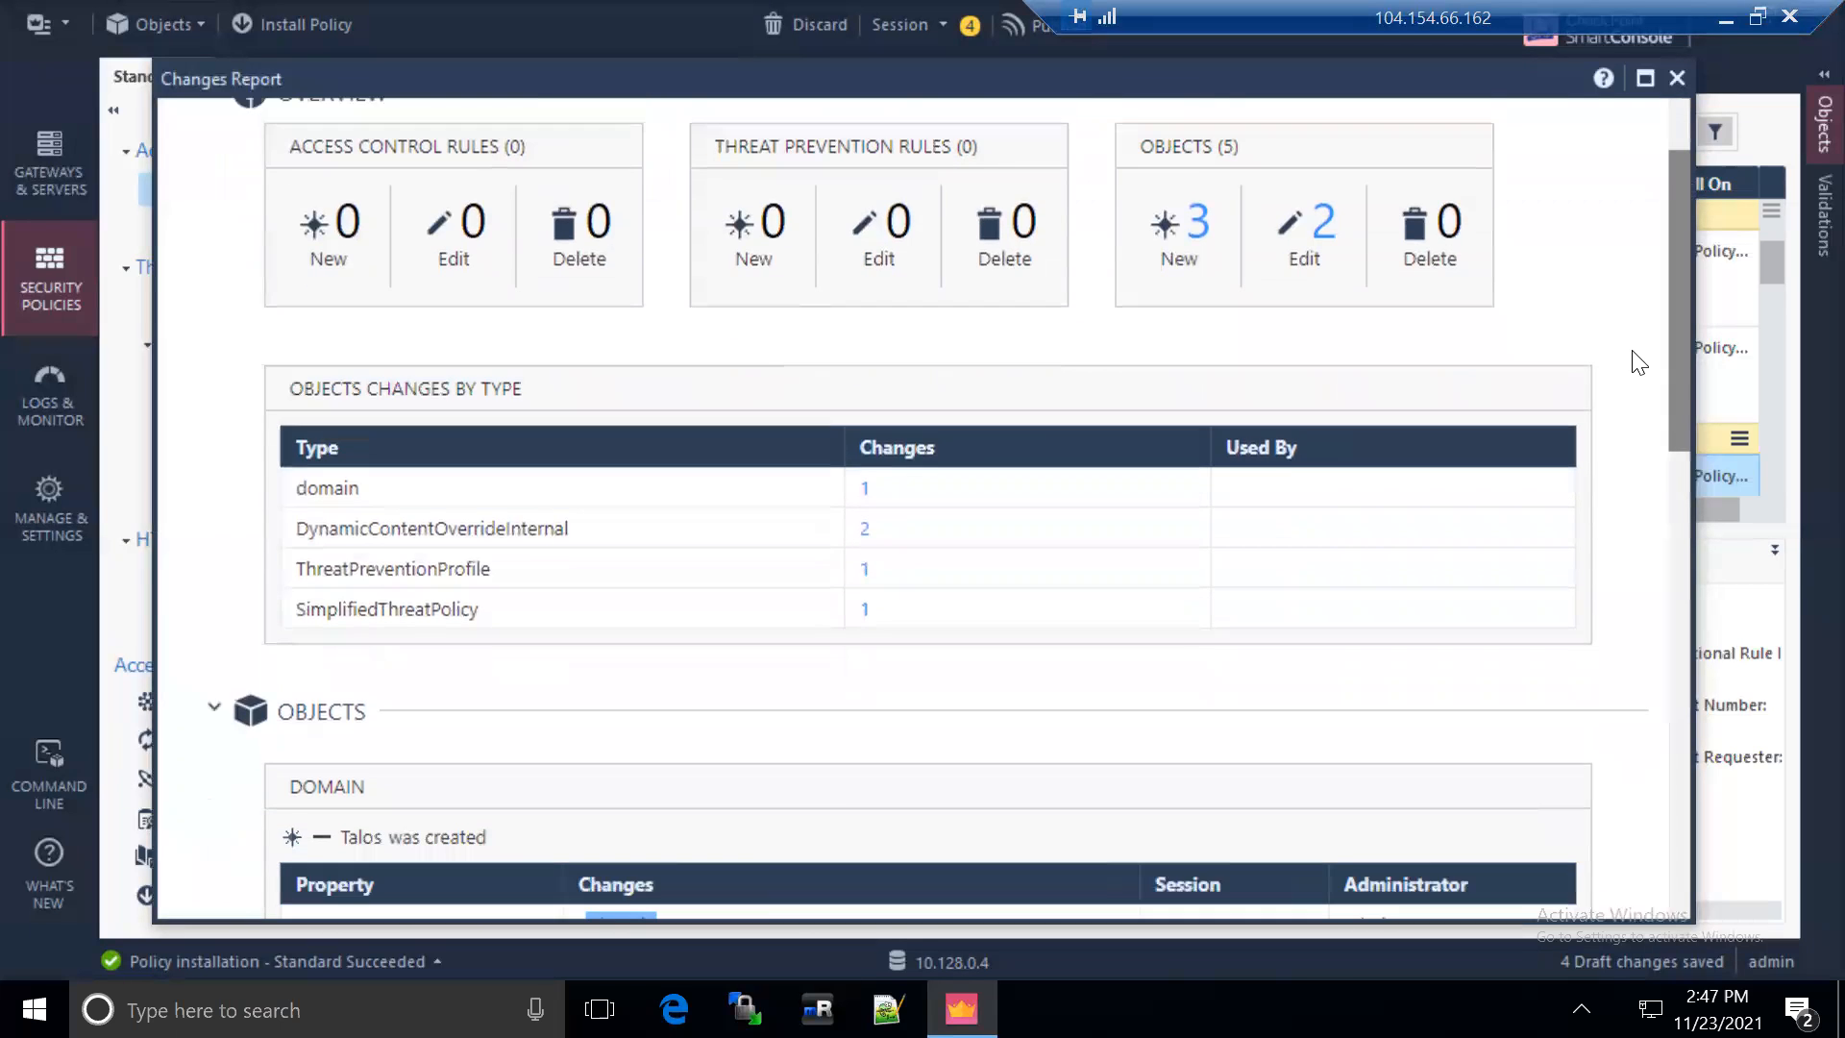
{"action": "scroll", "coordinate": [1638, 362], "scroll_direction": "down", "scroll_amount": 6}
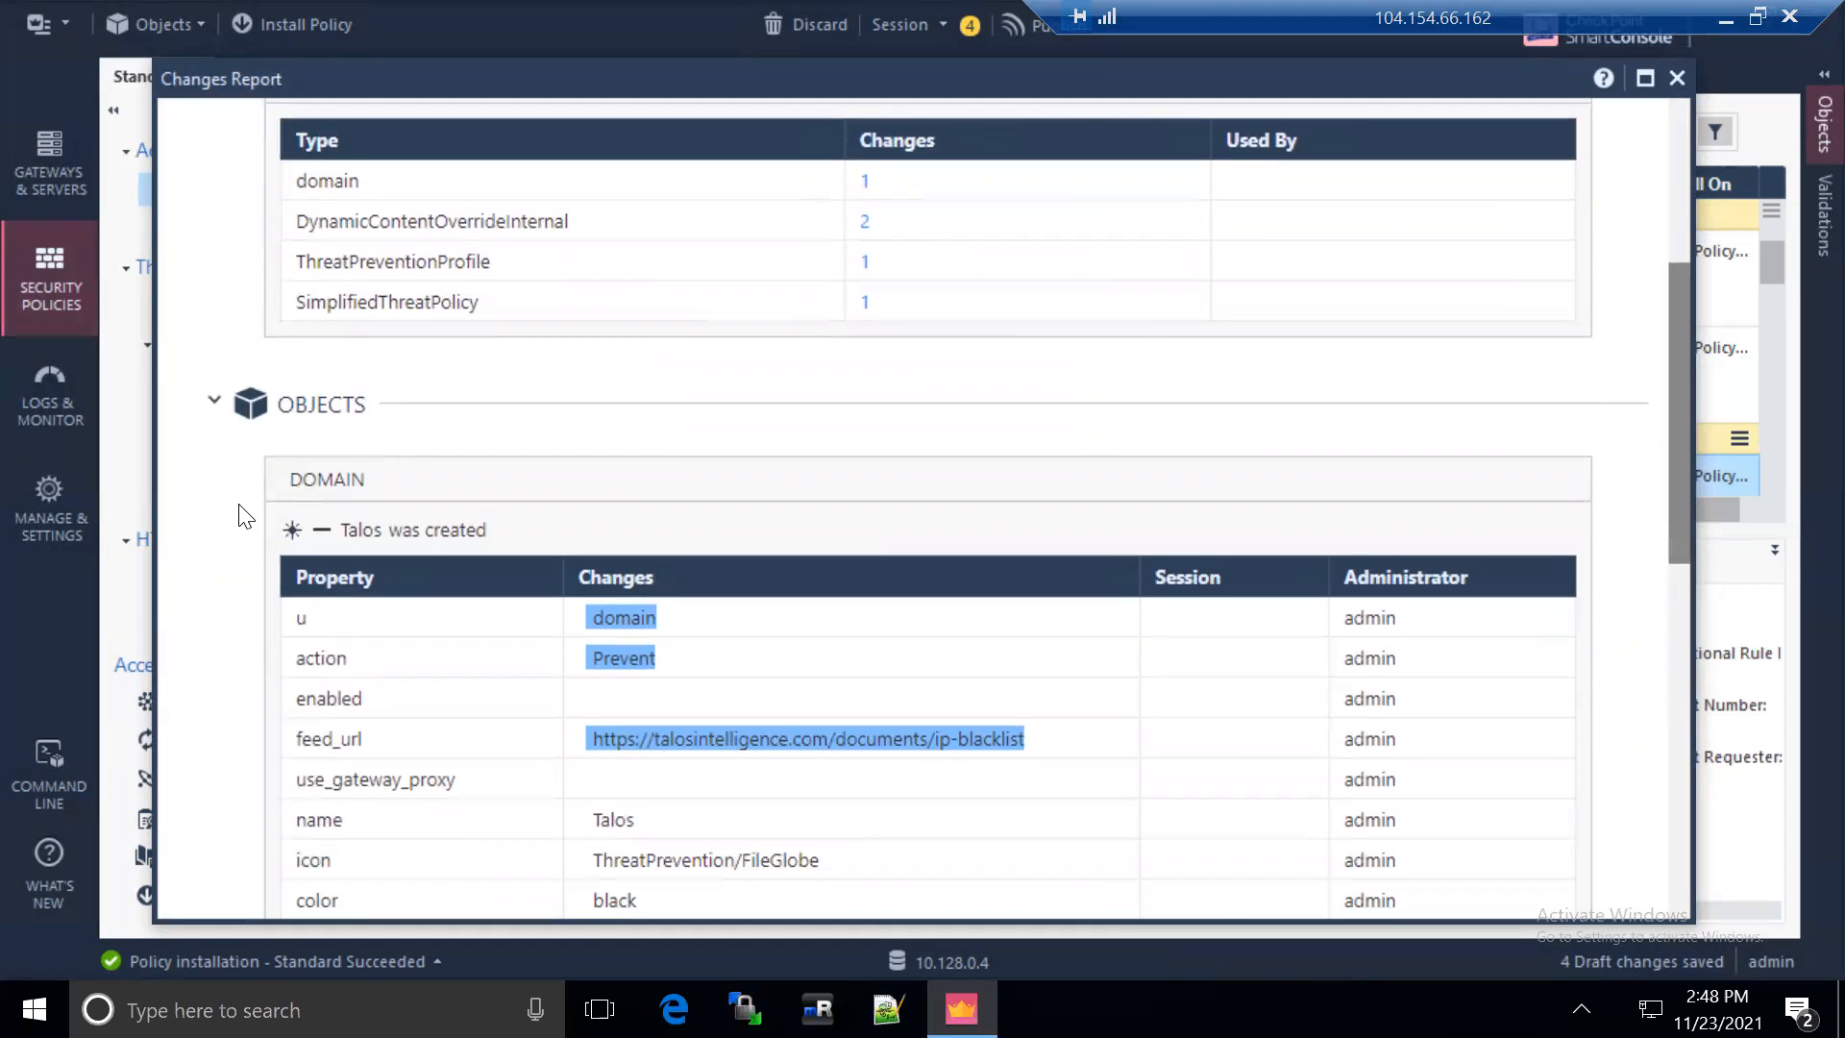
{"action": "scroll", "coordinate": [246, 516], "scroll_direction": "down", "scroll_amount": 1}
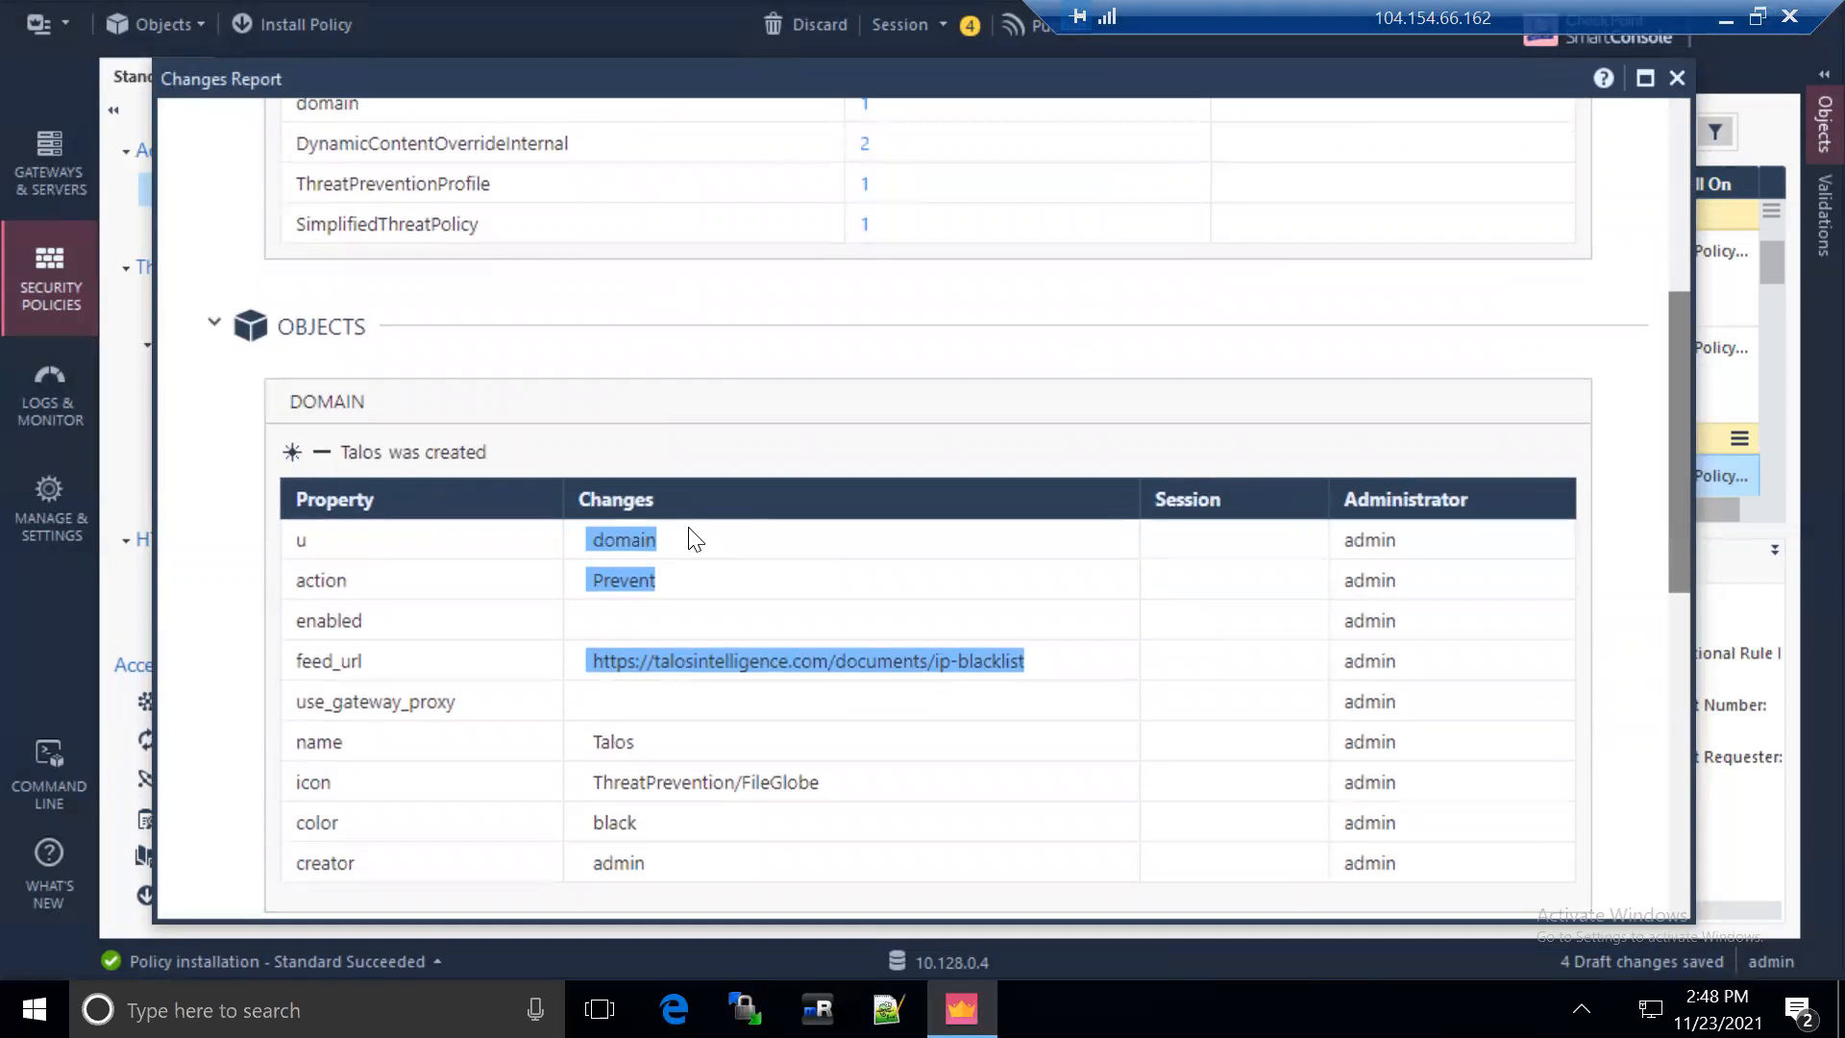
{"action": "scroll", "coordinate": [980, 749], "scroll_direction": "down", "scroll_amount": 1}
{"action": "scroll", "coordinate": [982, 752], "scroll_direction": "down", "scroll_amount": 3}
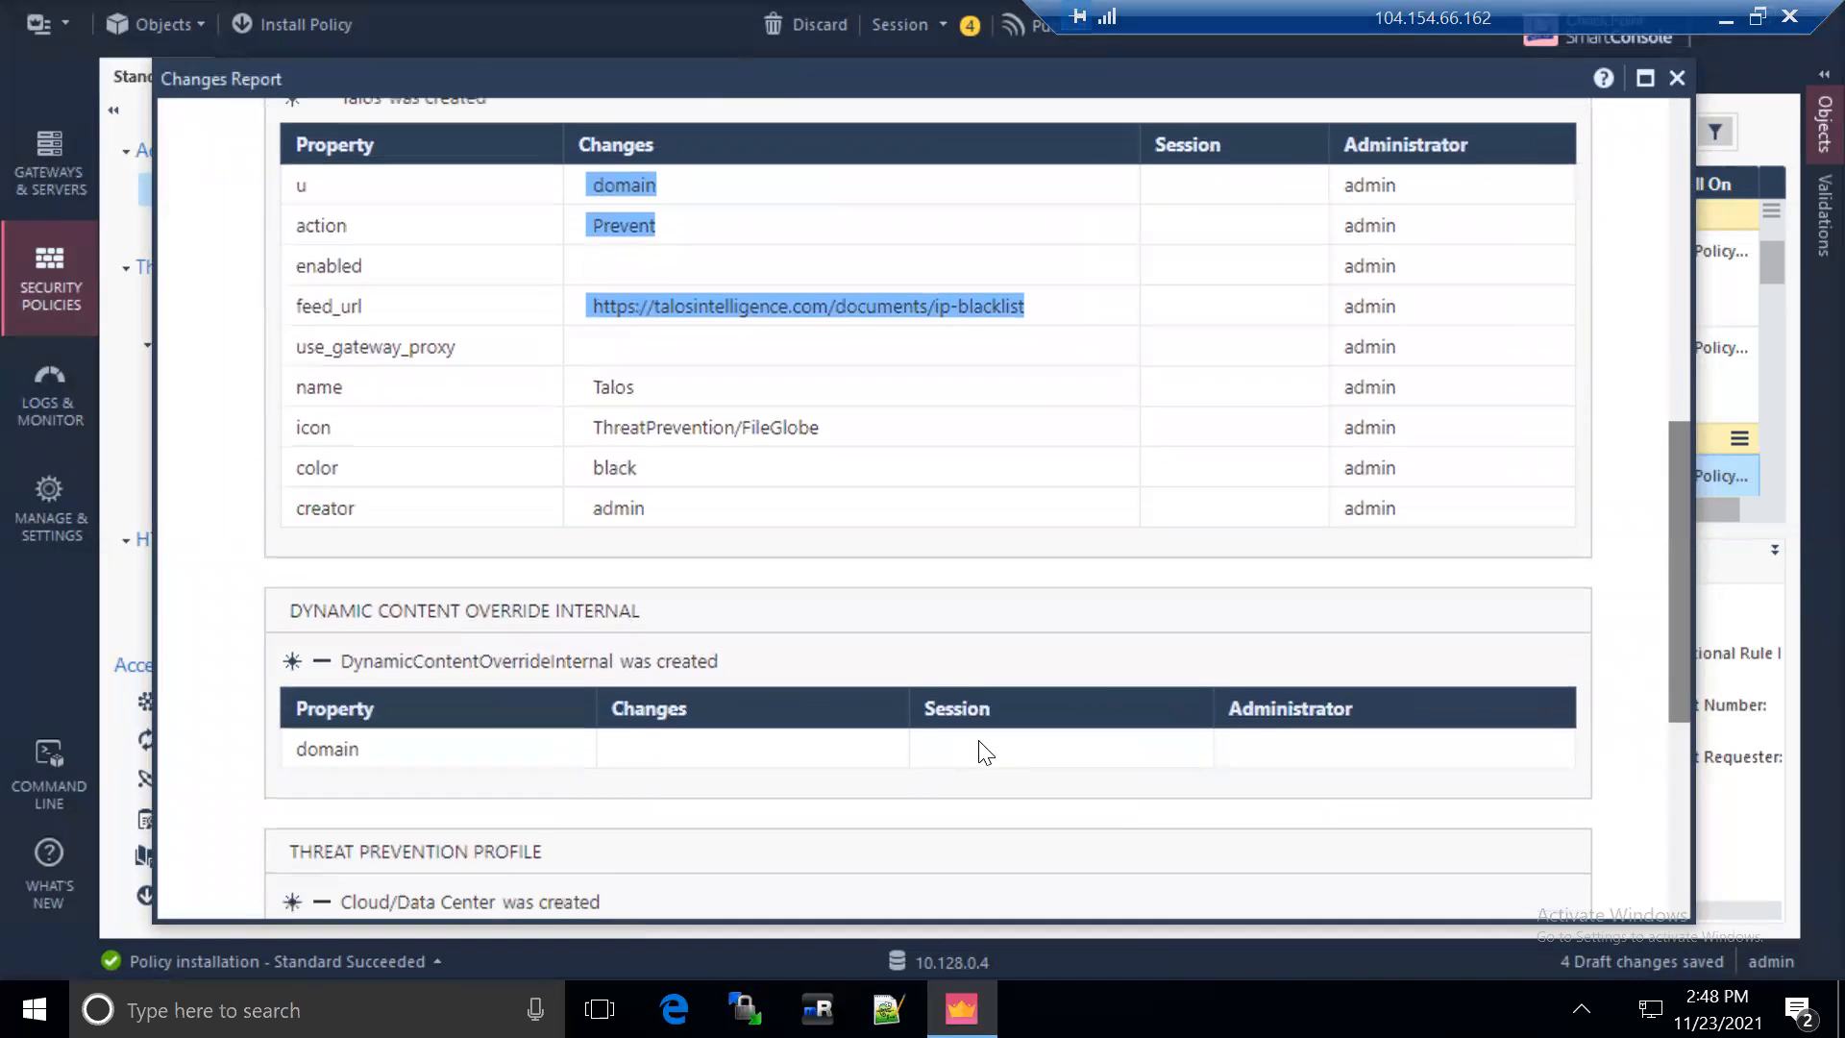
{"action": "scroll", "coordinate": [982, 751], "scroll_direction": "down", "scroll_amount": 2}
{"action": "scroll", "coordinate": [980, 741], "scroll_direction": "down", "scroll_amount": 2}
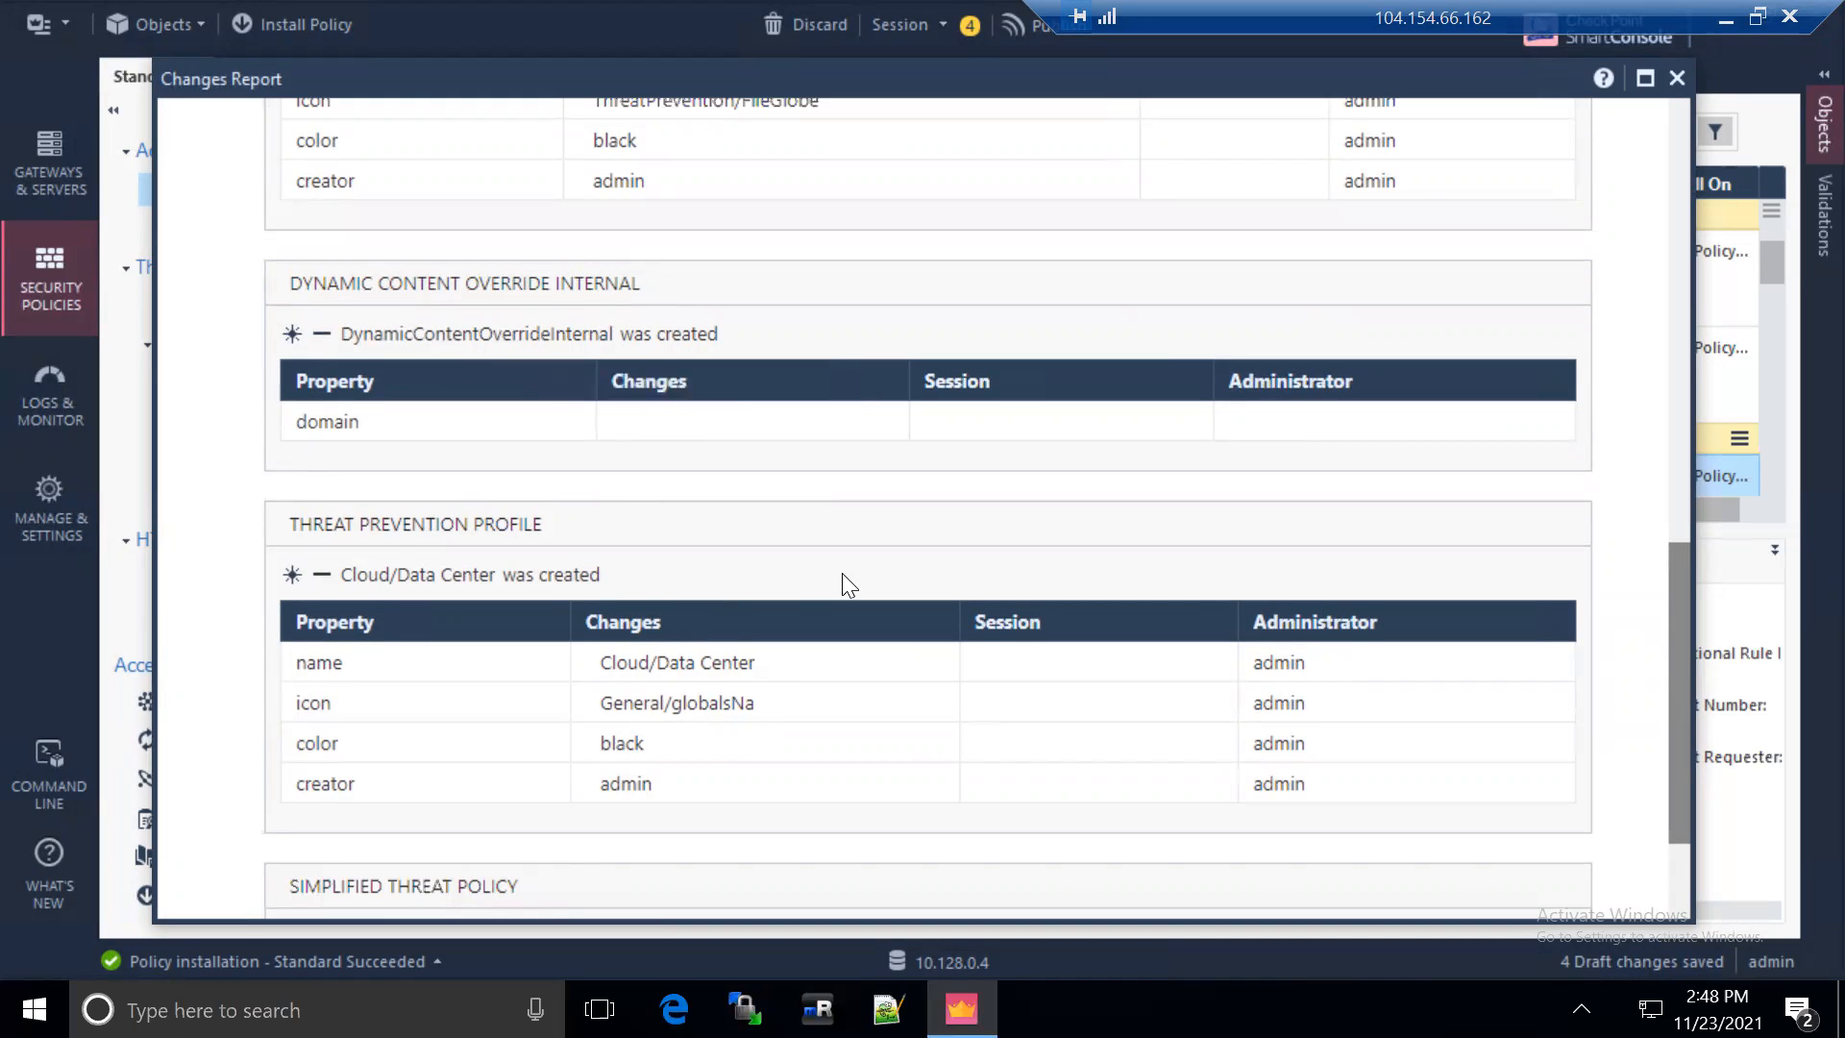
{"action": "scroll", "coordinate": [844, 576], "scroll_direction": "down", "scroll_amount": 2}
{"action": "scroll", "coordinate": [846, 584], "scroll_direction": "down", "scroll_amount": 2}
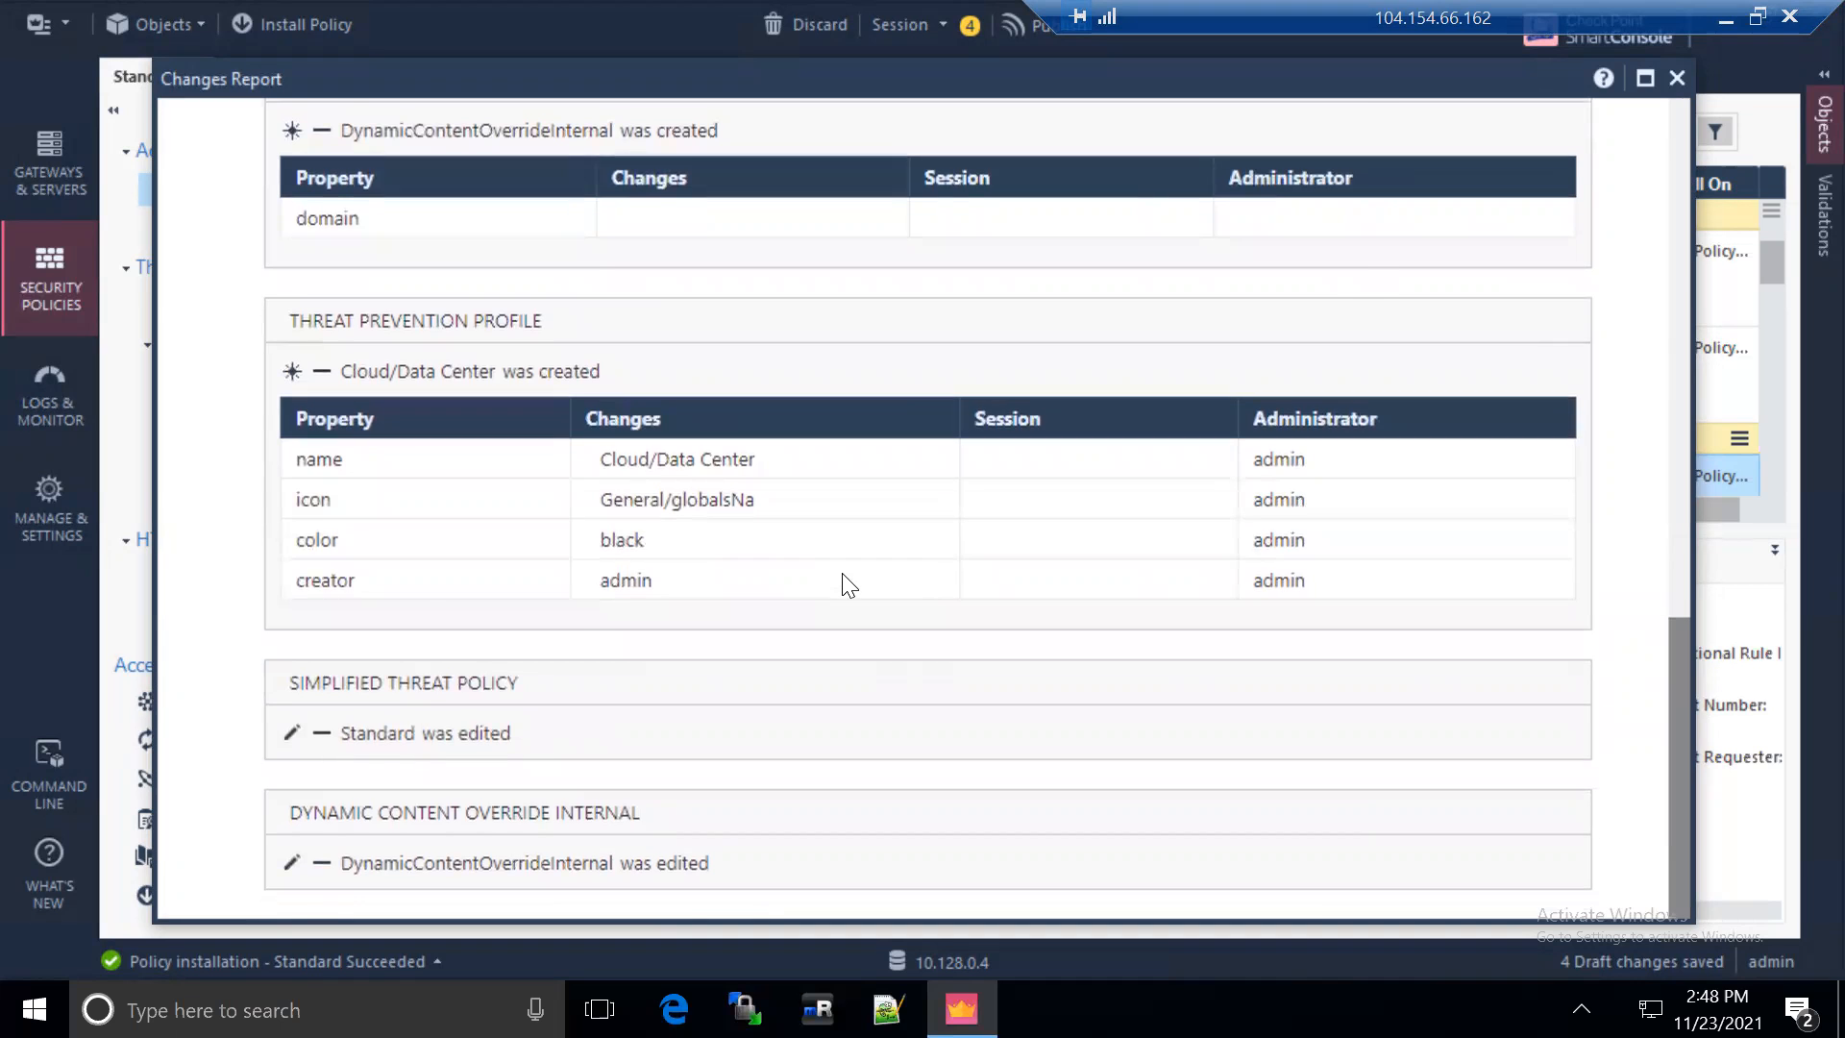
{"action": "scroll", "coordinate": [845, 584], "scroll_direction": "up", "scroll_amount": 15}
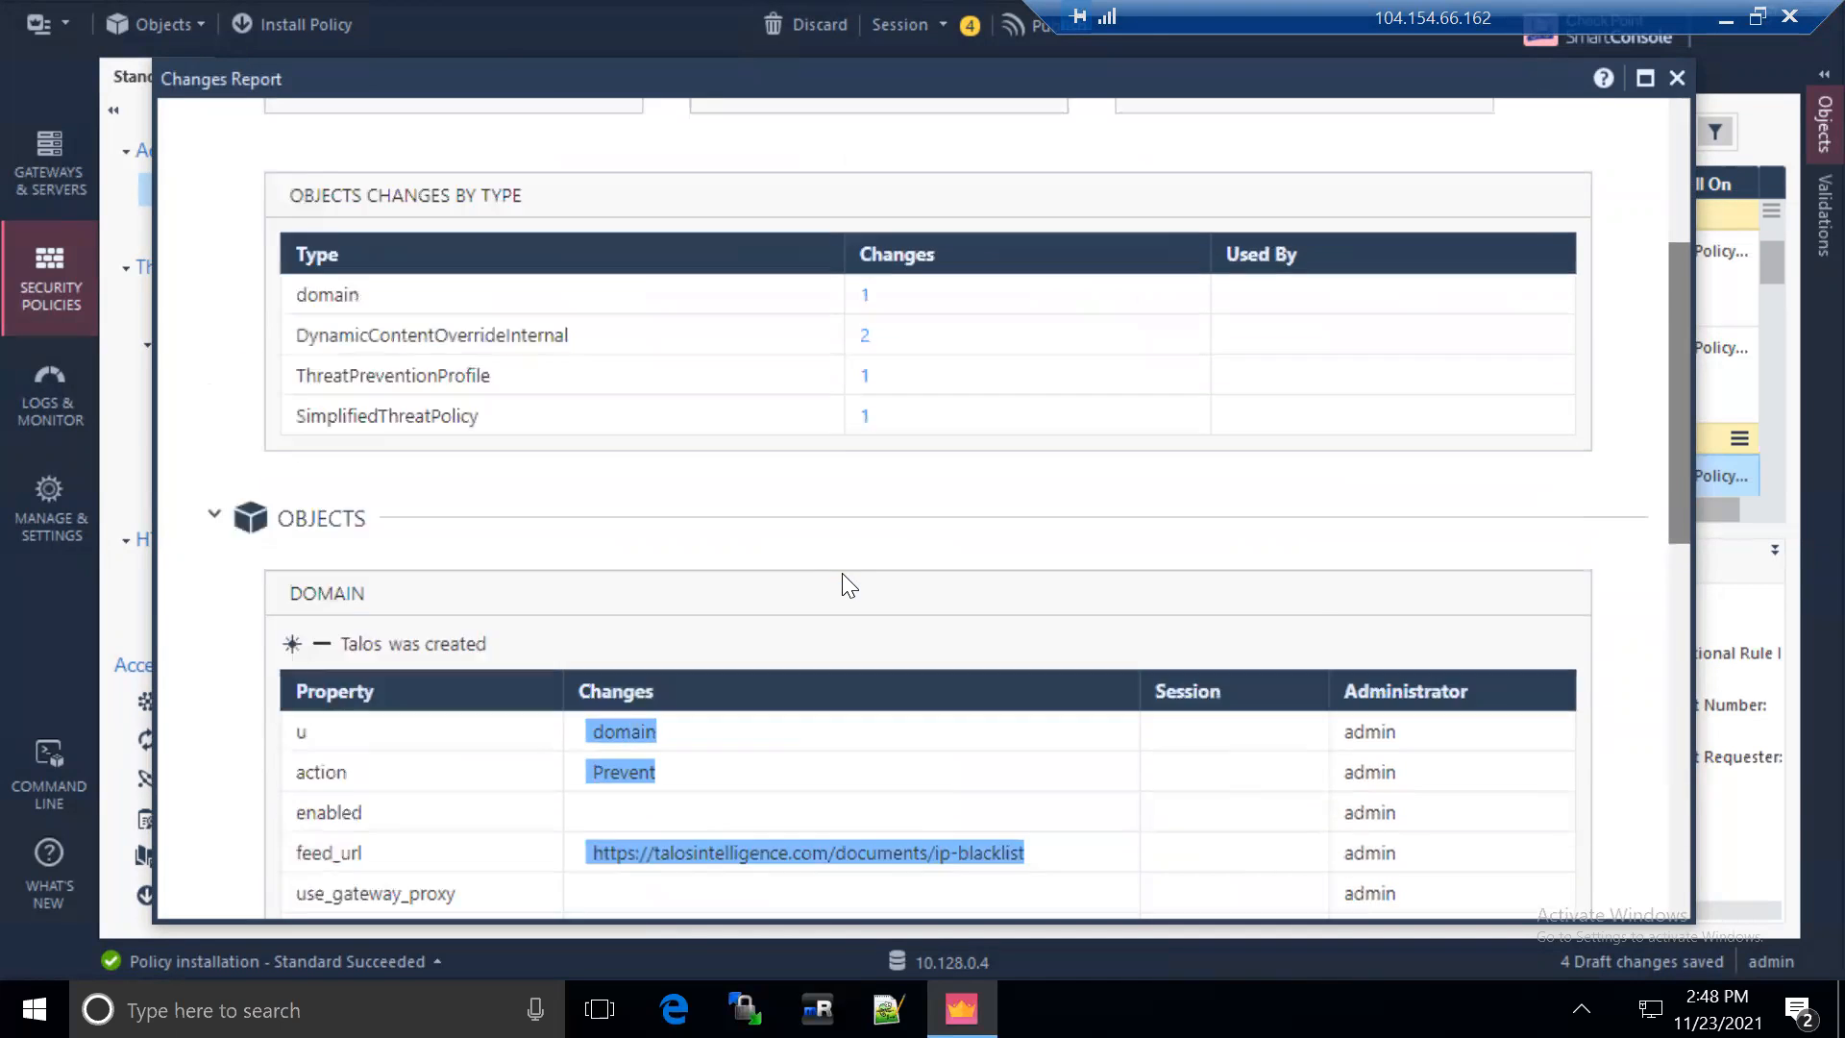
{"action": "scroll", "coordinate": [842, 582], "scroll_direction": "up", "scroll_amount": 4}
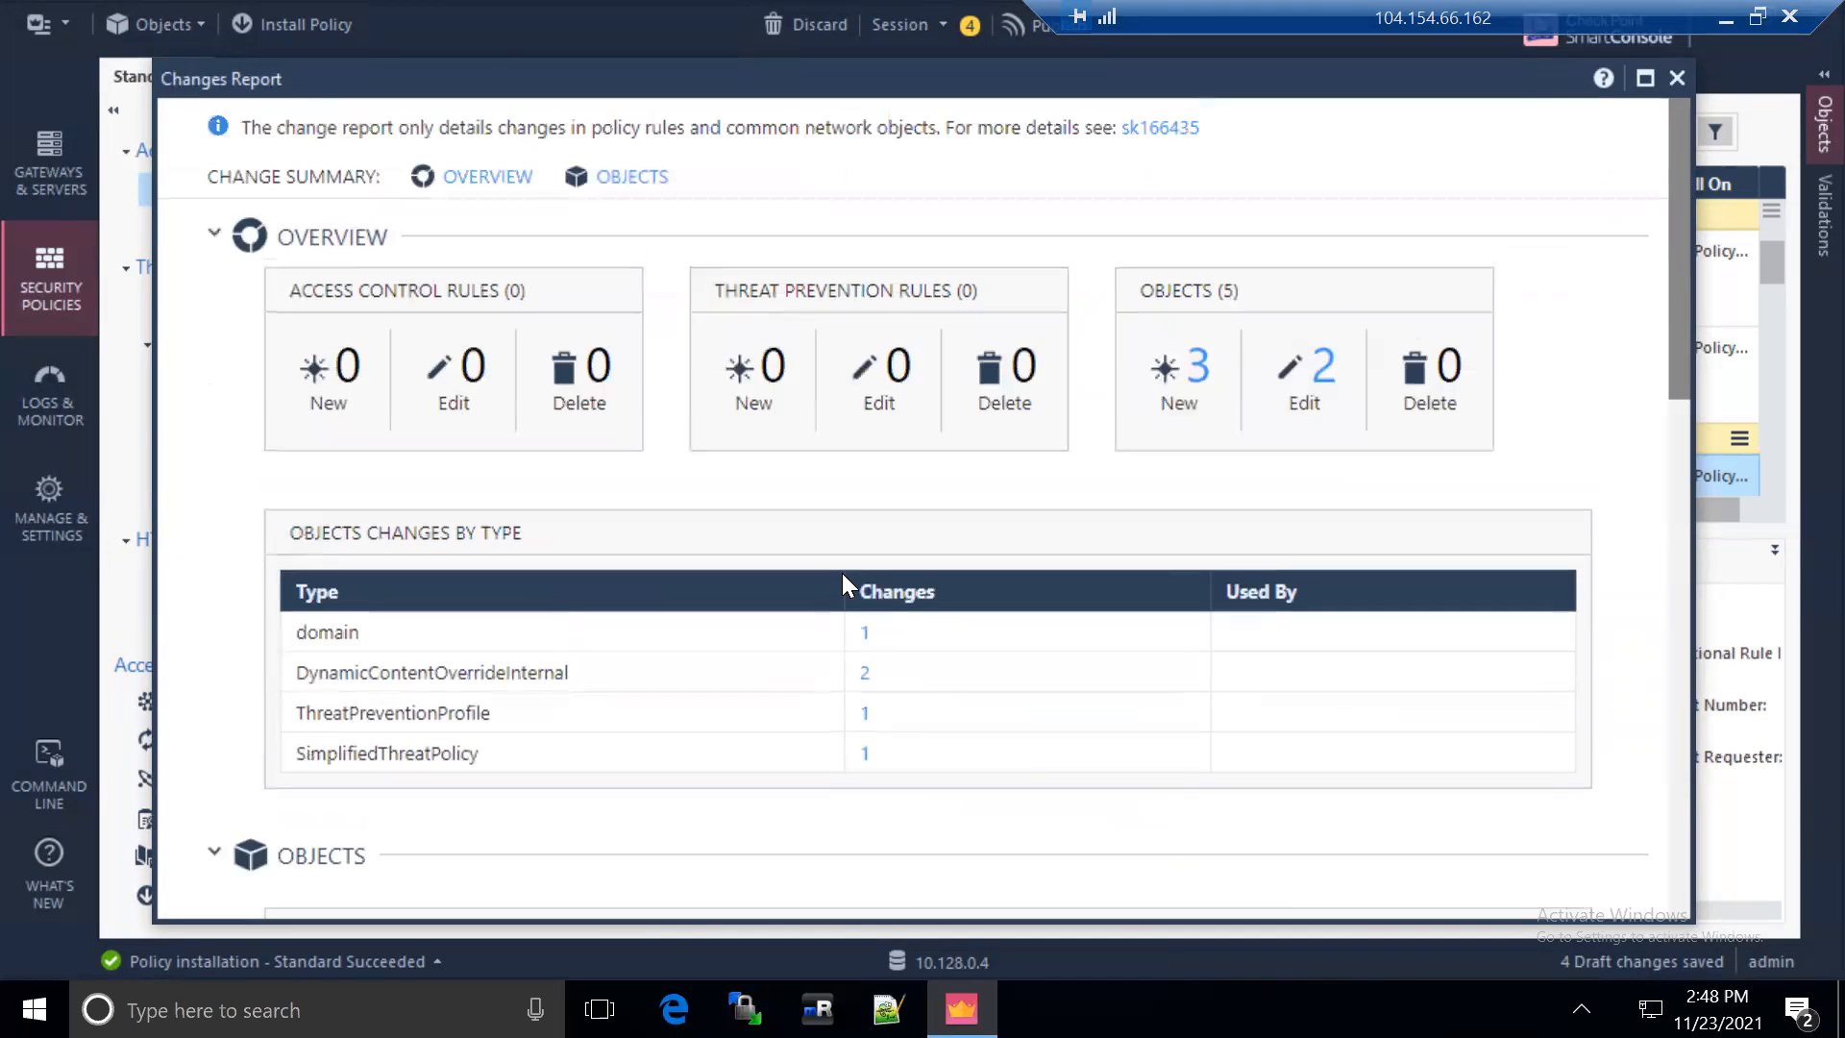
{"action": "left_click", "coordinate": [1679, 77]}
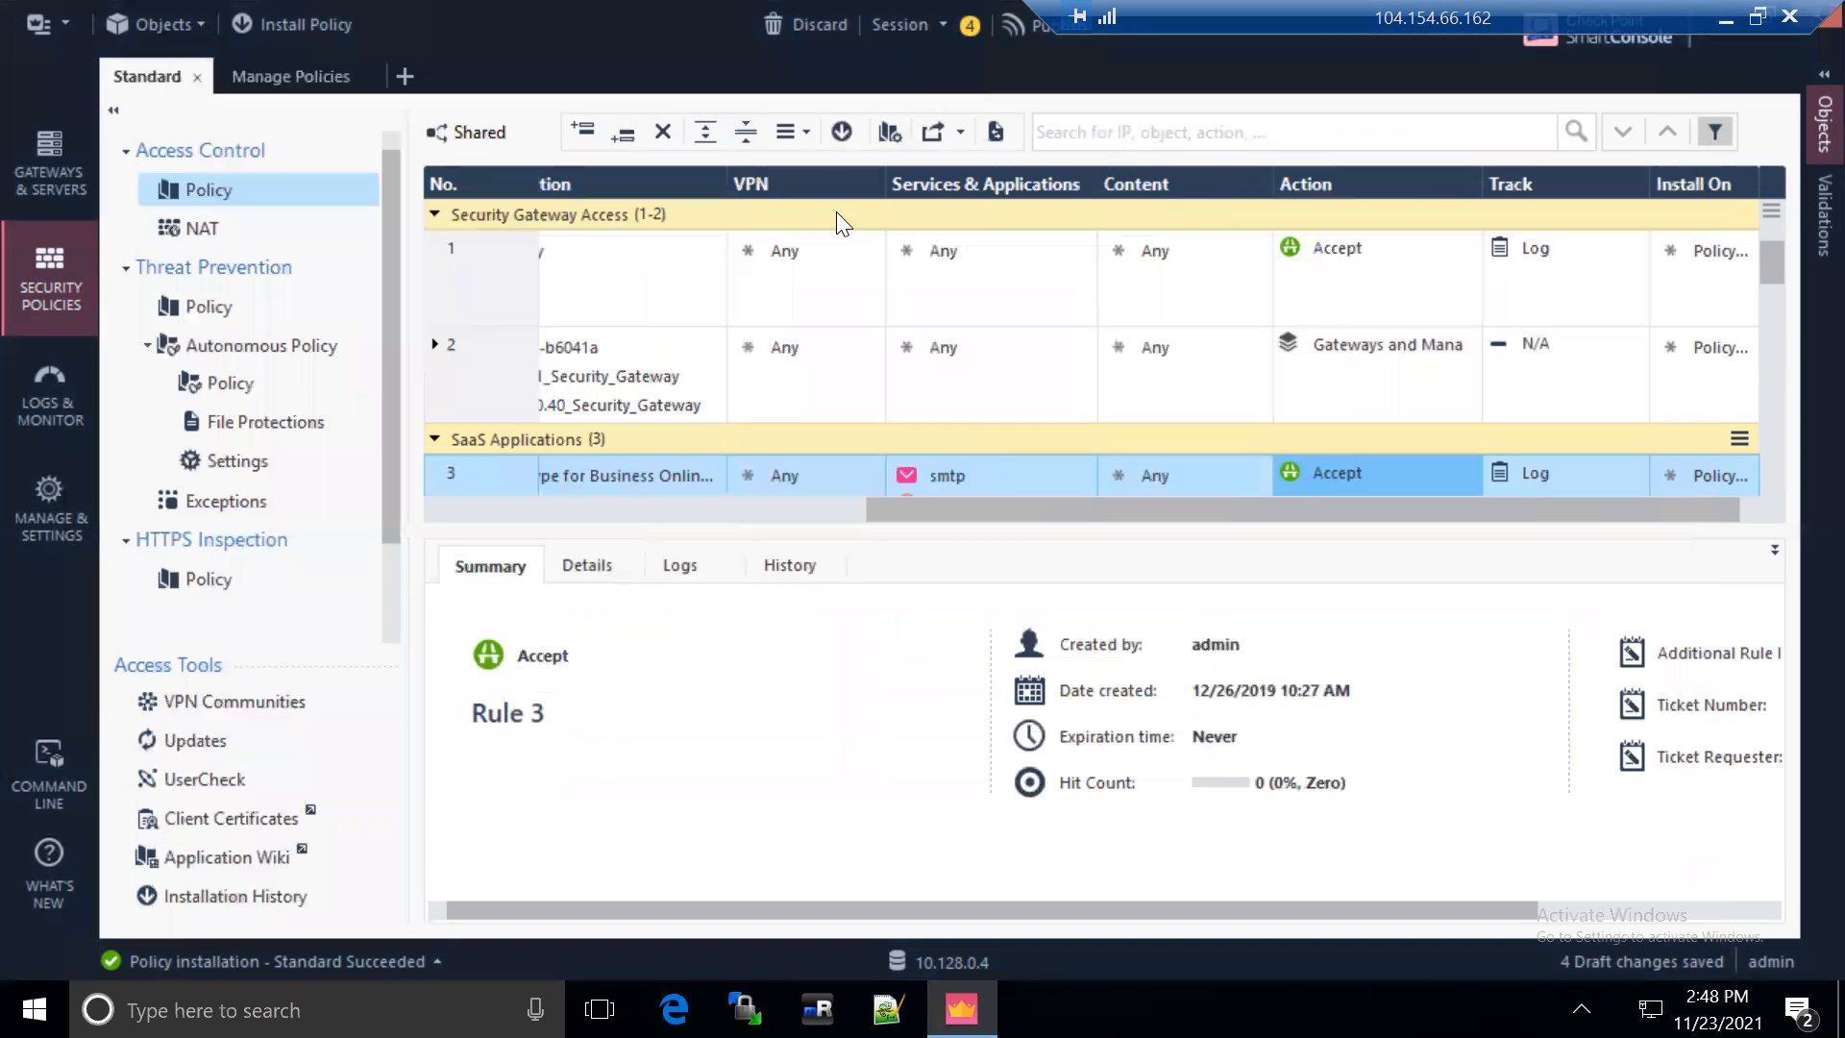
Examine the published session revisions and the details of the 1/25/2021 9:54 AM revision, without editing them
{"action": "left_click", "coordinate": [47, 503]}
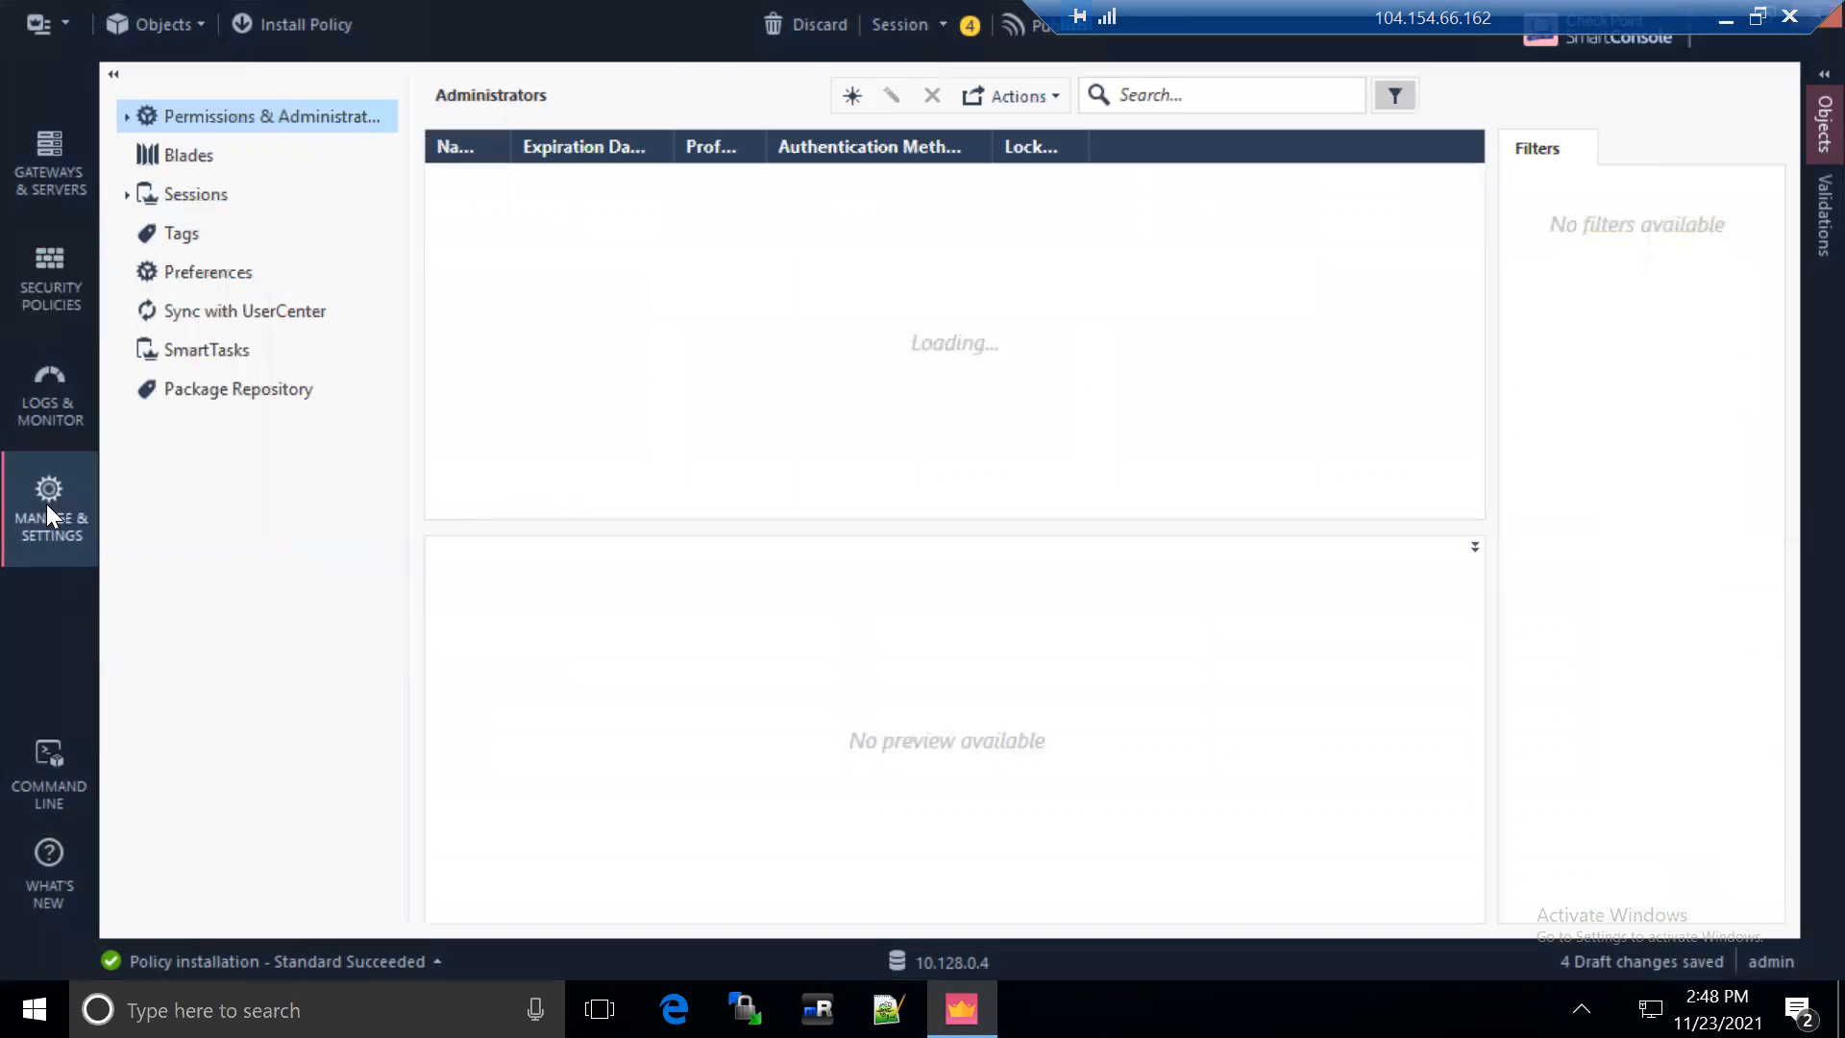
{"action": "left_click", "coordinate": [199, 196]}
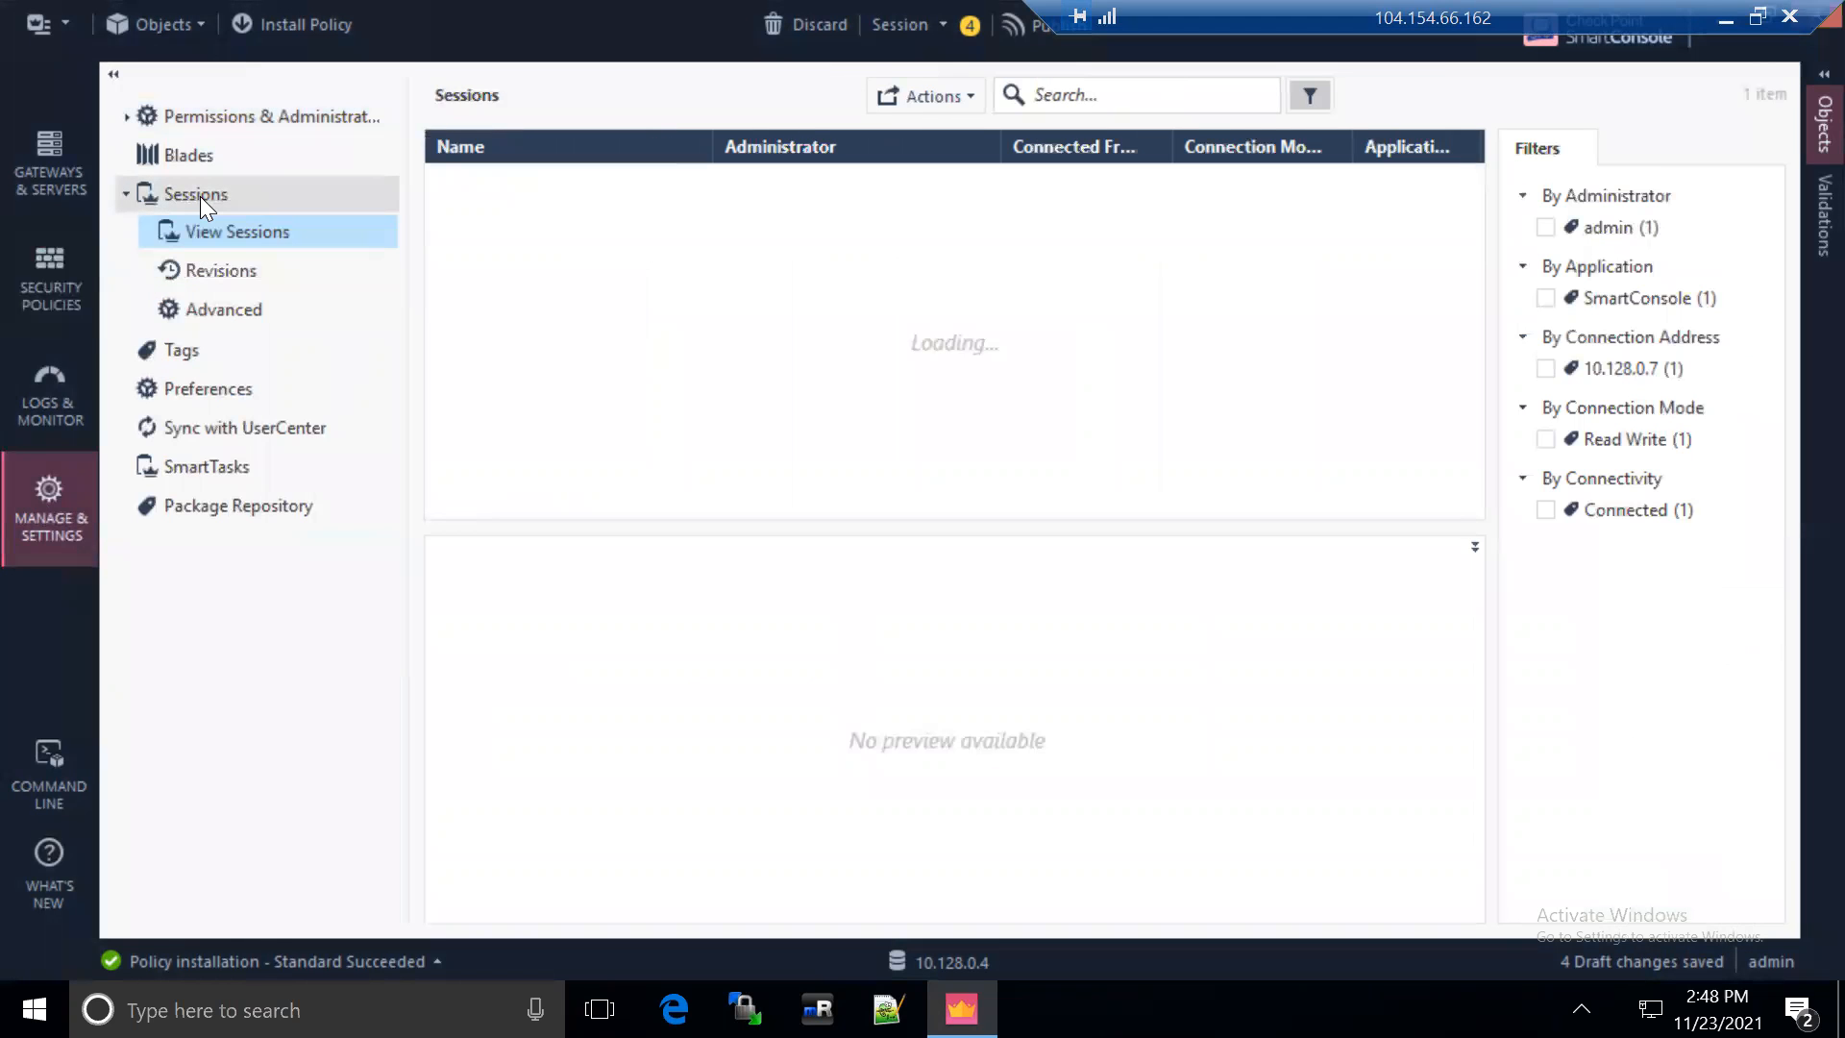
{"action": "left_click", "coordinate": [209, 273]}
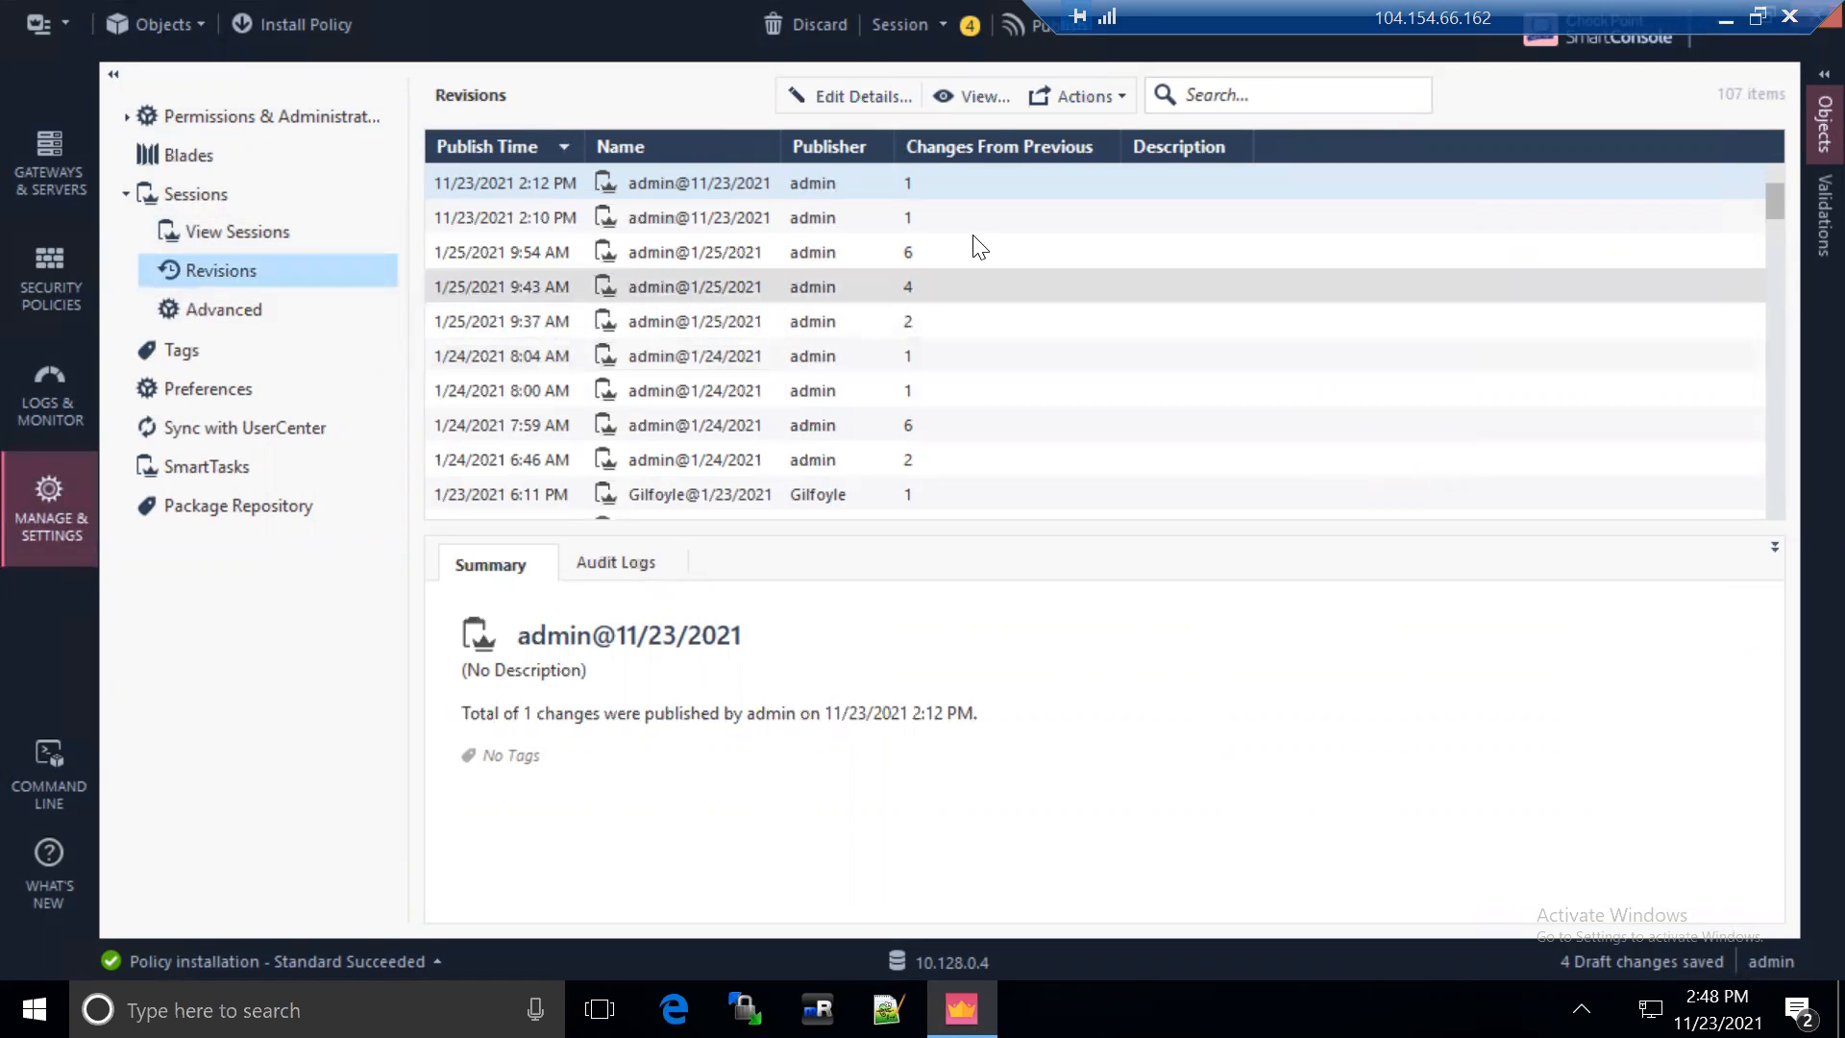
{"action": "double_click", "coordinate": [928, 252]}
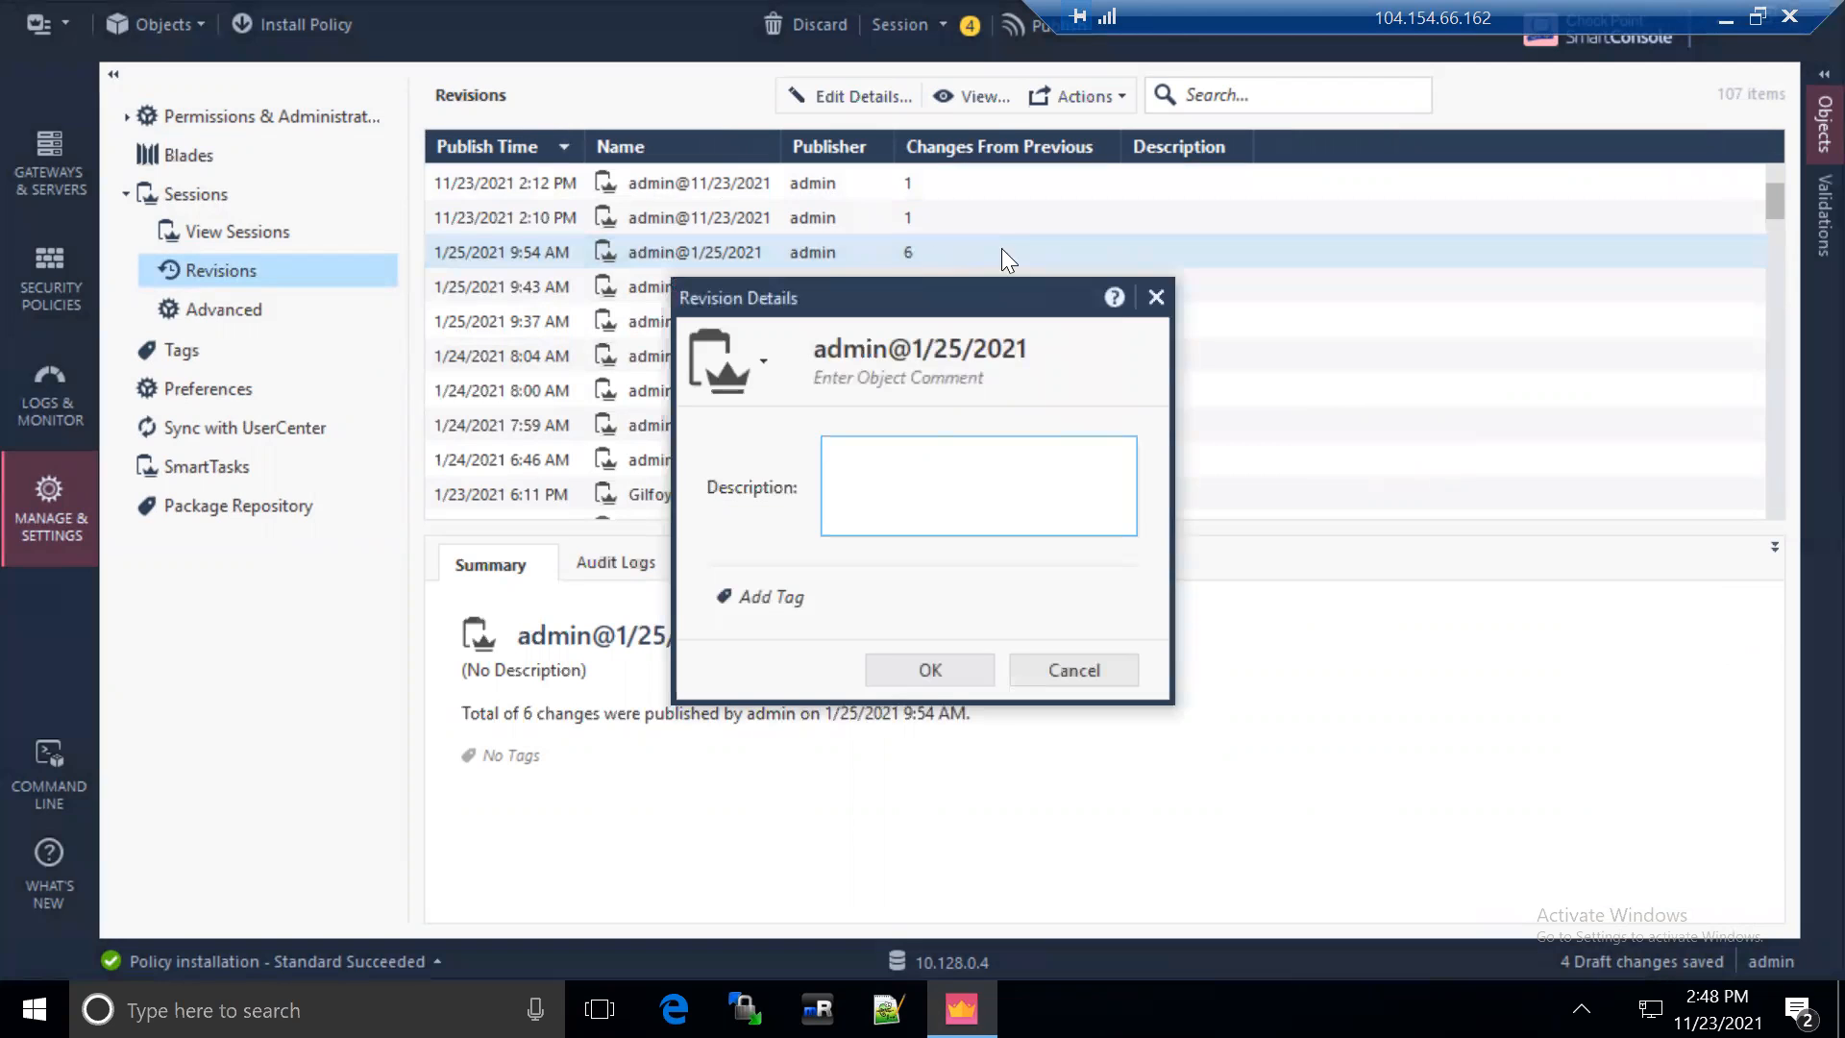
{"action": "left_click", "coordinate": [1157, 298]}
Compare the revisions' audit logs and widen the Changes column to read the rule modification in the 11/23/2021 2:10 PM revision
{"action": "left_click", "coordinate": [621, 563]}
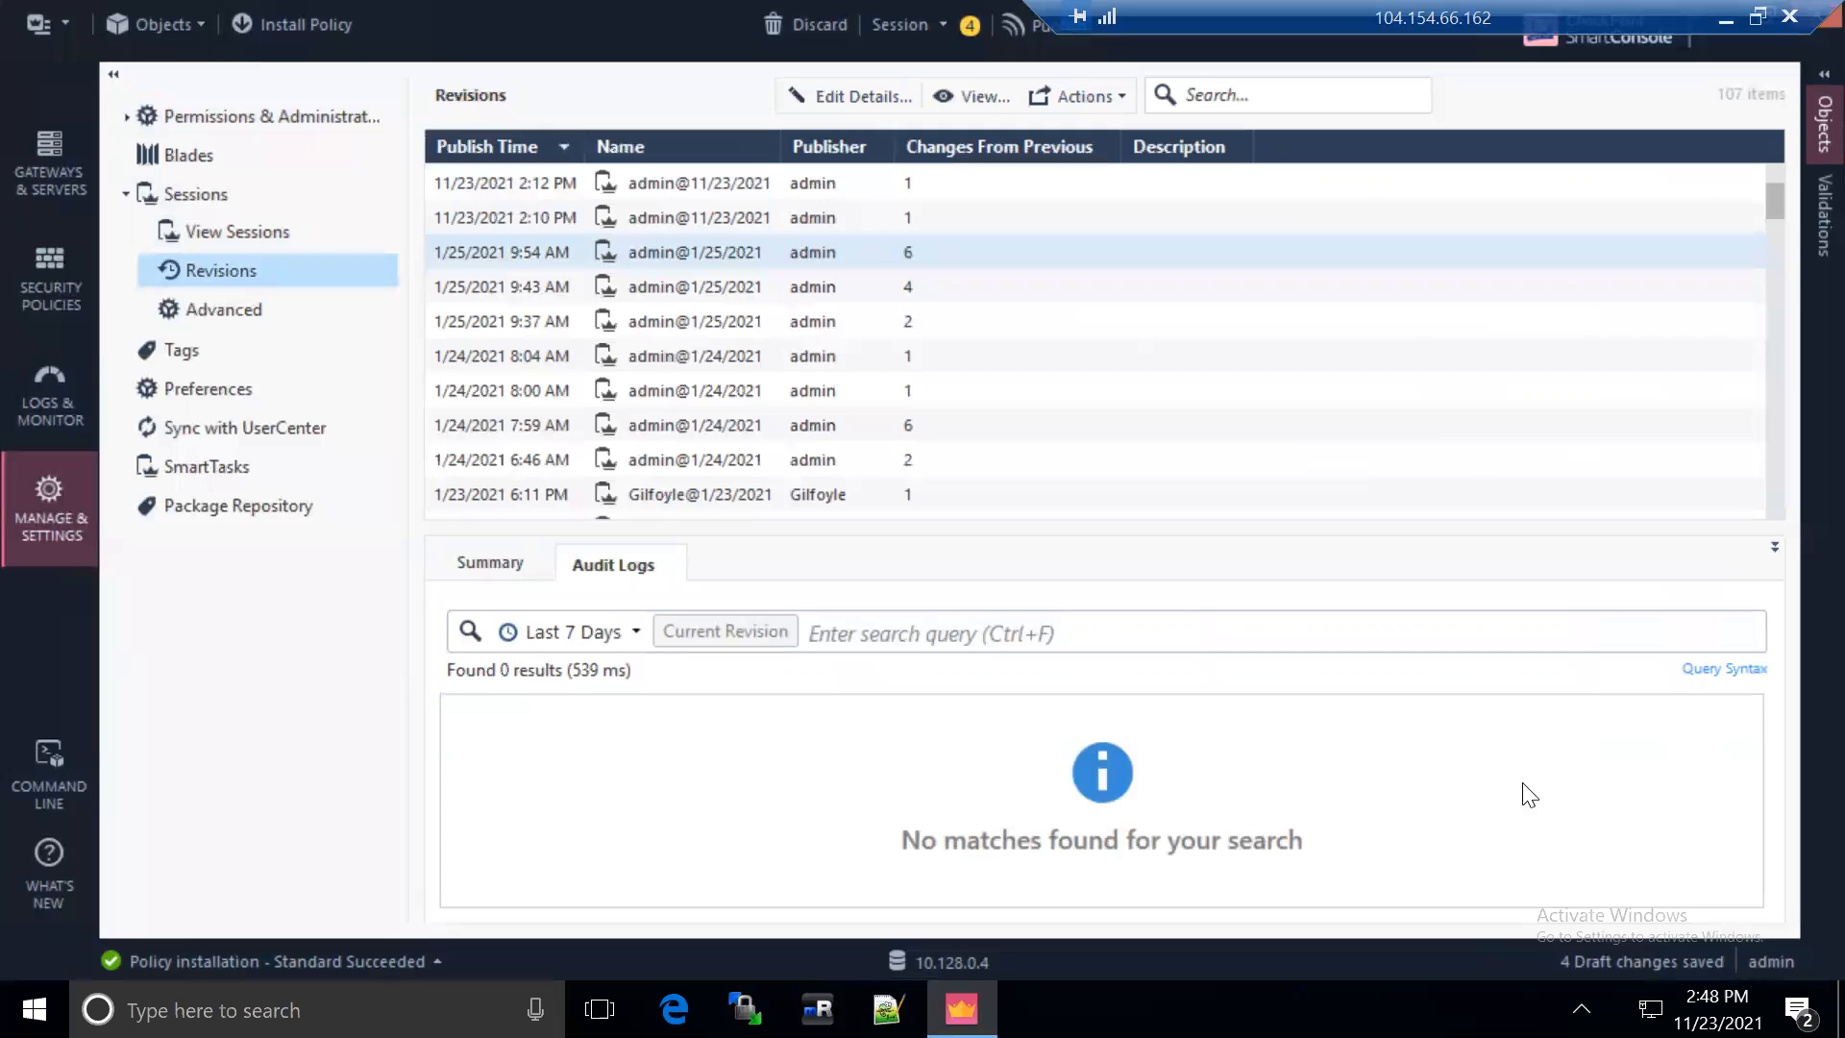
{"action": "left_click", "coordinate": [780, 285]}
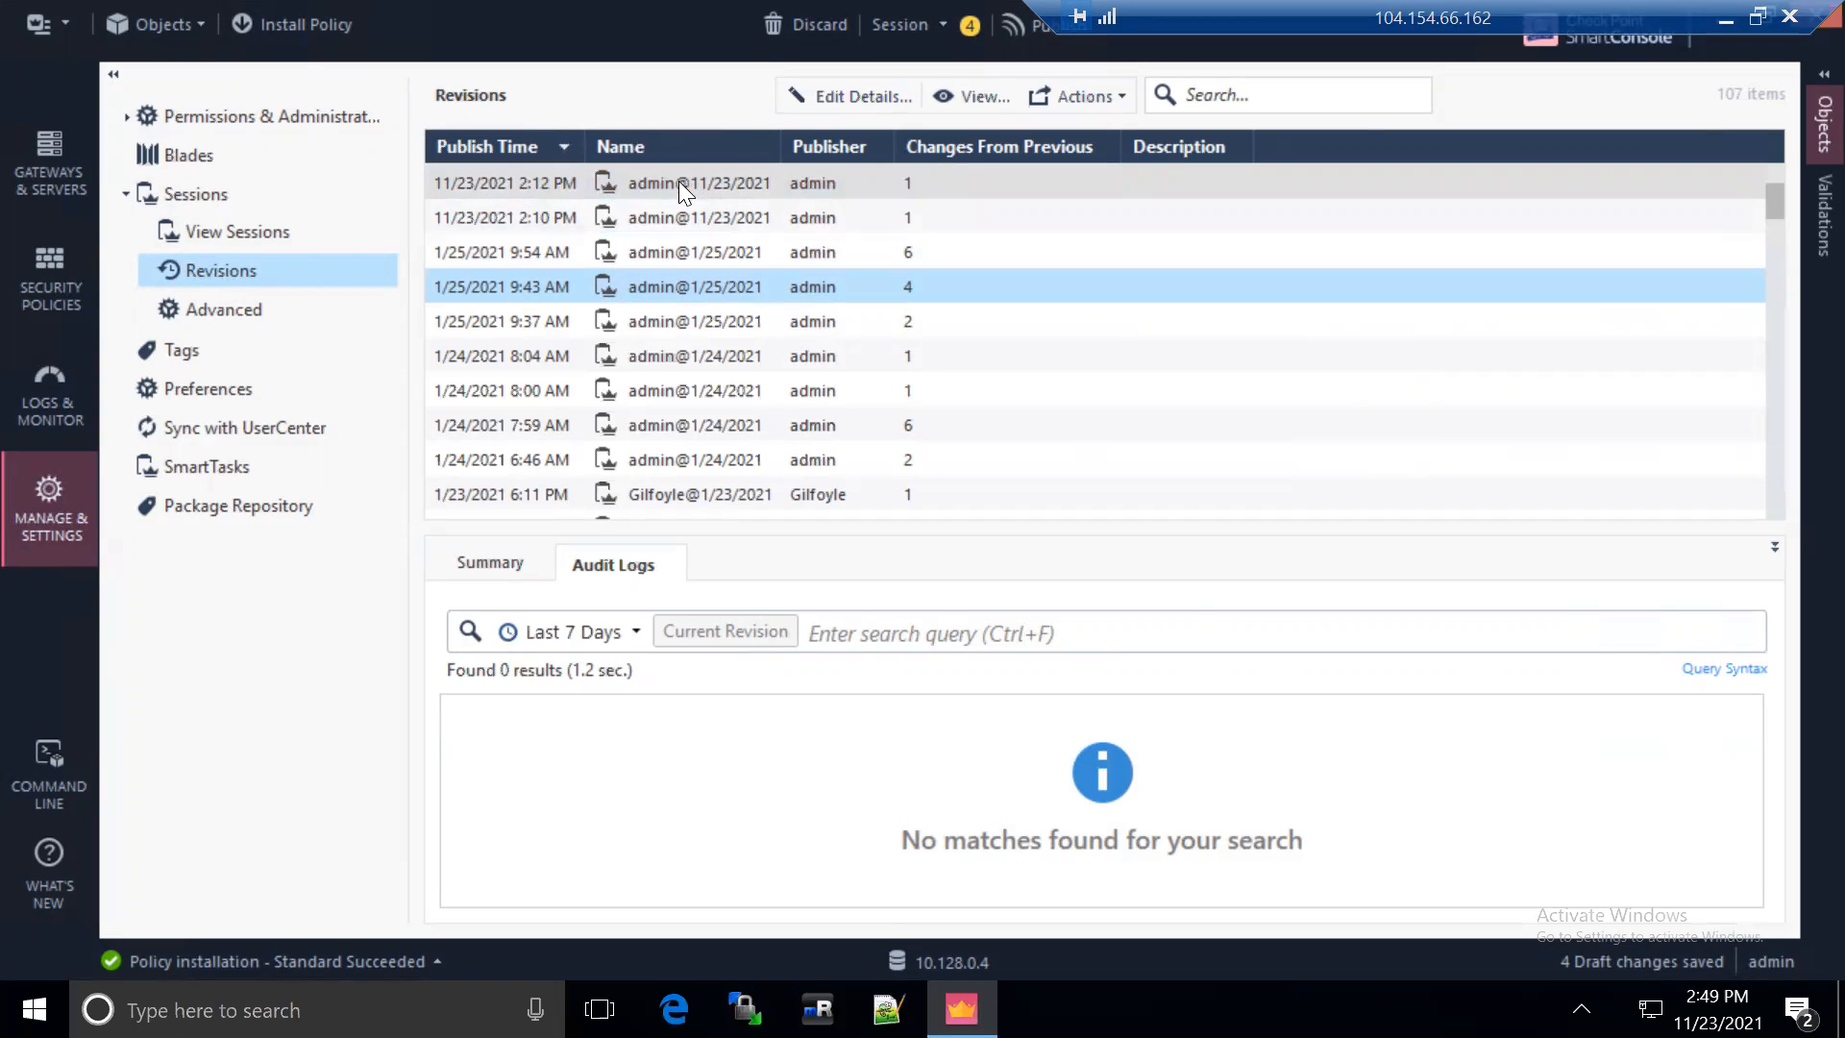
{"action": "left_click", "coordinate": [675, 218]}
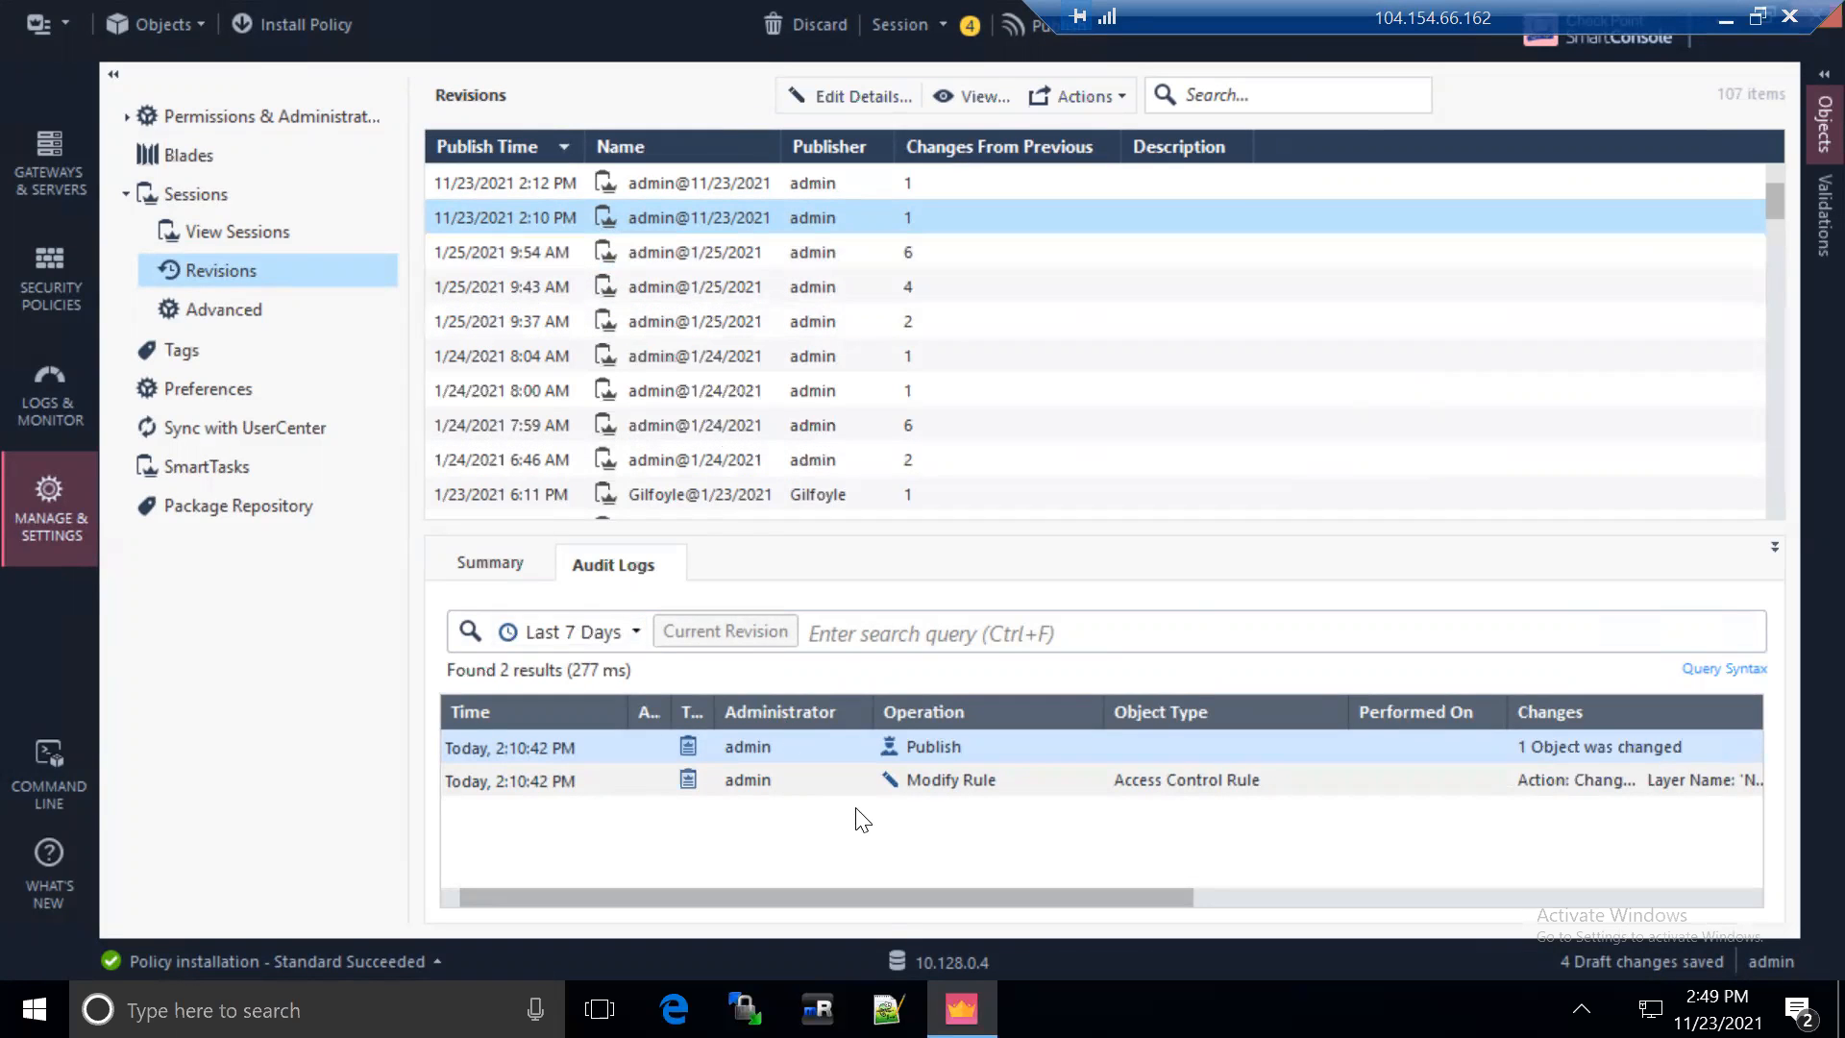
{"action": "left_click_drag", "start_coordinate": [988, 903], "coordinate": [1283, 930]}
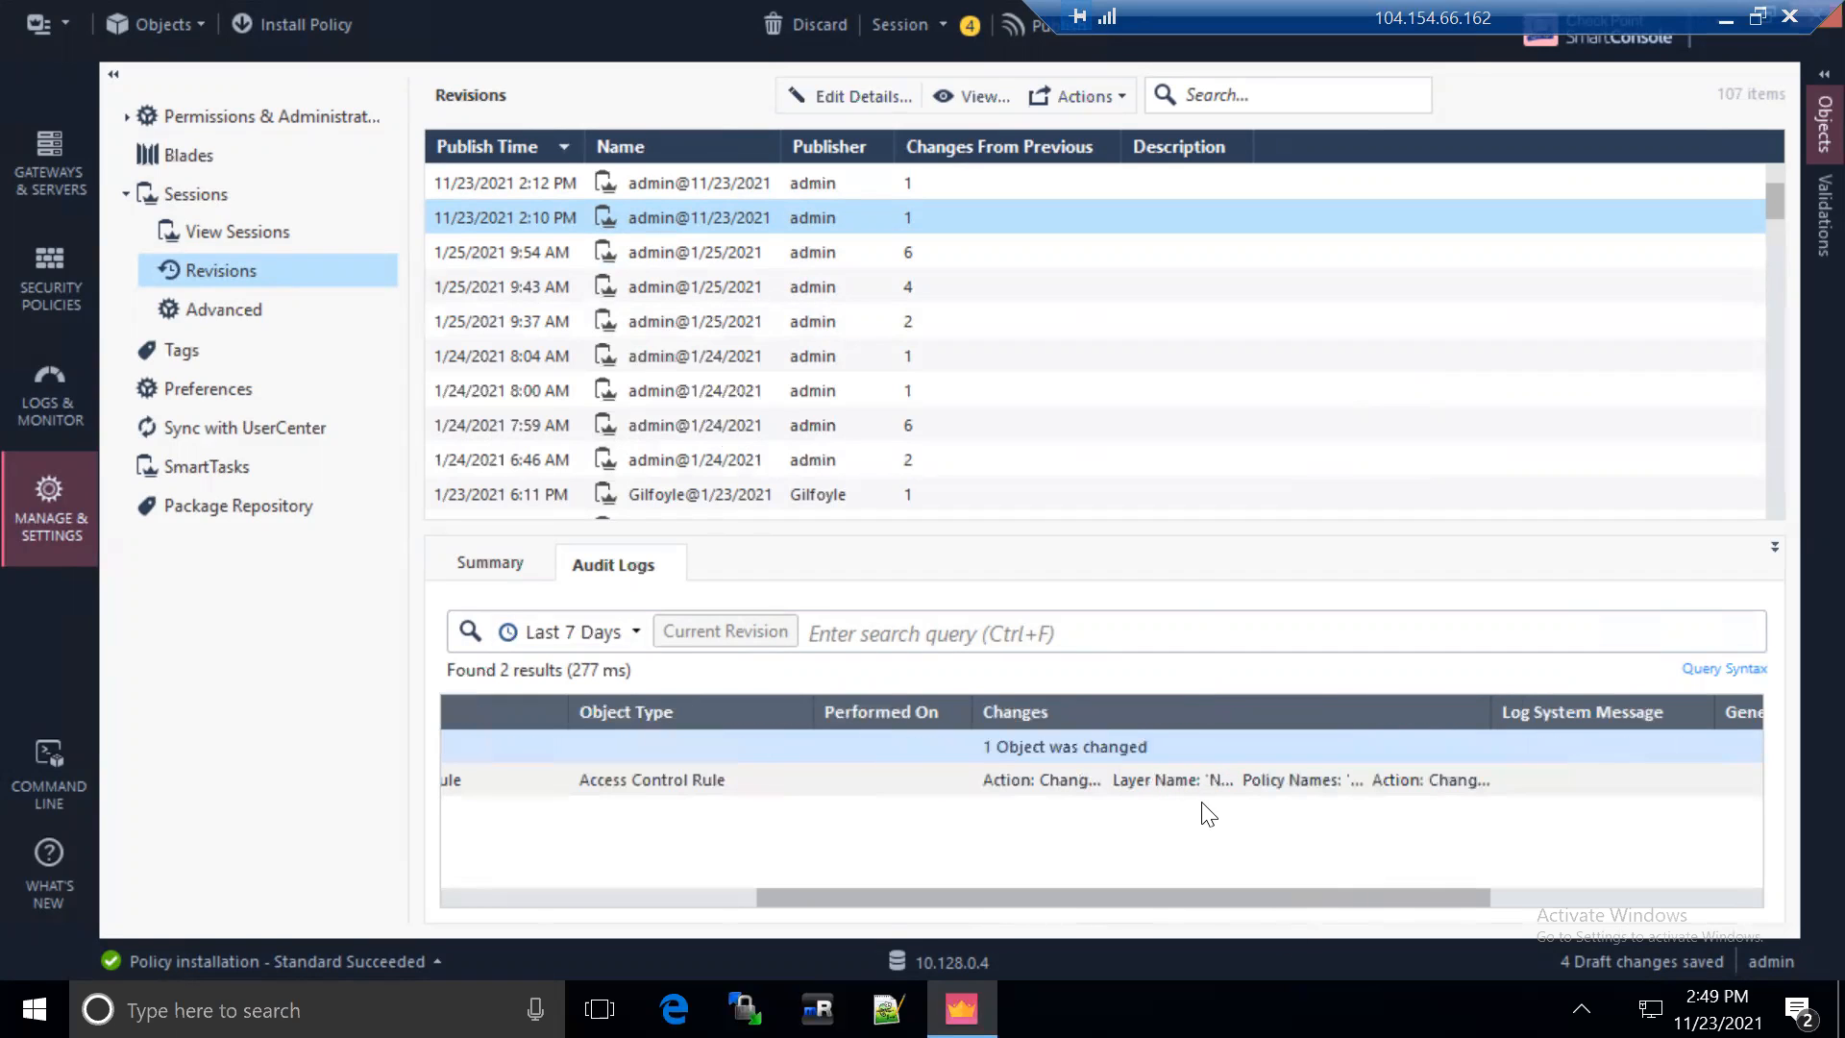
{"action": "left_click", "coordinate": [1181, 780]}
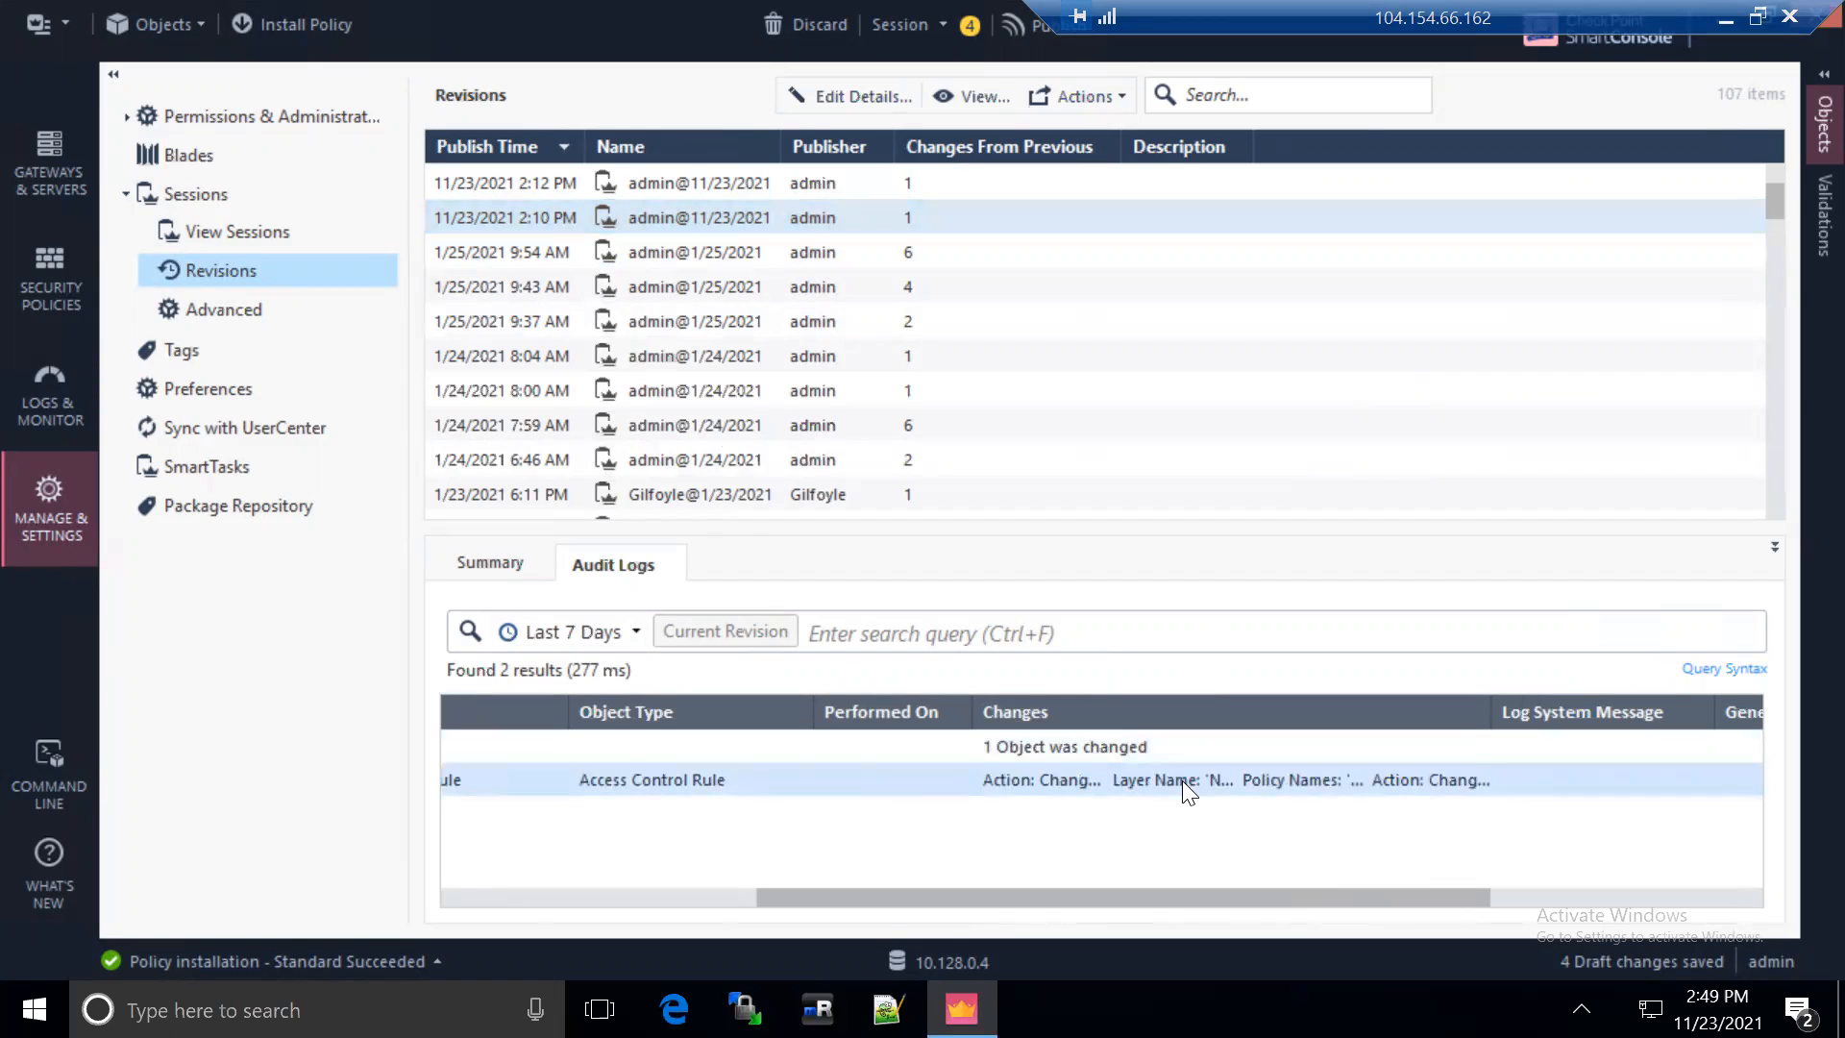
{"action": "left_click_drag", "start_coordinate": [1482, 707], "coordinate": [1758, 711]}
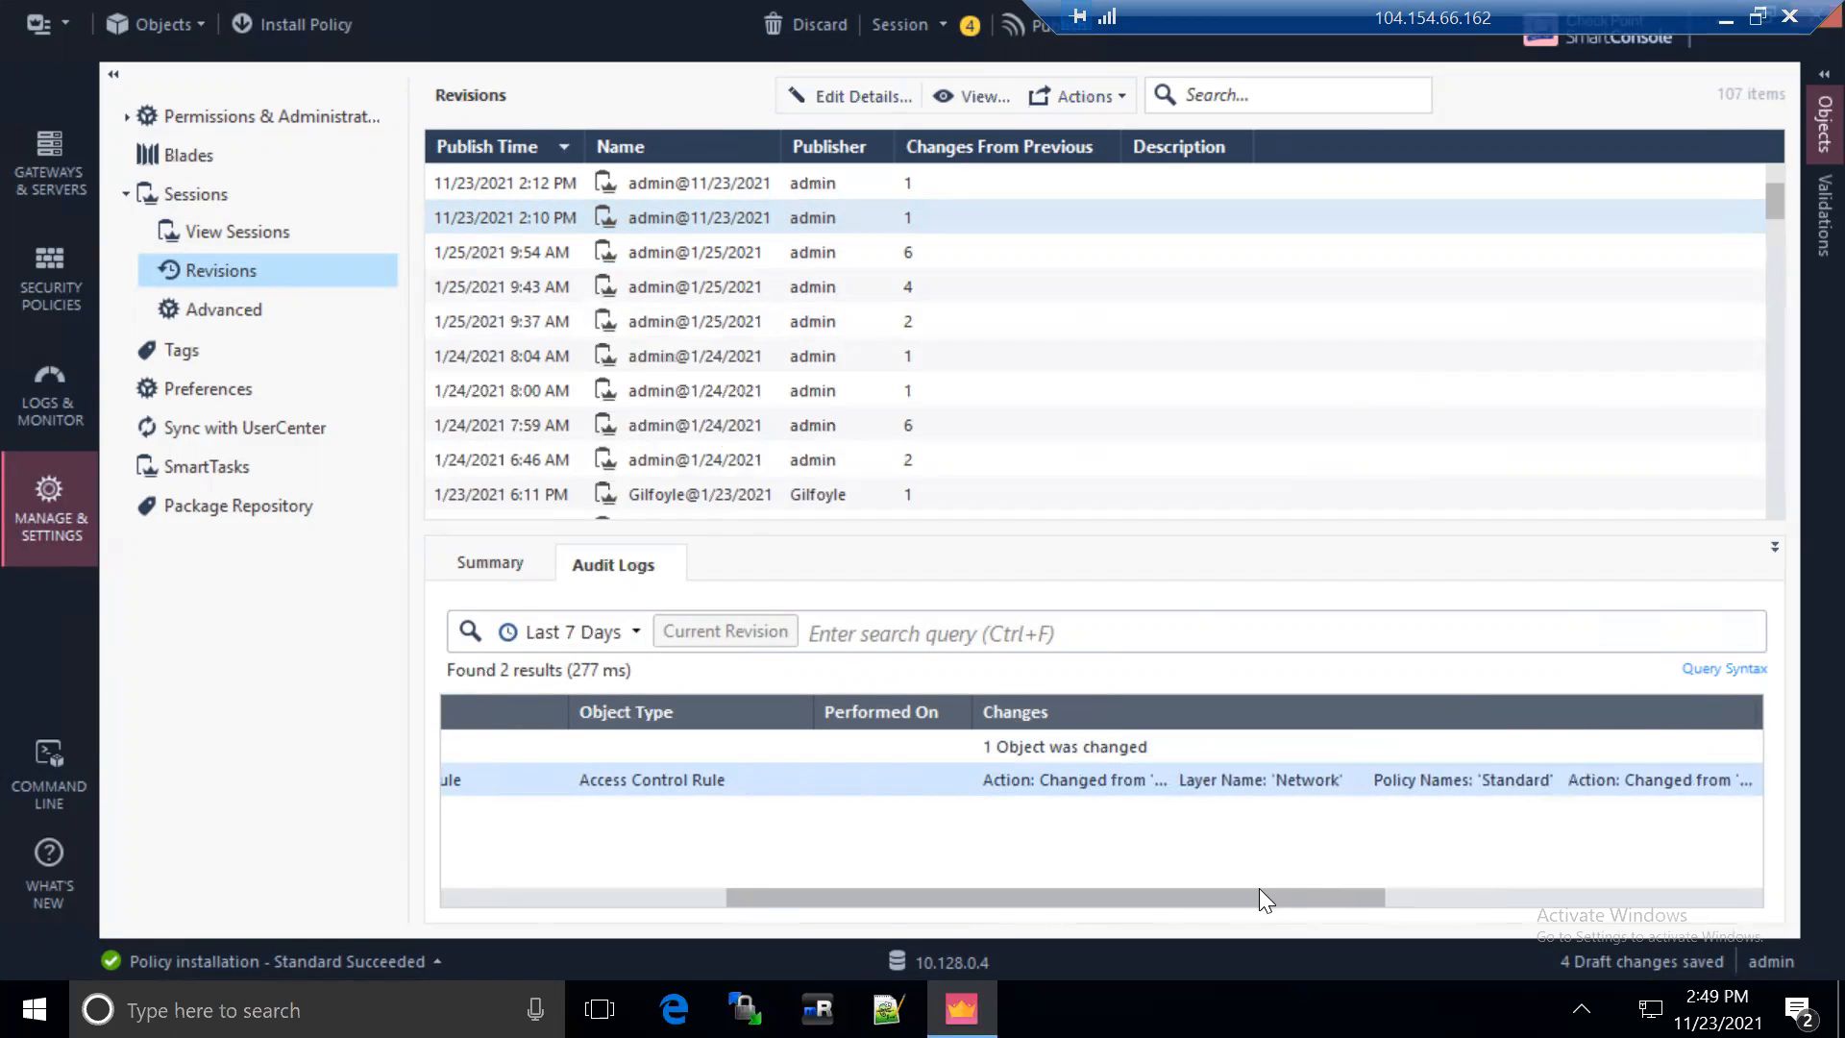
Widen the audit log's Changes column further to read the full action change, and return to the log's first columns
{"action": "left_click_drag", "start_coordinate": [1262, 898], "coordinate": [1510, 935]}
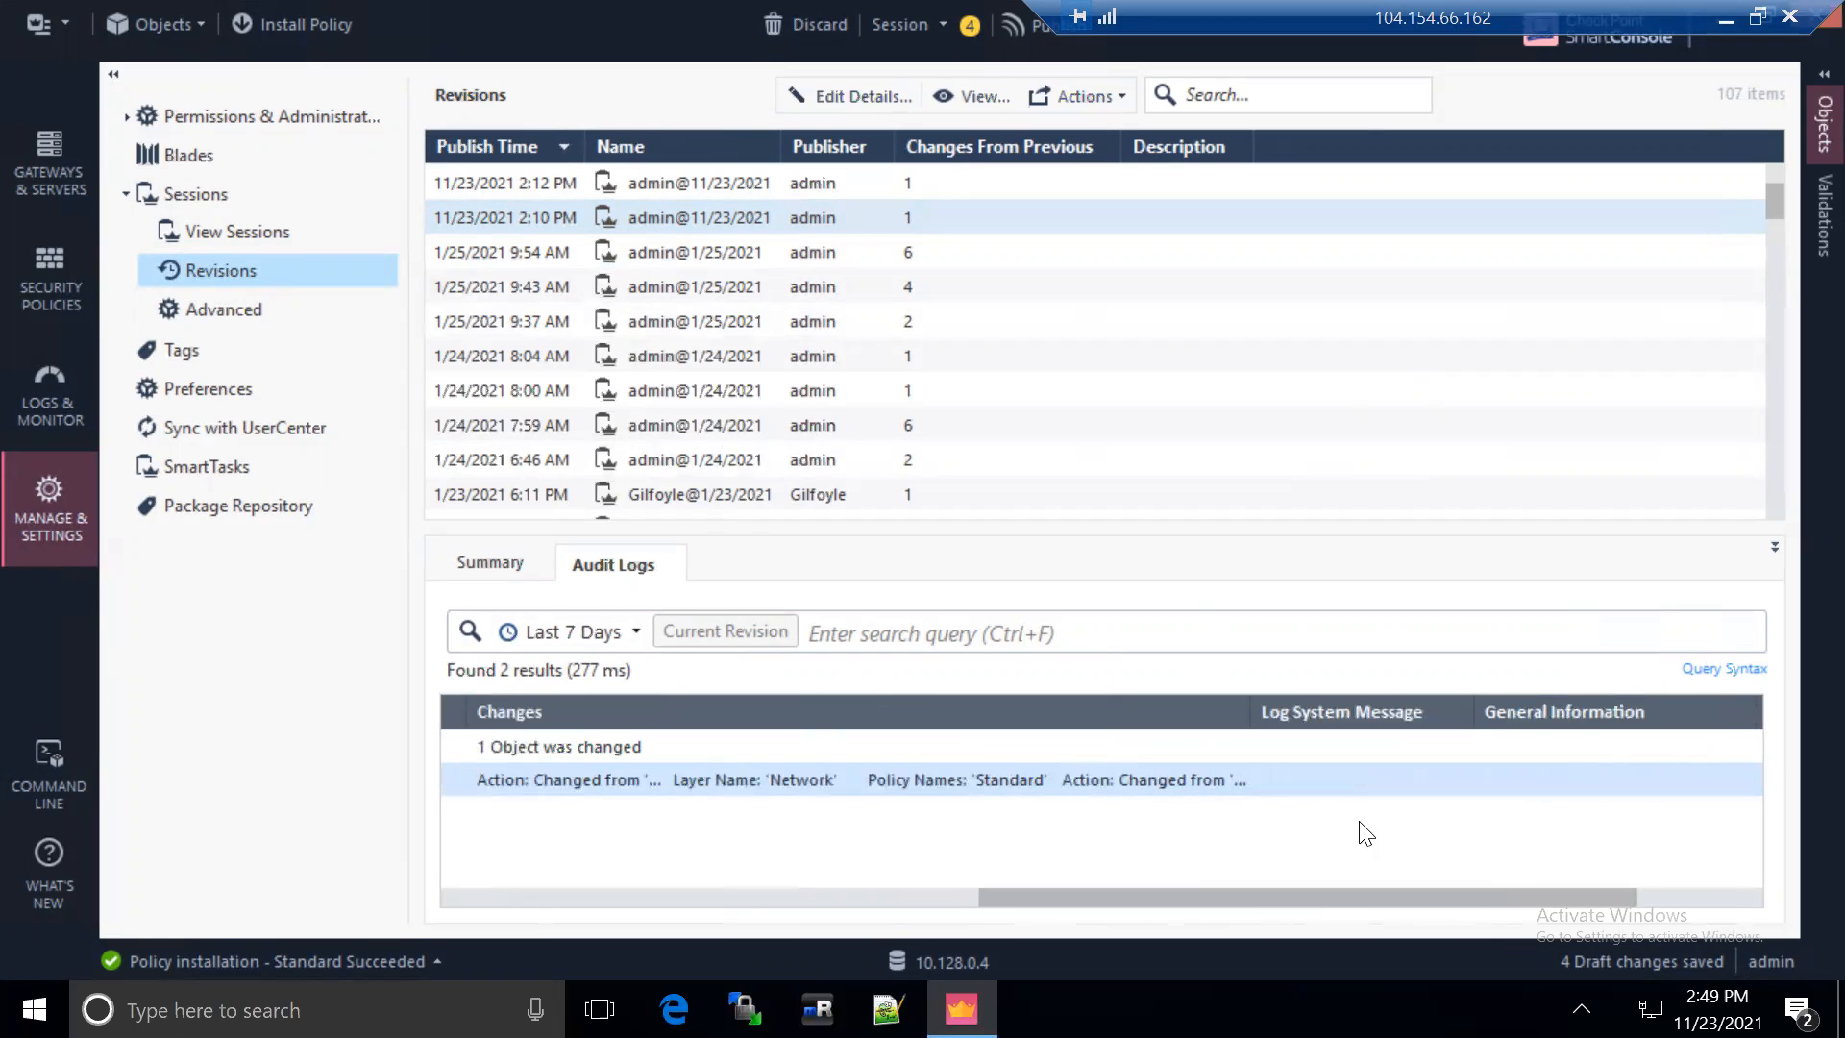
{"action": "left_click_drag", "start_coordinate": [1249, 712], "coordinate": [1715, 711]}
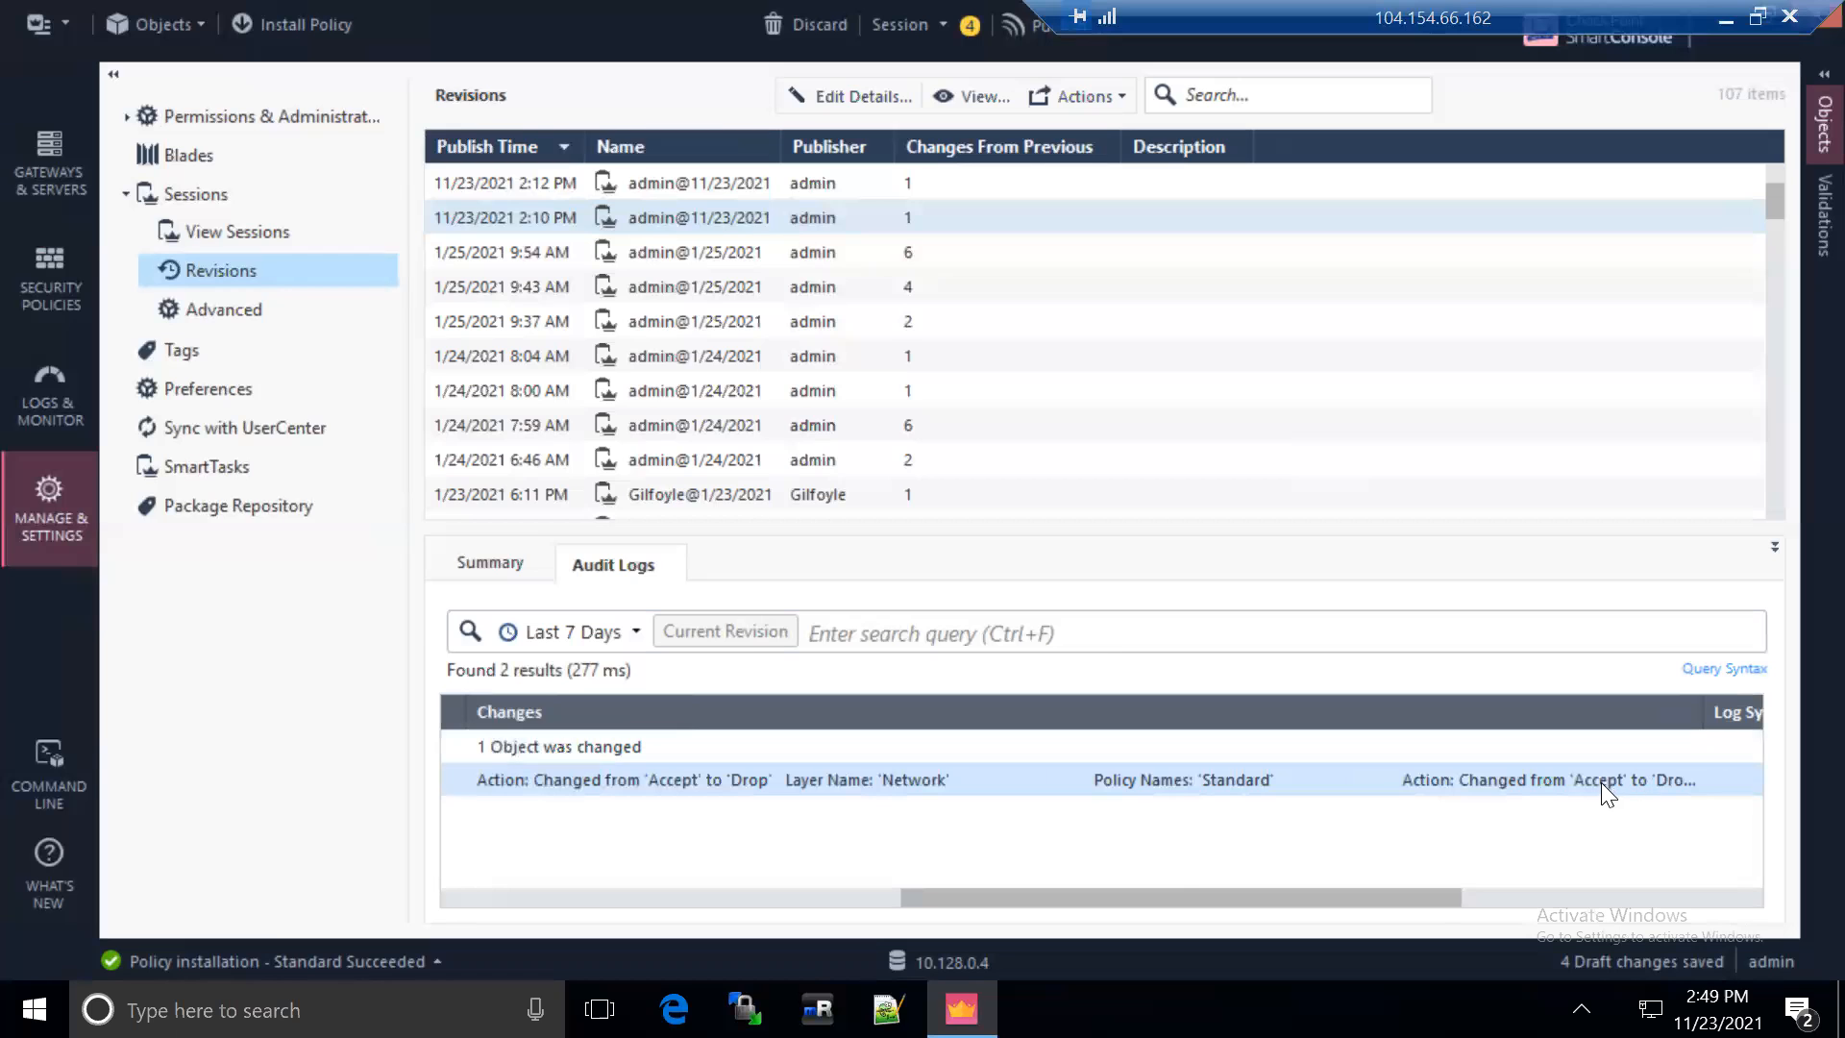
{"action": "left_click_drag", "start_coordinate": [1386, 895], "coordinate": [941, 897]}
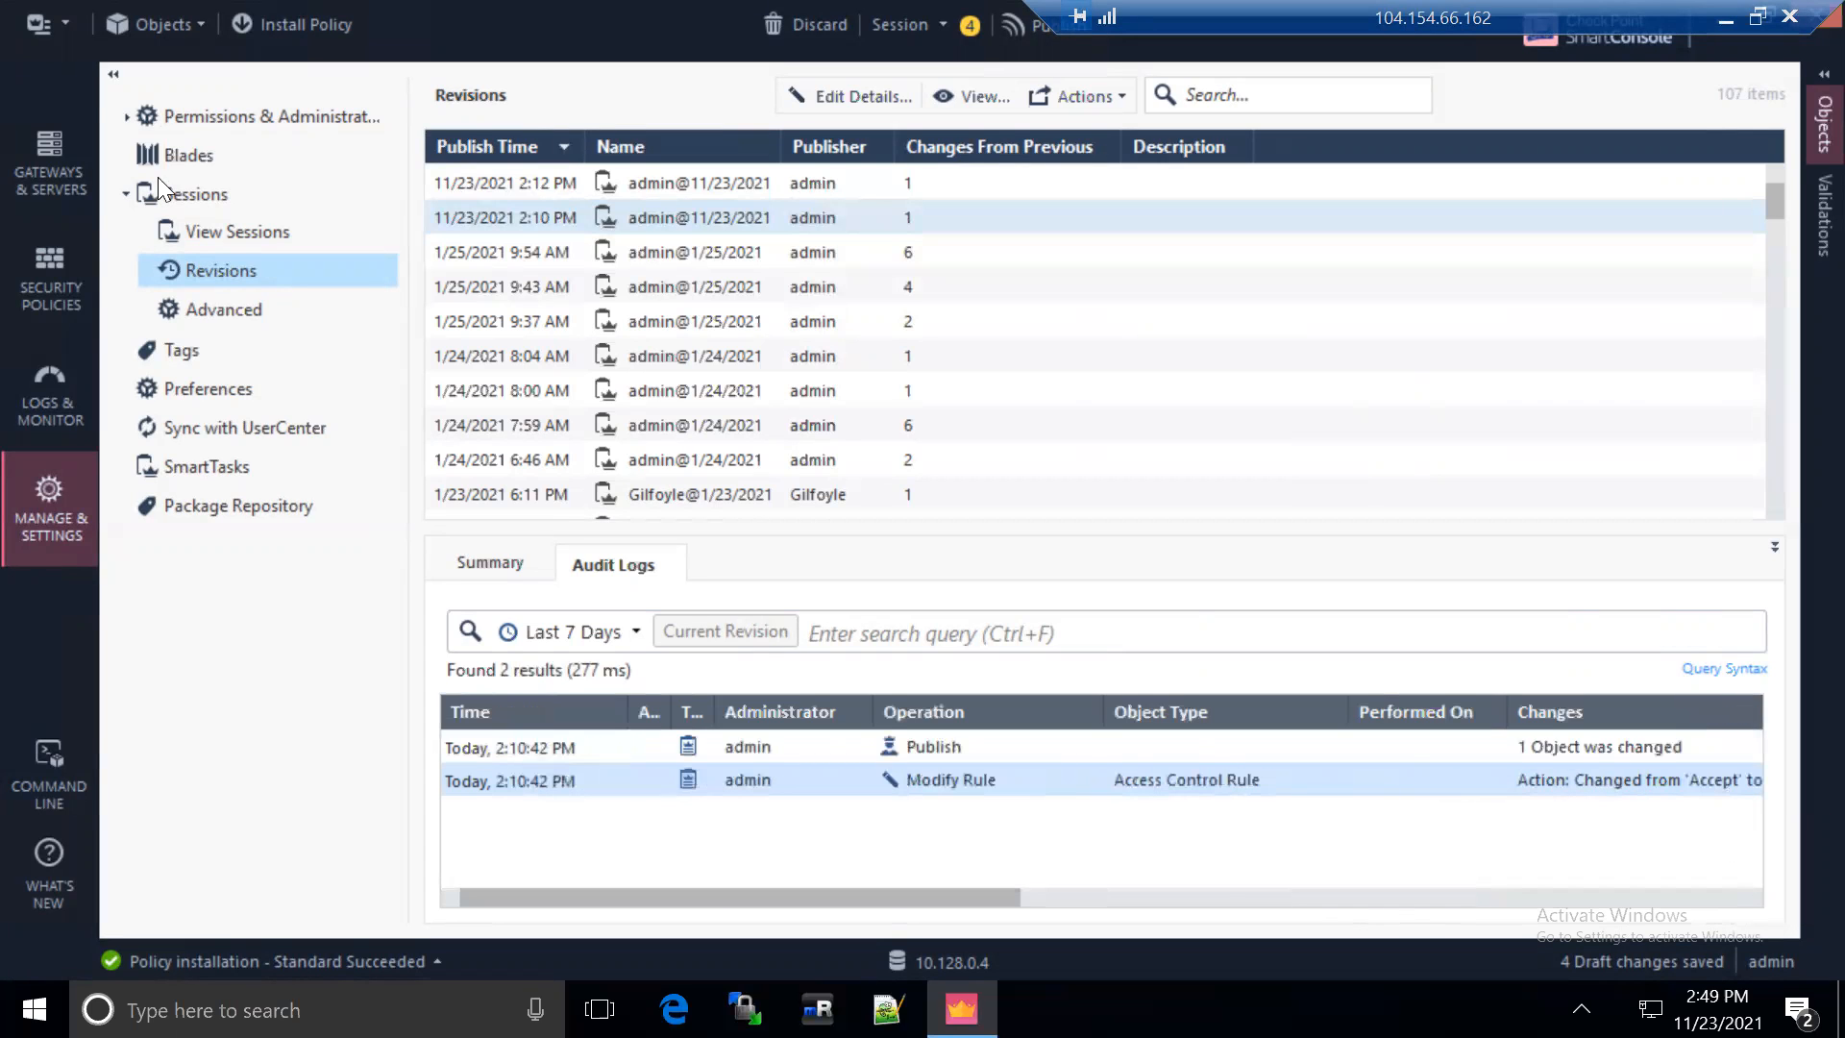
Publish the draft changes and install the Standard policy's Access Control and Threat Prevention on both security gateways
{"action": "left_click", "coordinate": [31, 186]}
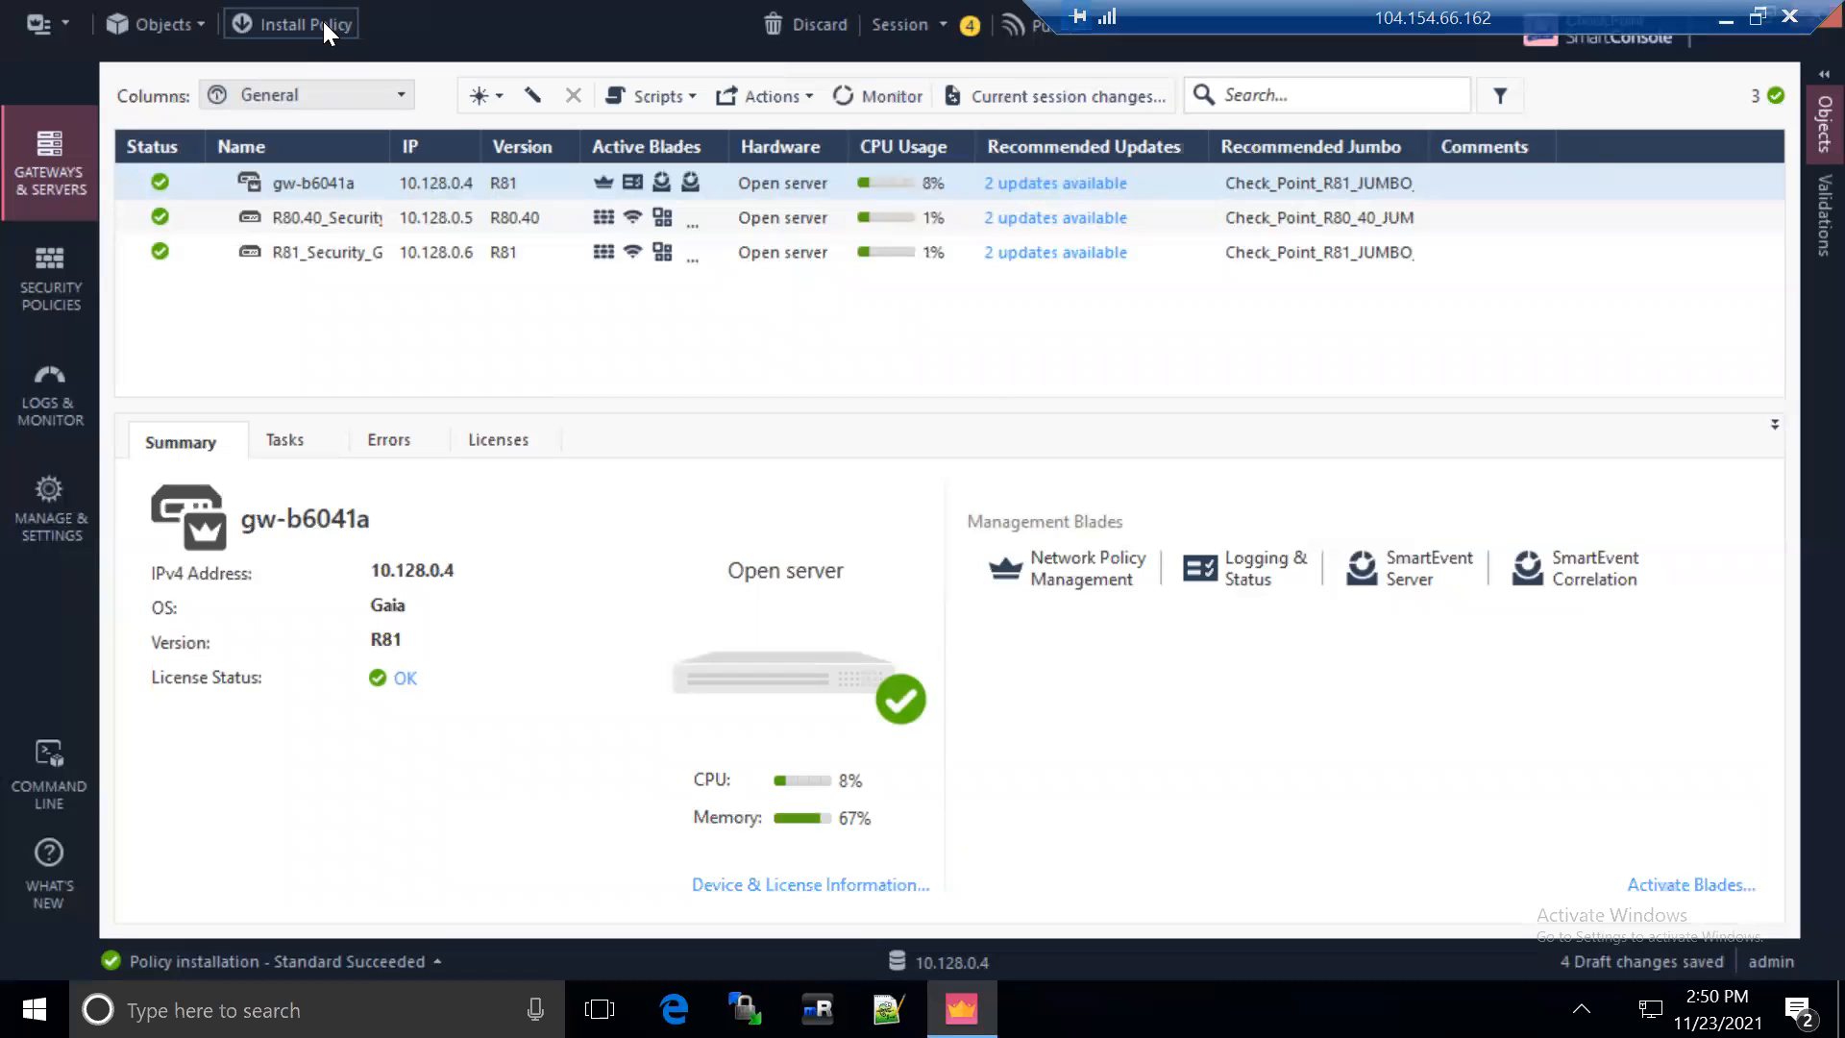
{"action": "left_click", "coordinate": [323, 21]}
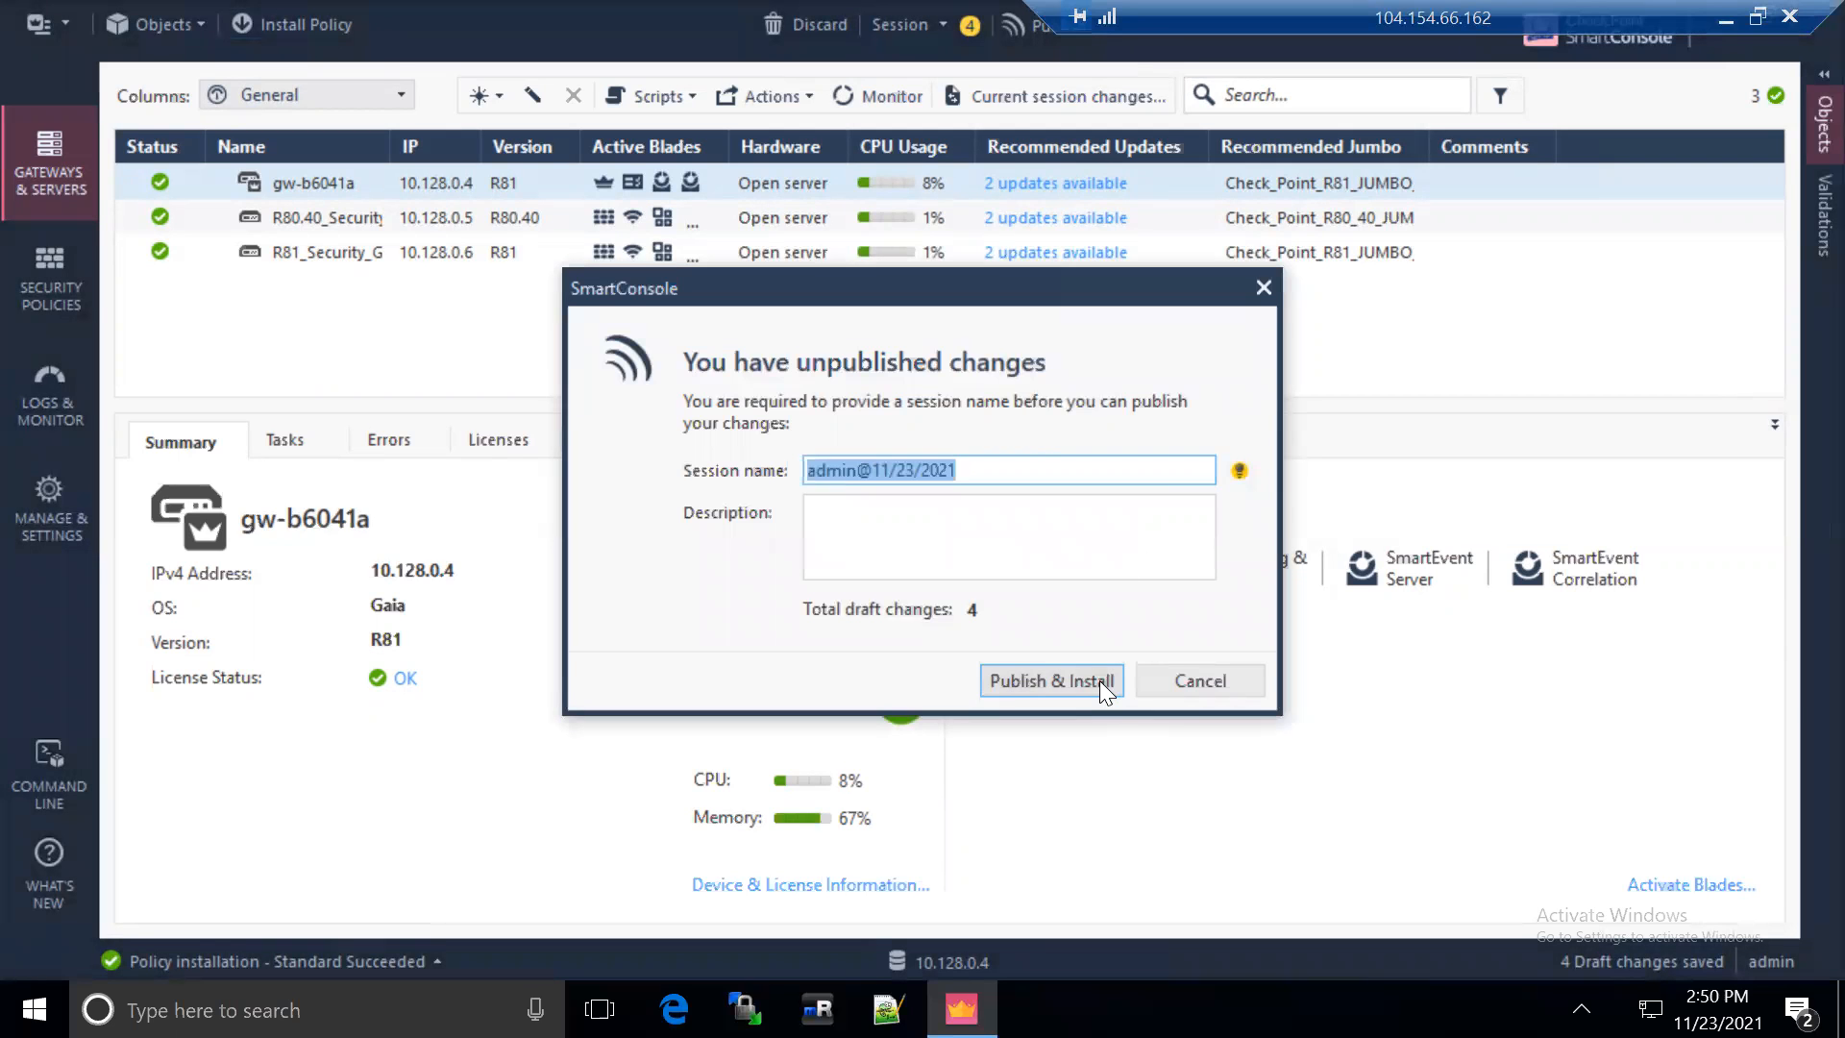
{"action": "left_click", "coordinate": [1099, 680]}
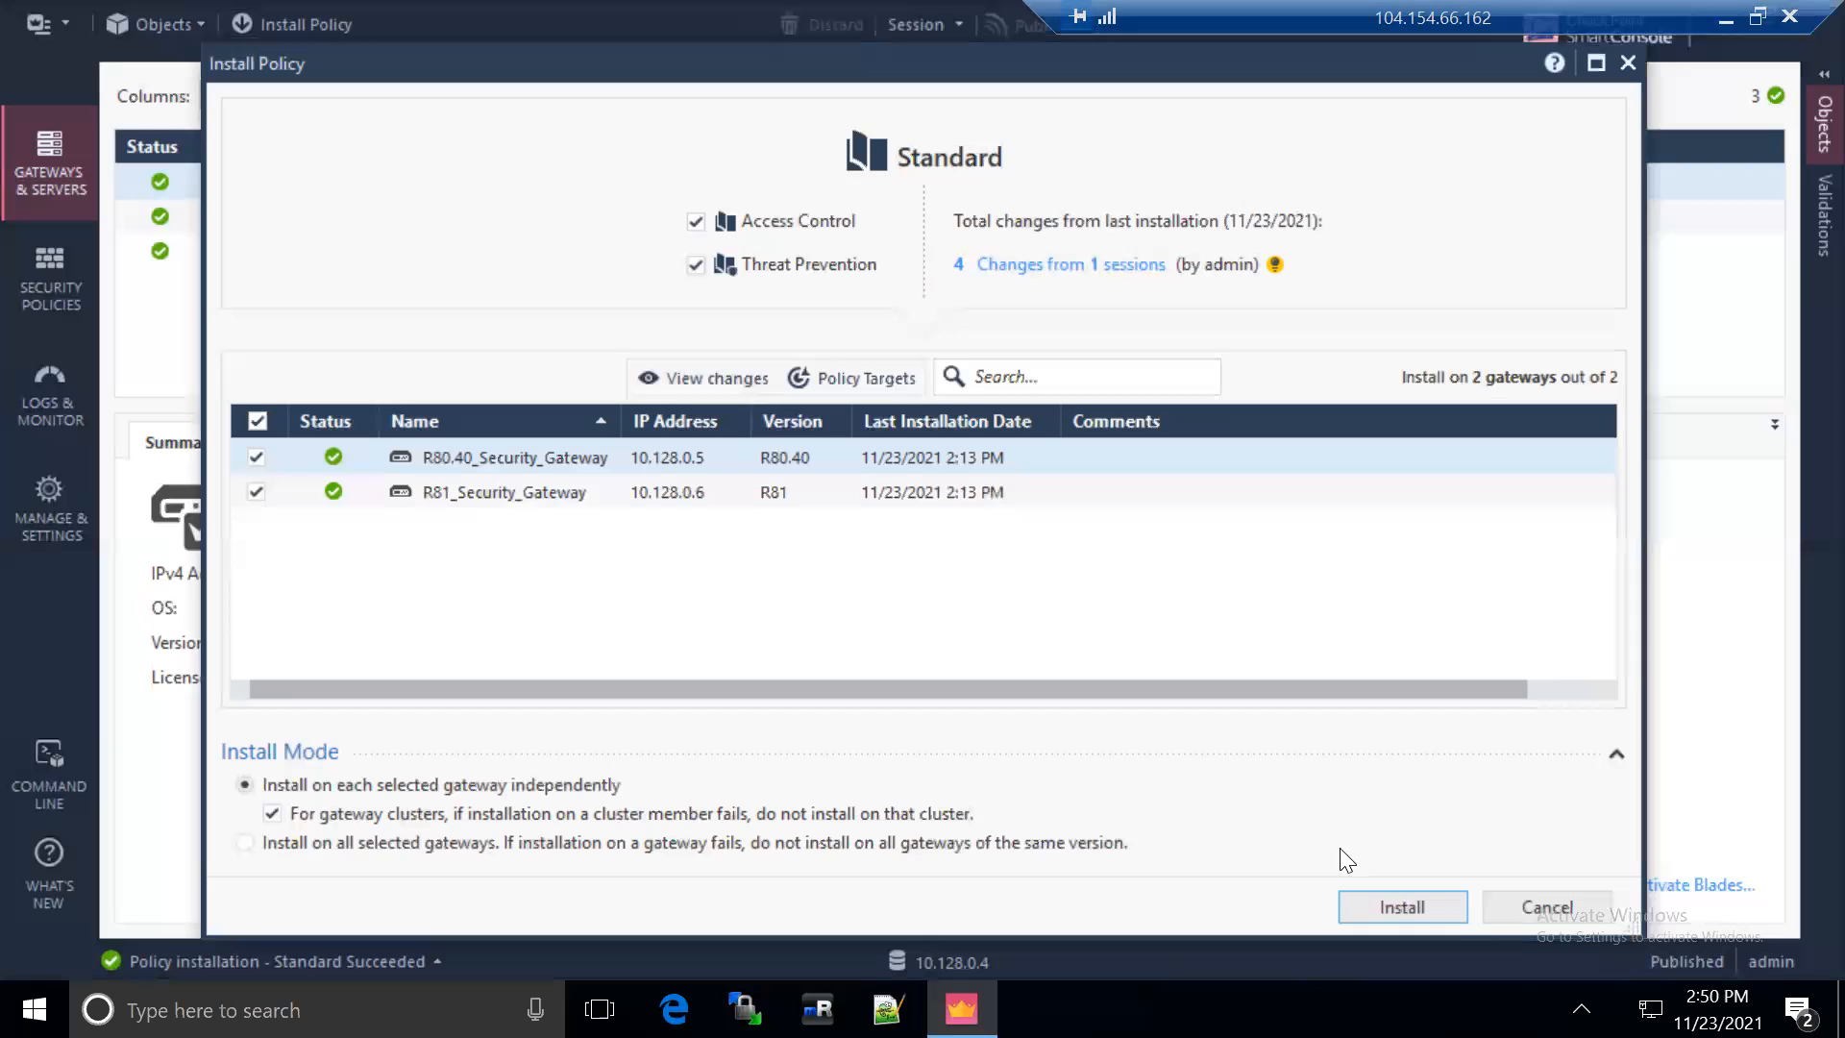
{"action": "left_click", "coordinate": [1383, 905]}
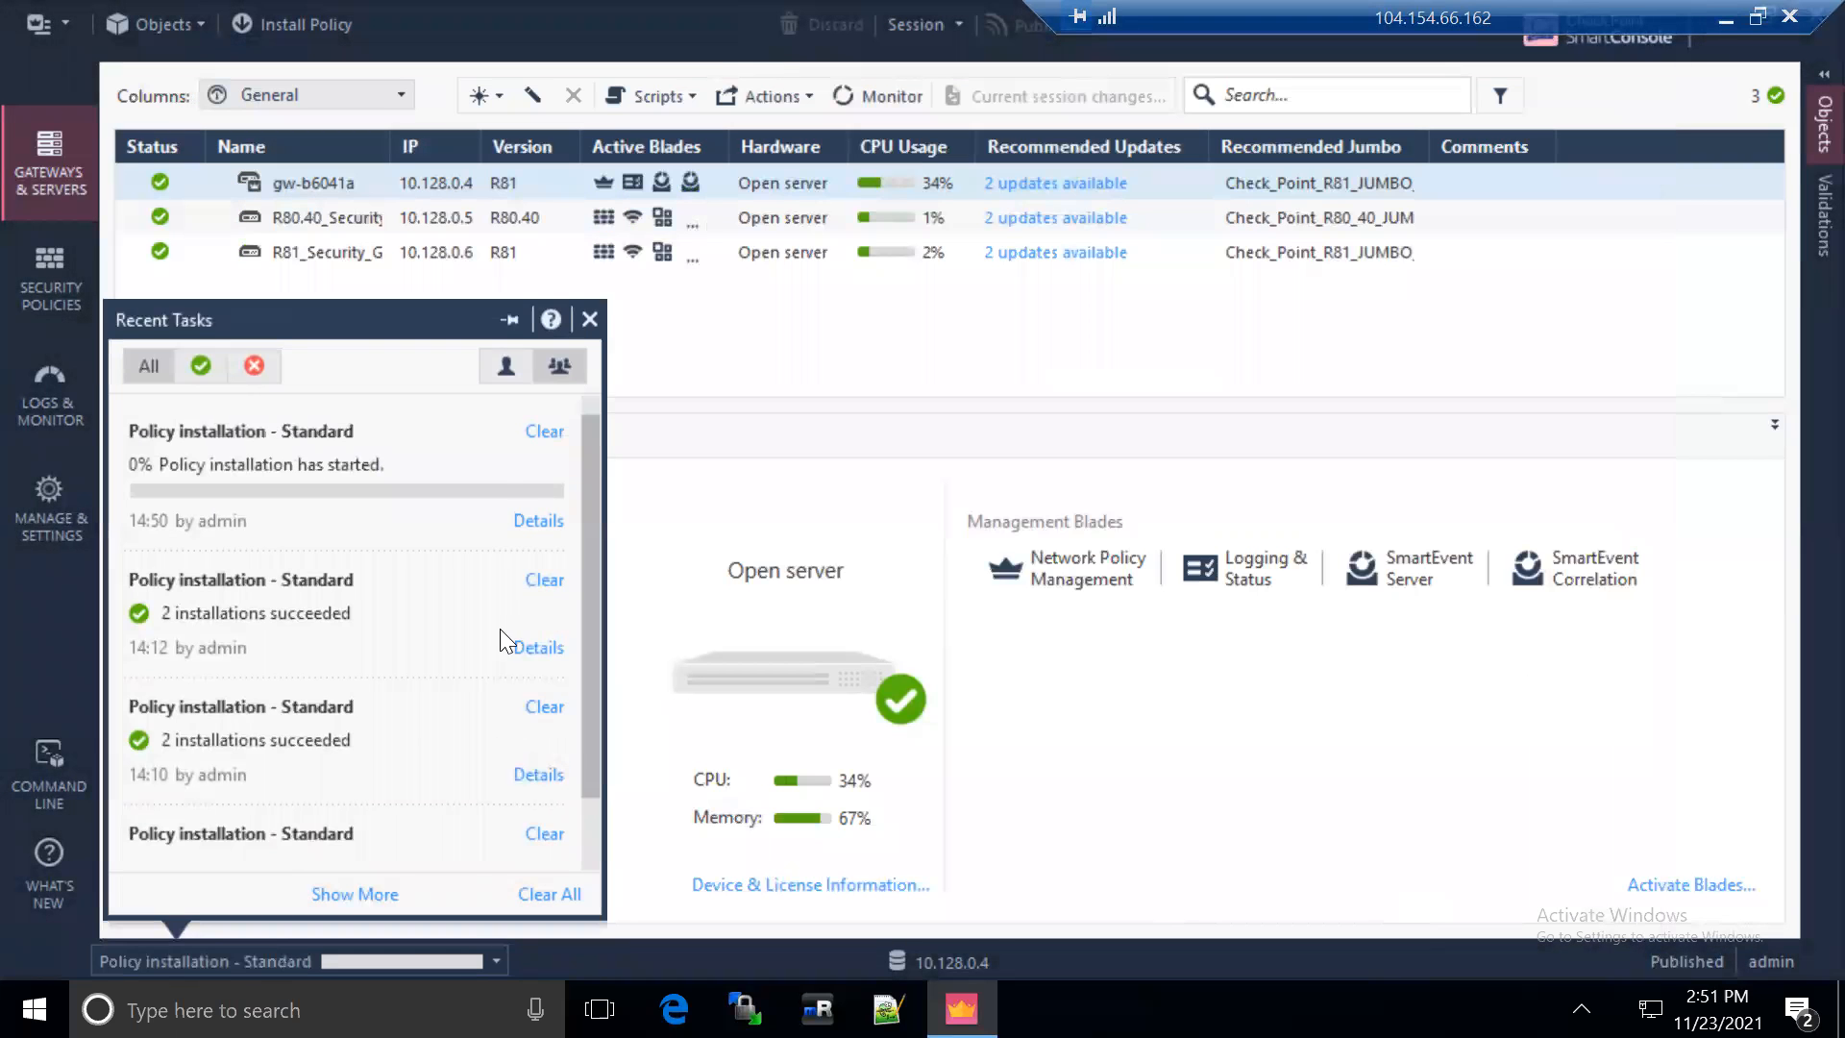
Examine the installation type and progress of the running Standard policy installation for each gateway, and close the details
{"action": "left_click", "coordinate": [535, 522]}
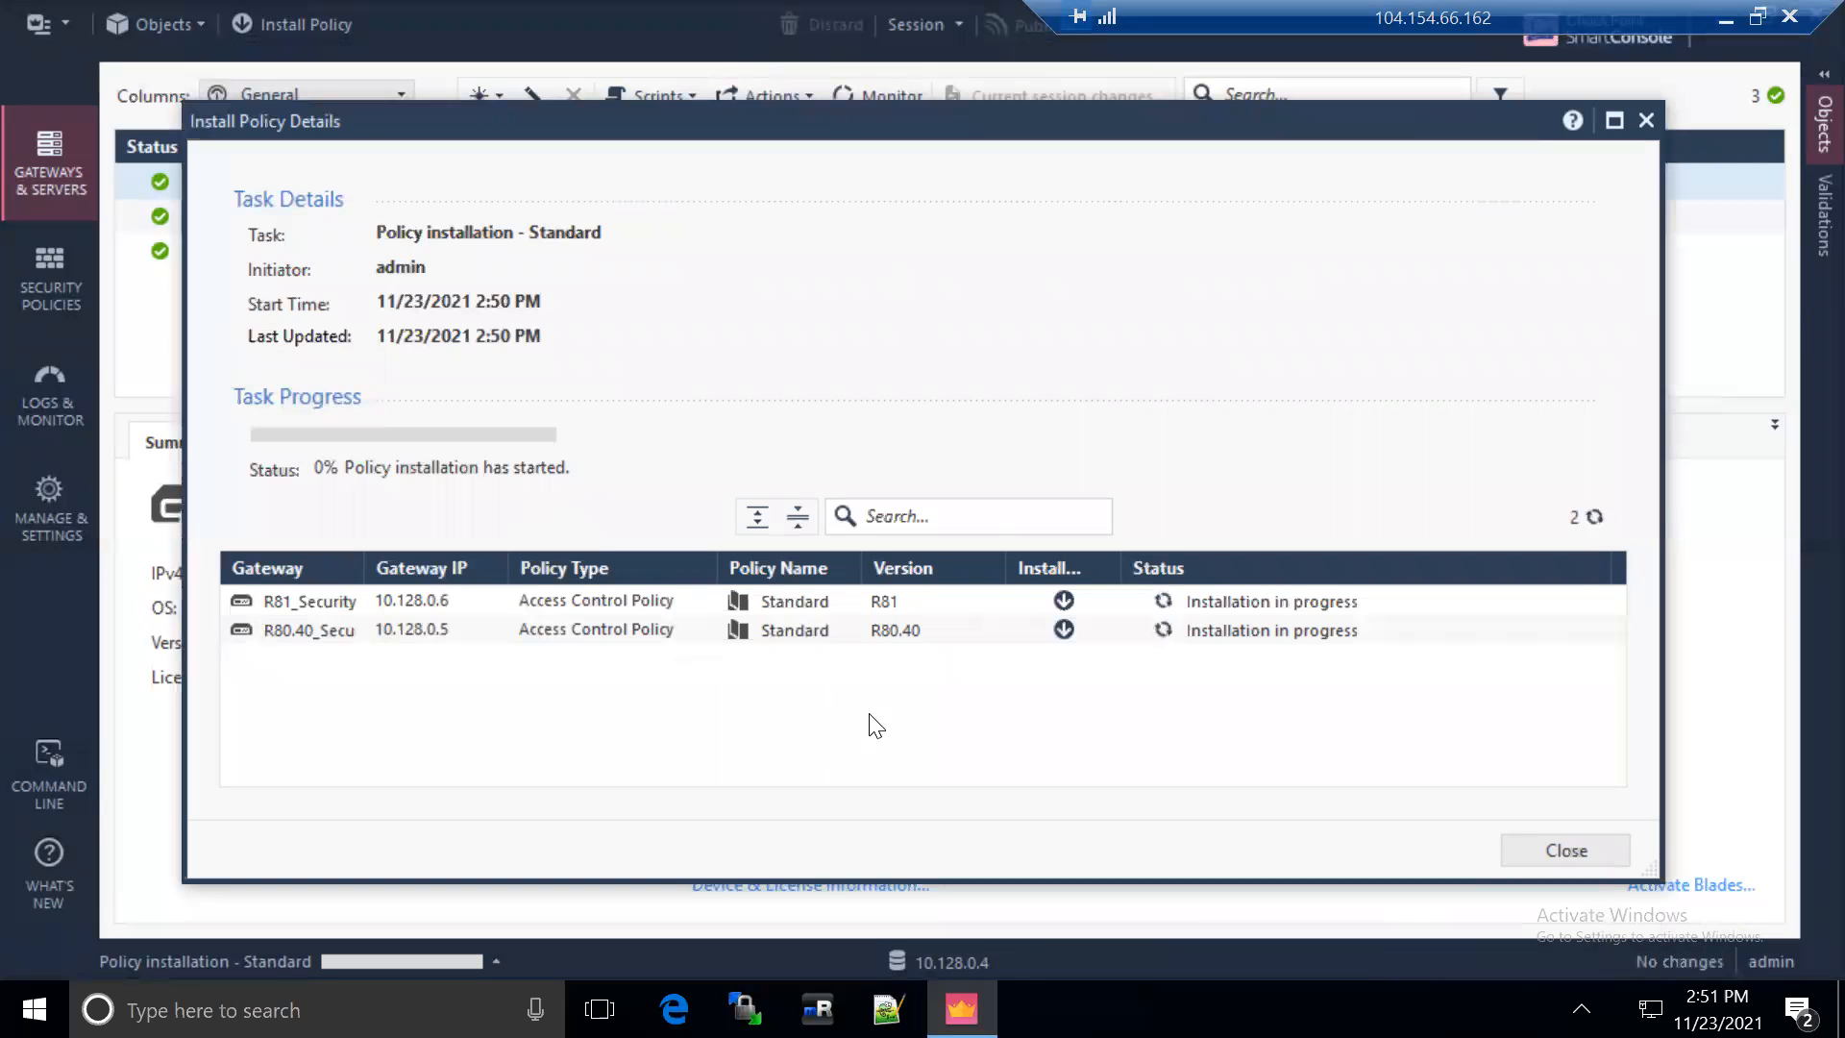
{"action": "mouse_move", "coordinate": [1061, 601]}
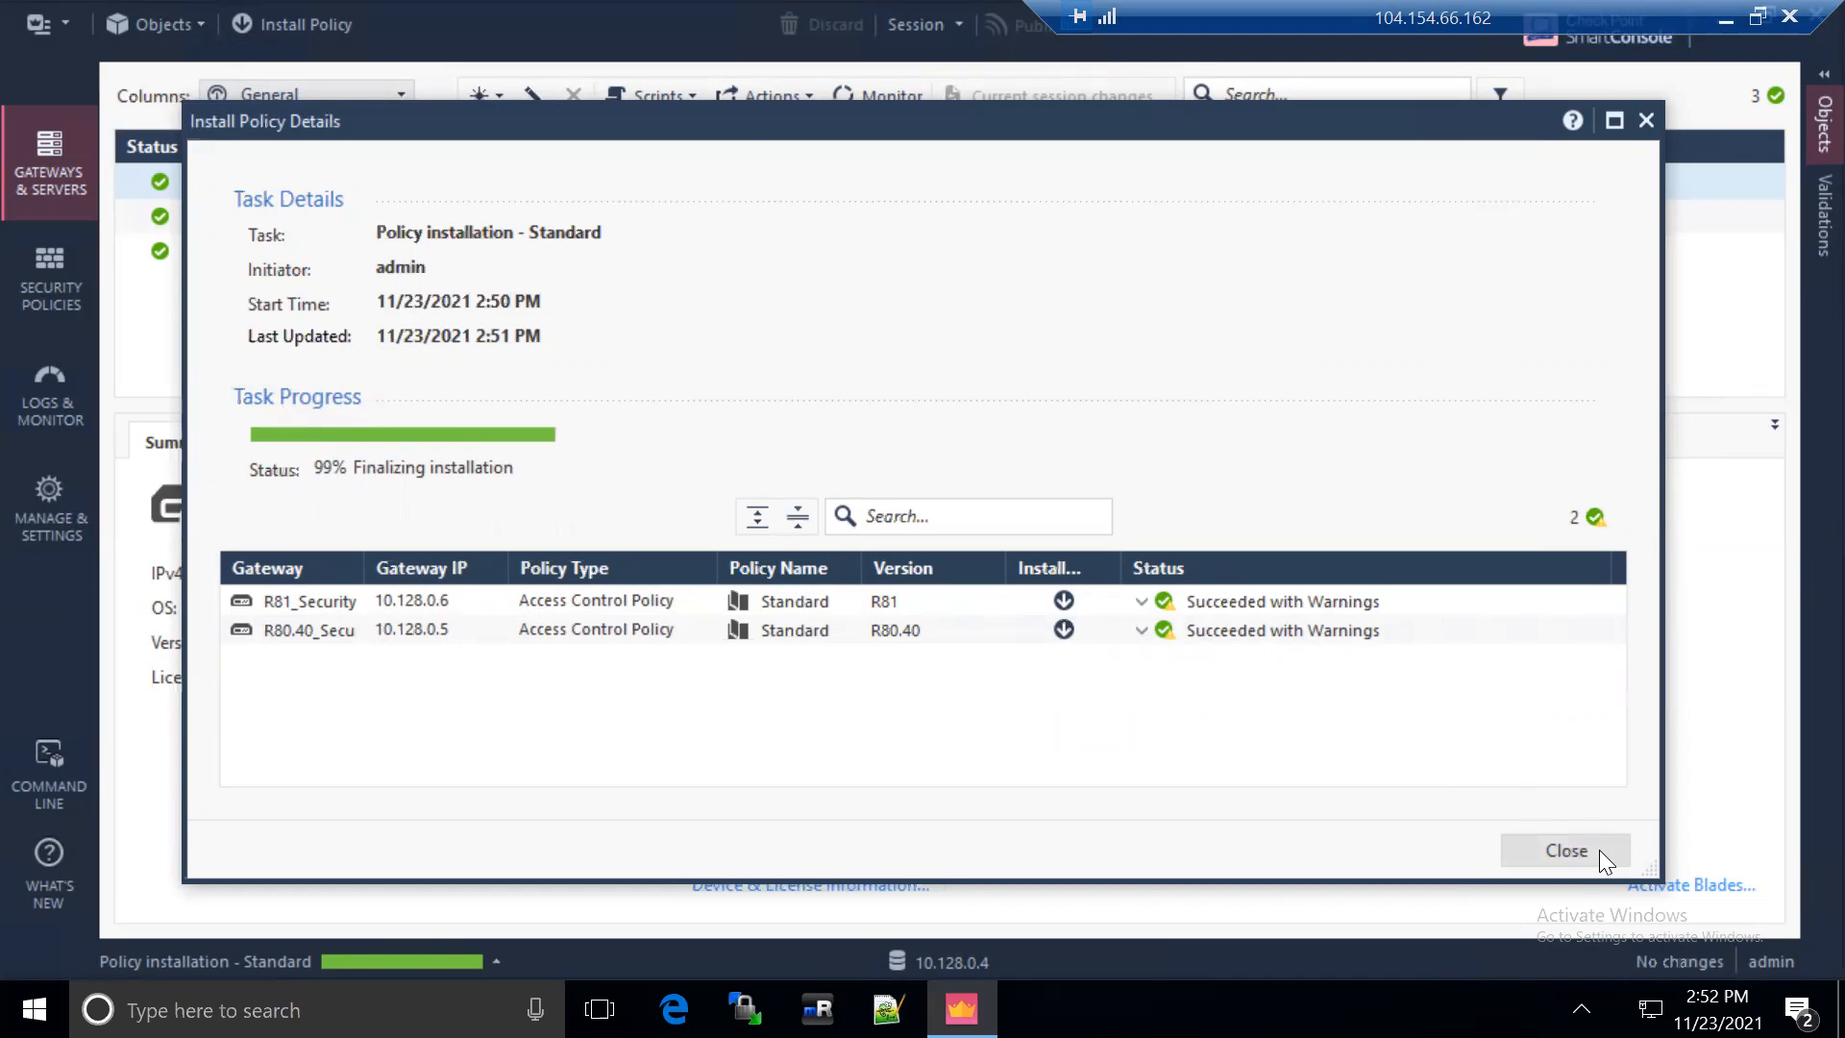
{"action": "left_click", "coordinate": [1566, 851]}
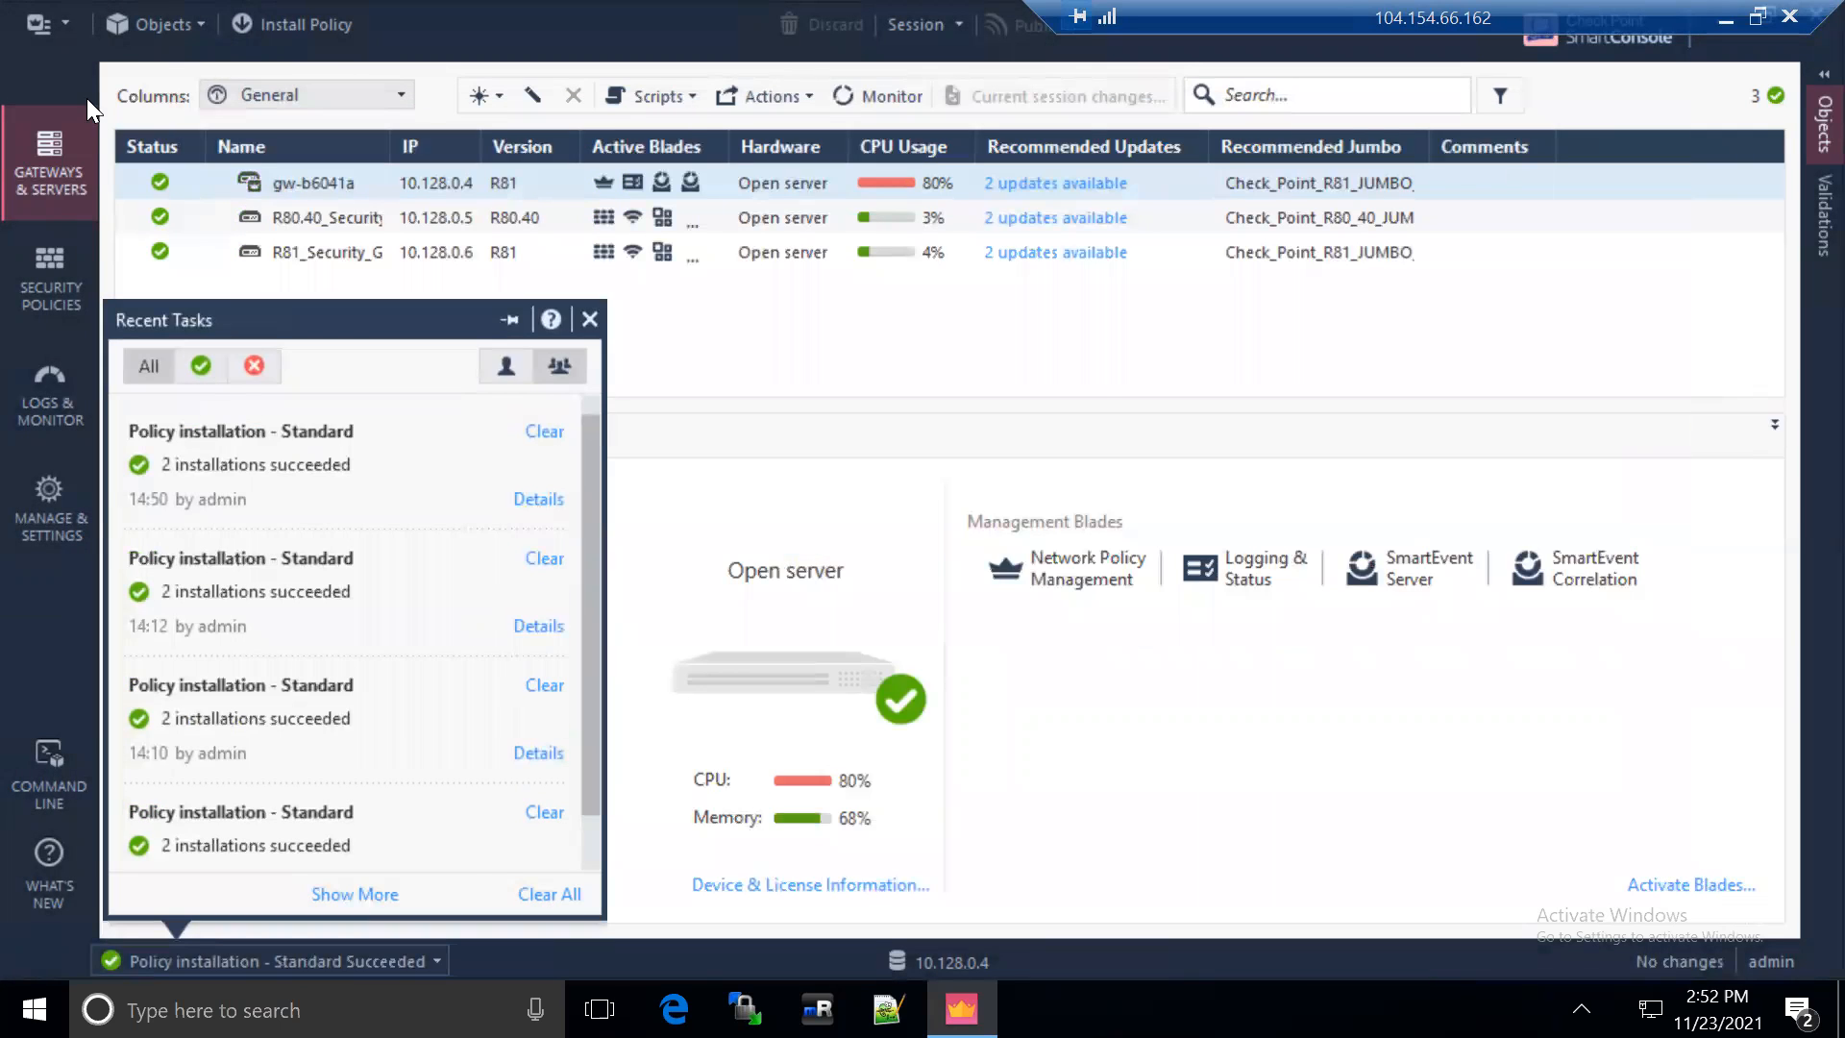
Set the action of Access Control rule 3 under SaaS Applications to Drop, then publish and install the Standard policy
{"action": "left_click", "coordinate": [66, 252]}
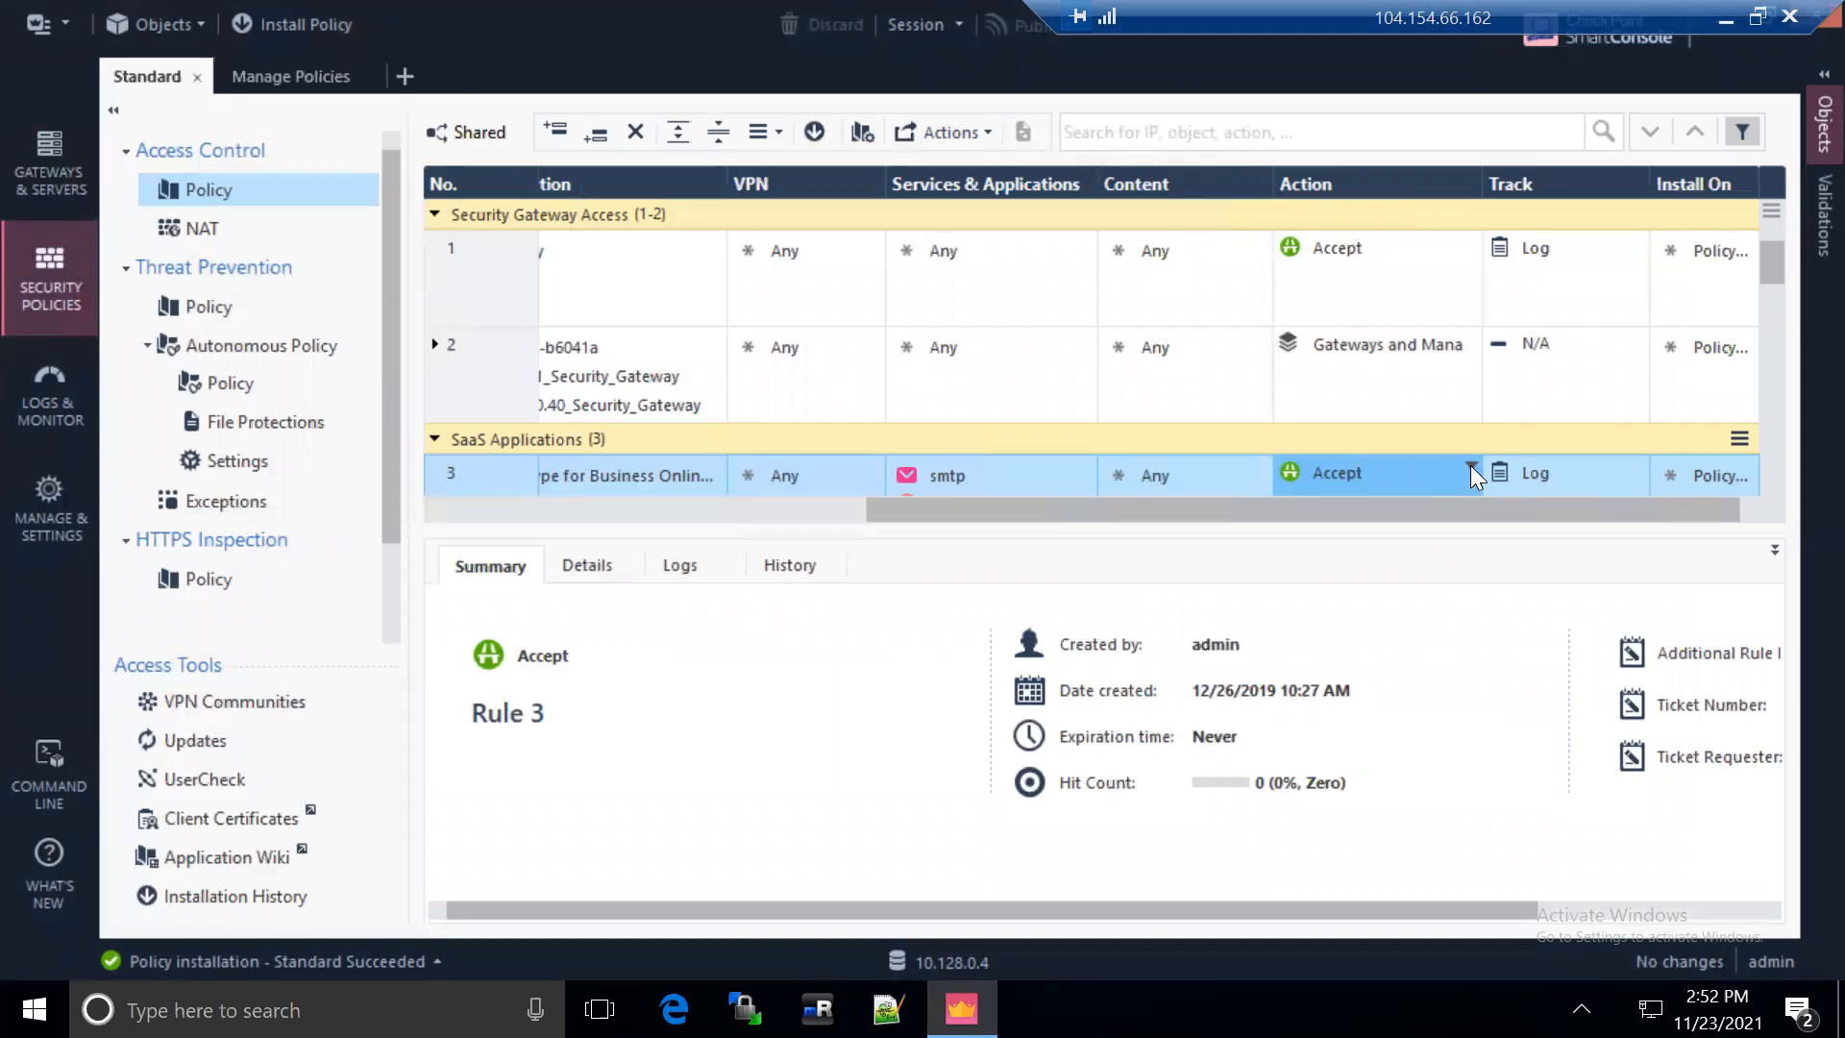
{"action": "left_click", "coordinate": [1470, 465]}
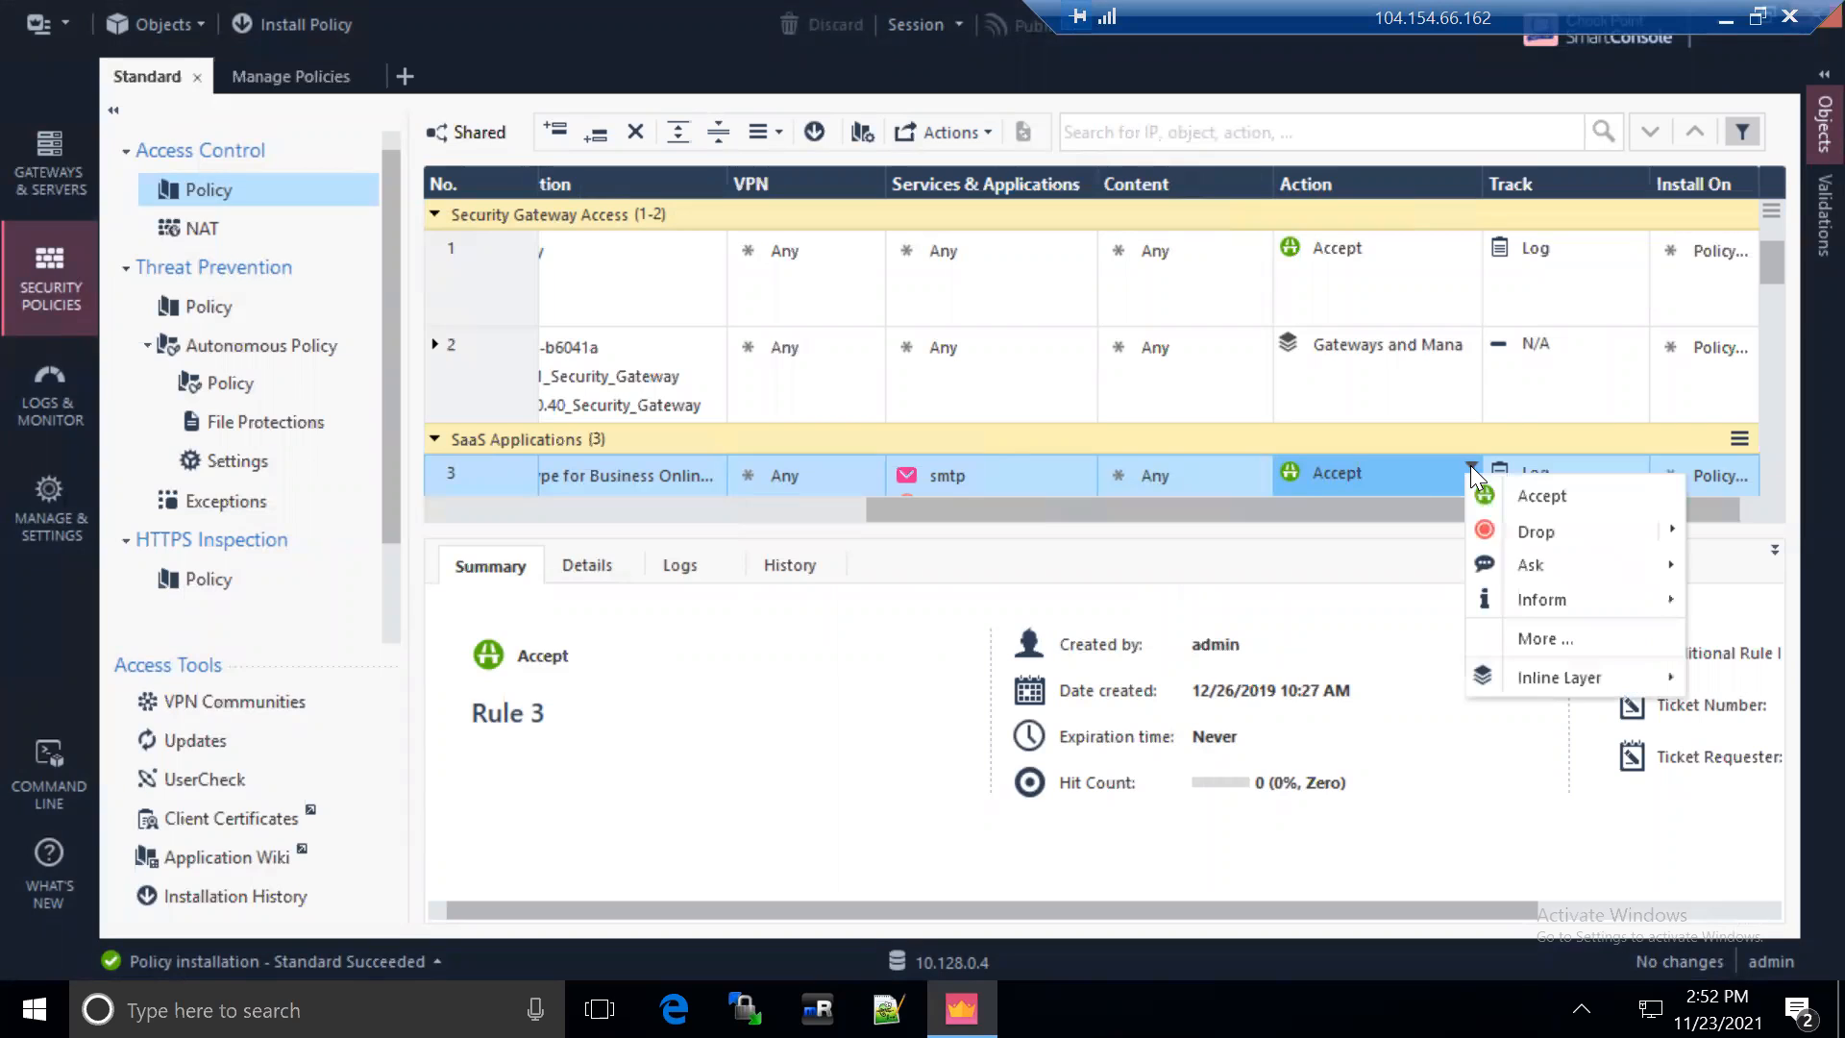
{"action": "left_click", "coordinate": [1531, 529]}
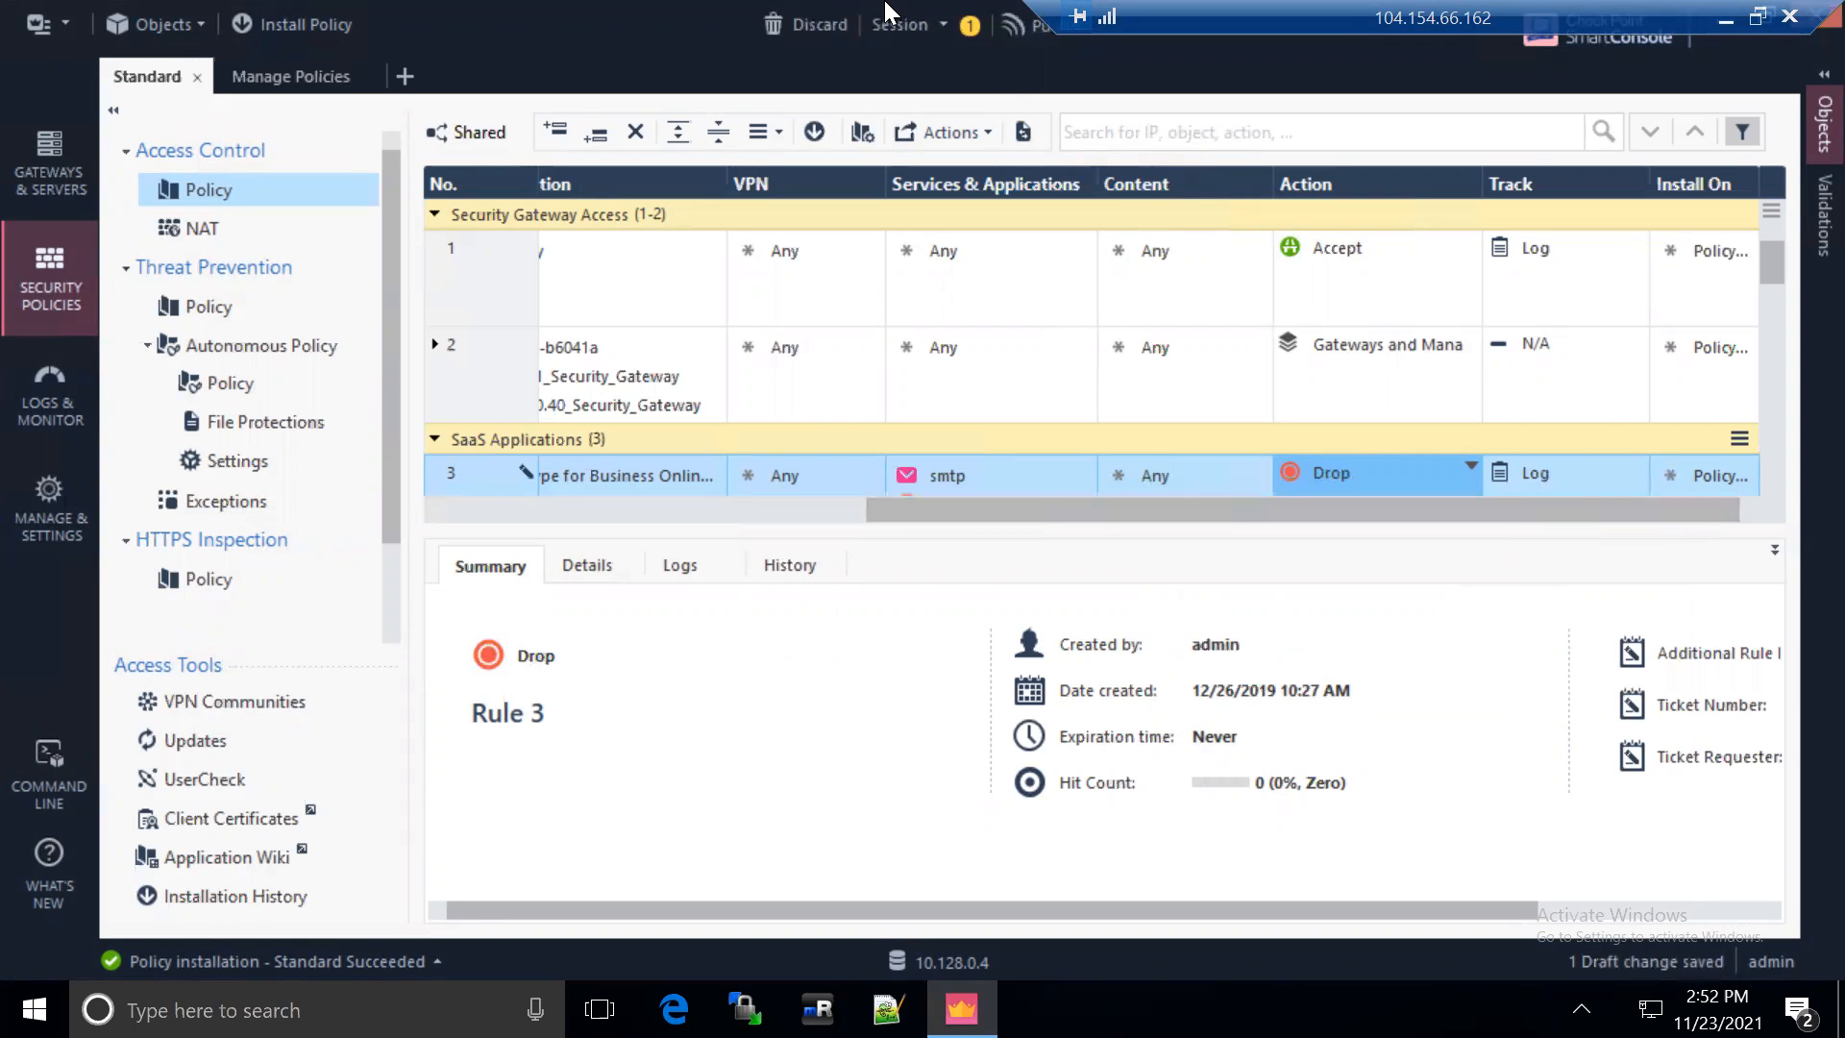
{"action": "left_click", "coordinate": [307, 21]}
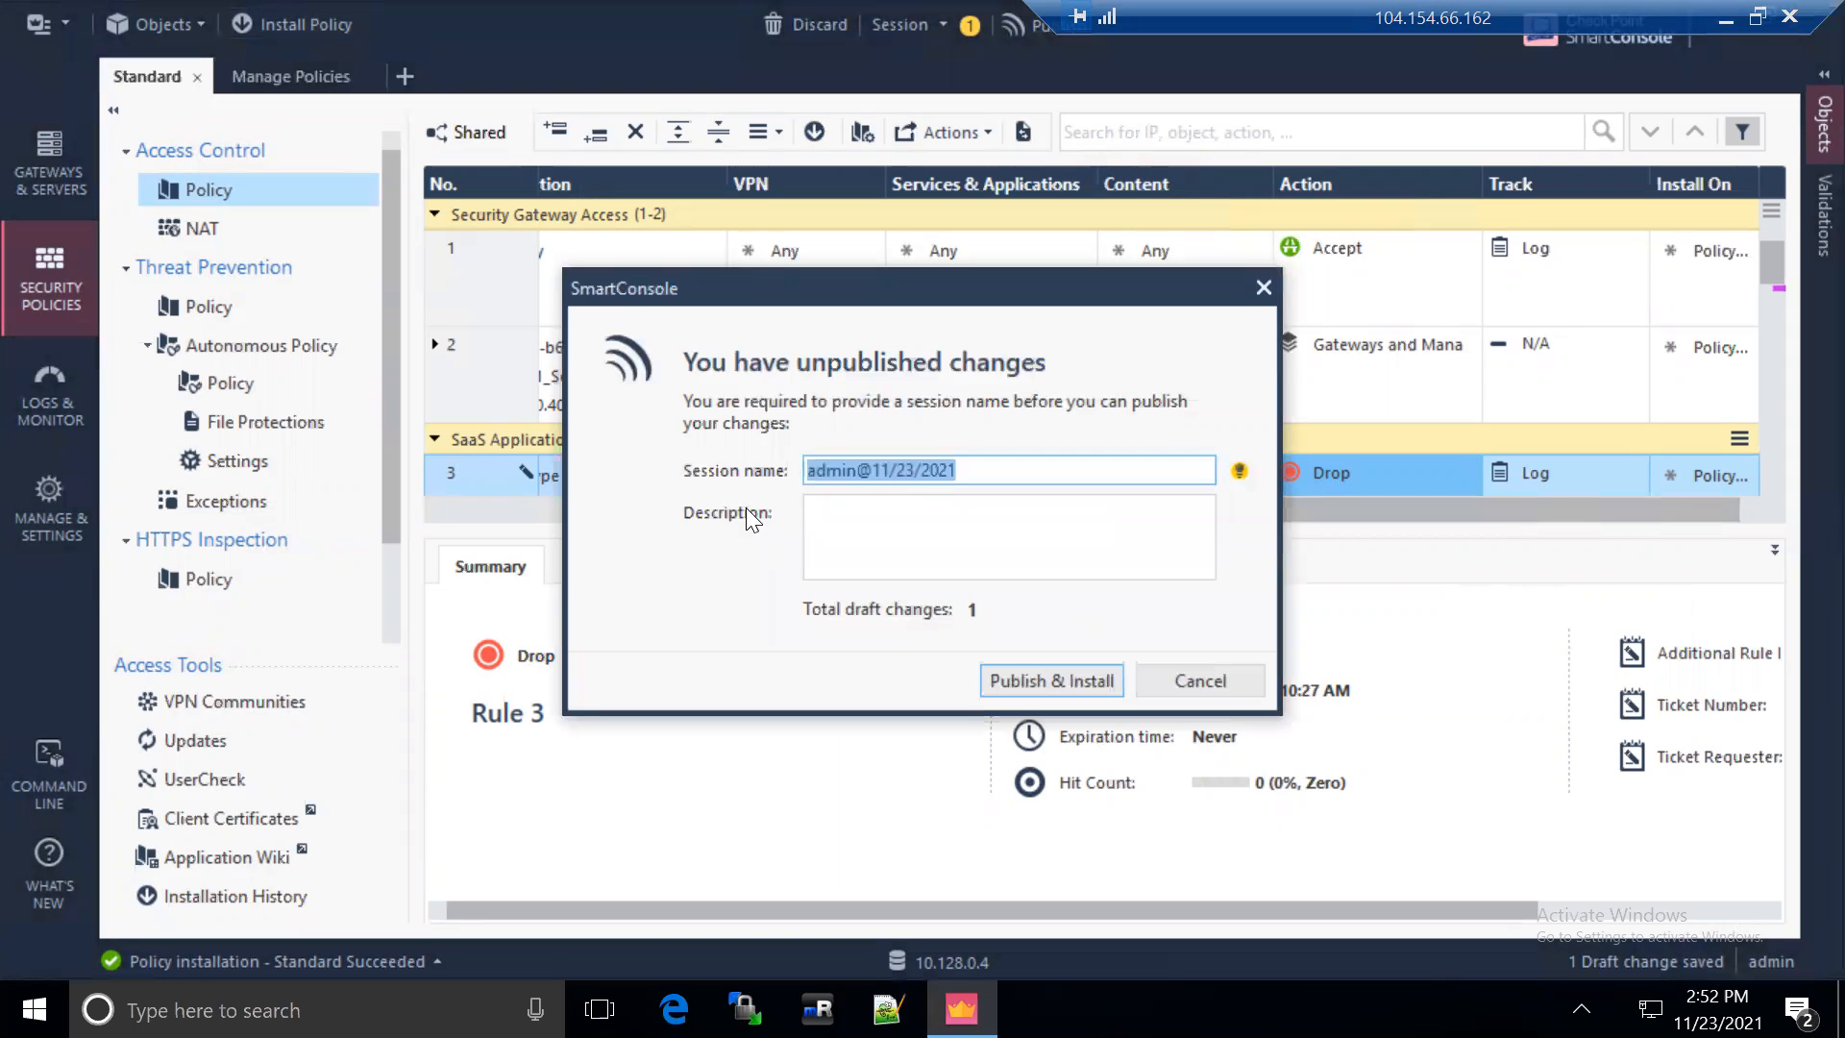
{"action": "left_click", "coordinate": [1061, 677]}
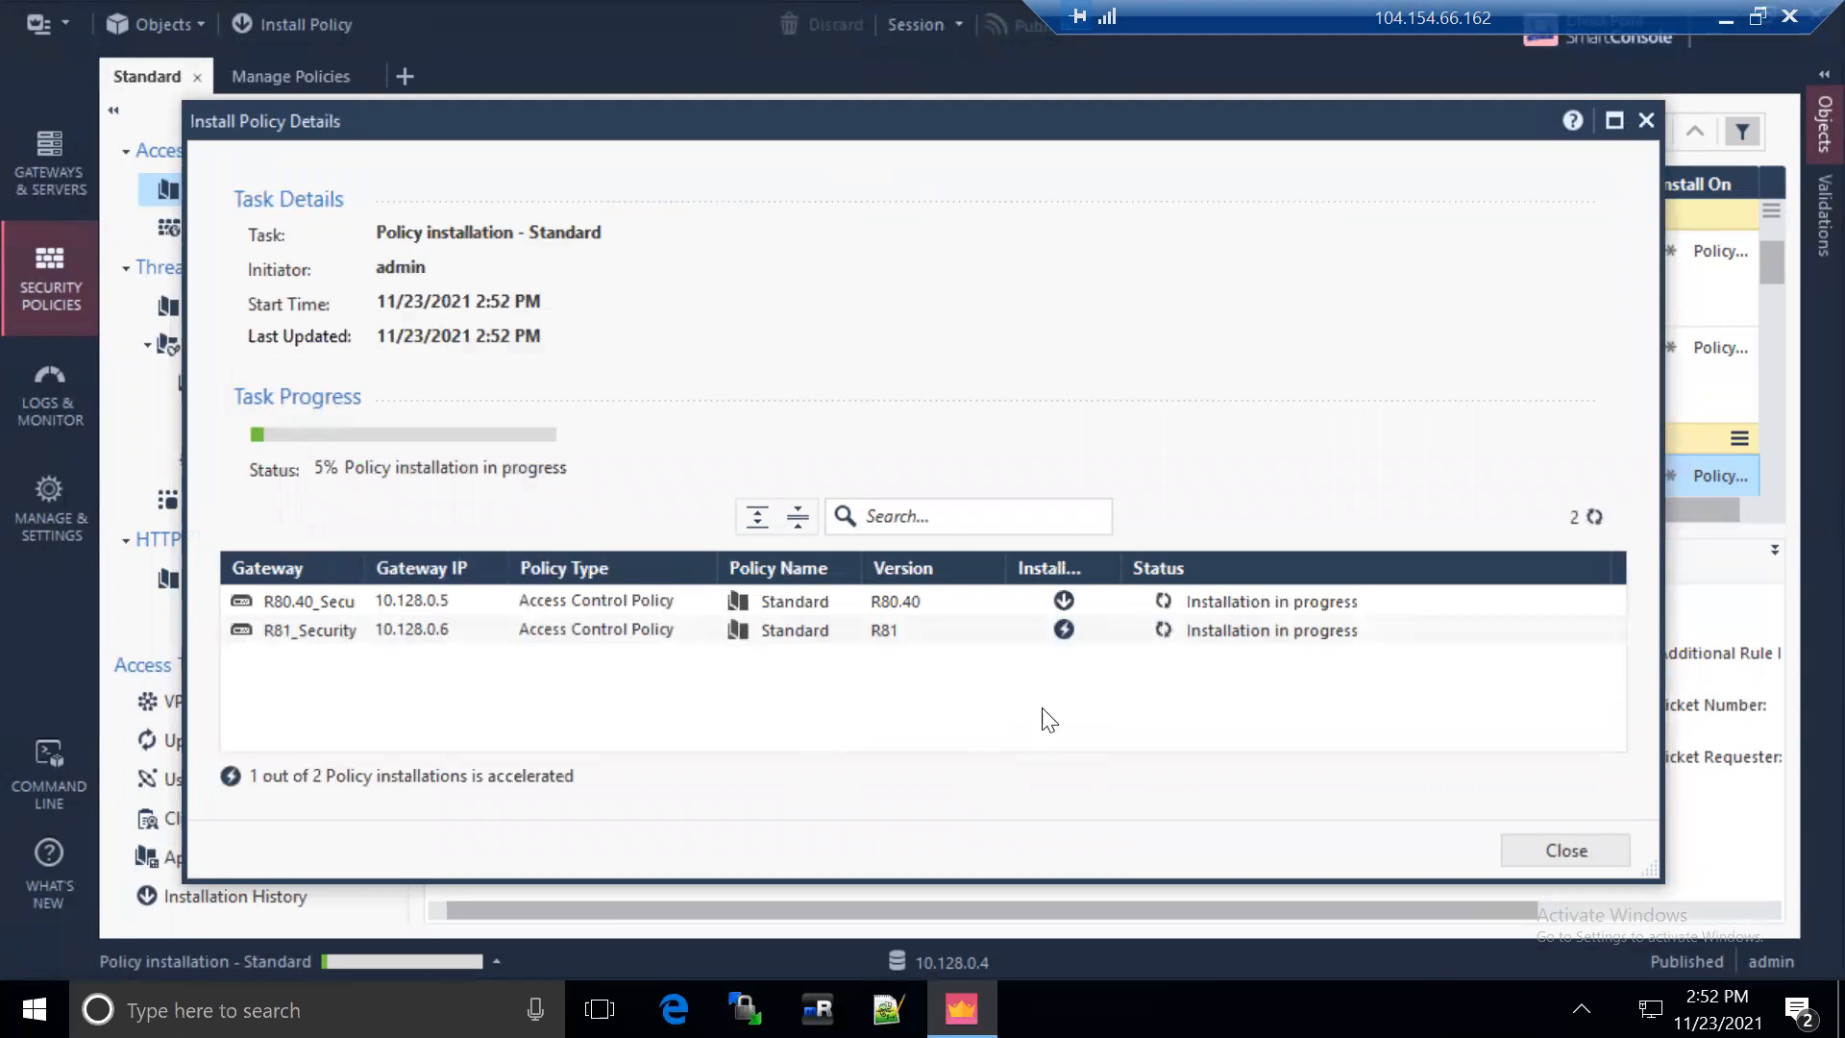
Check each gateway's installation type and the R80.40 gateway's status messages in the installation details, then close them
{"action": "mouse_move", "coordinate": [1063, 631]}
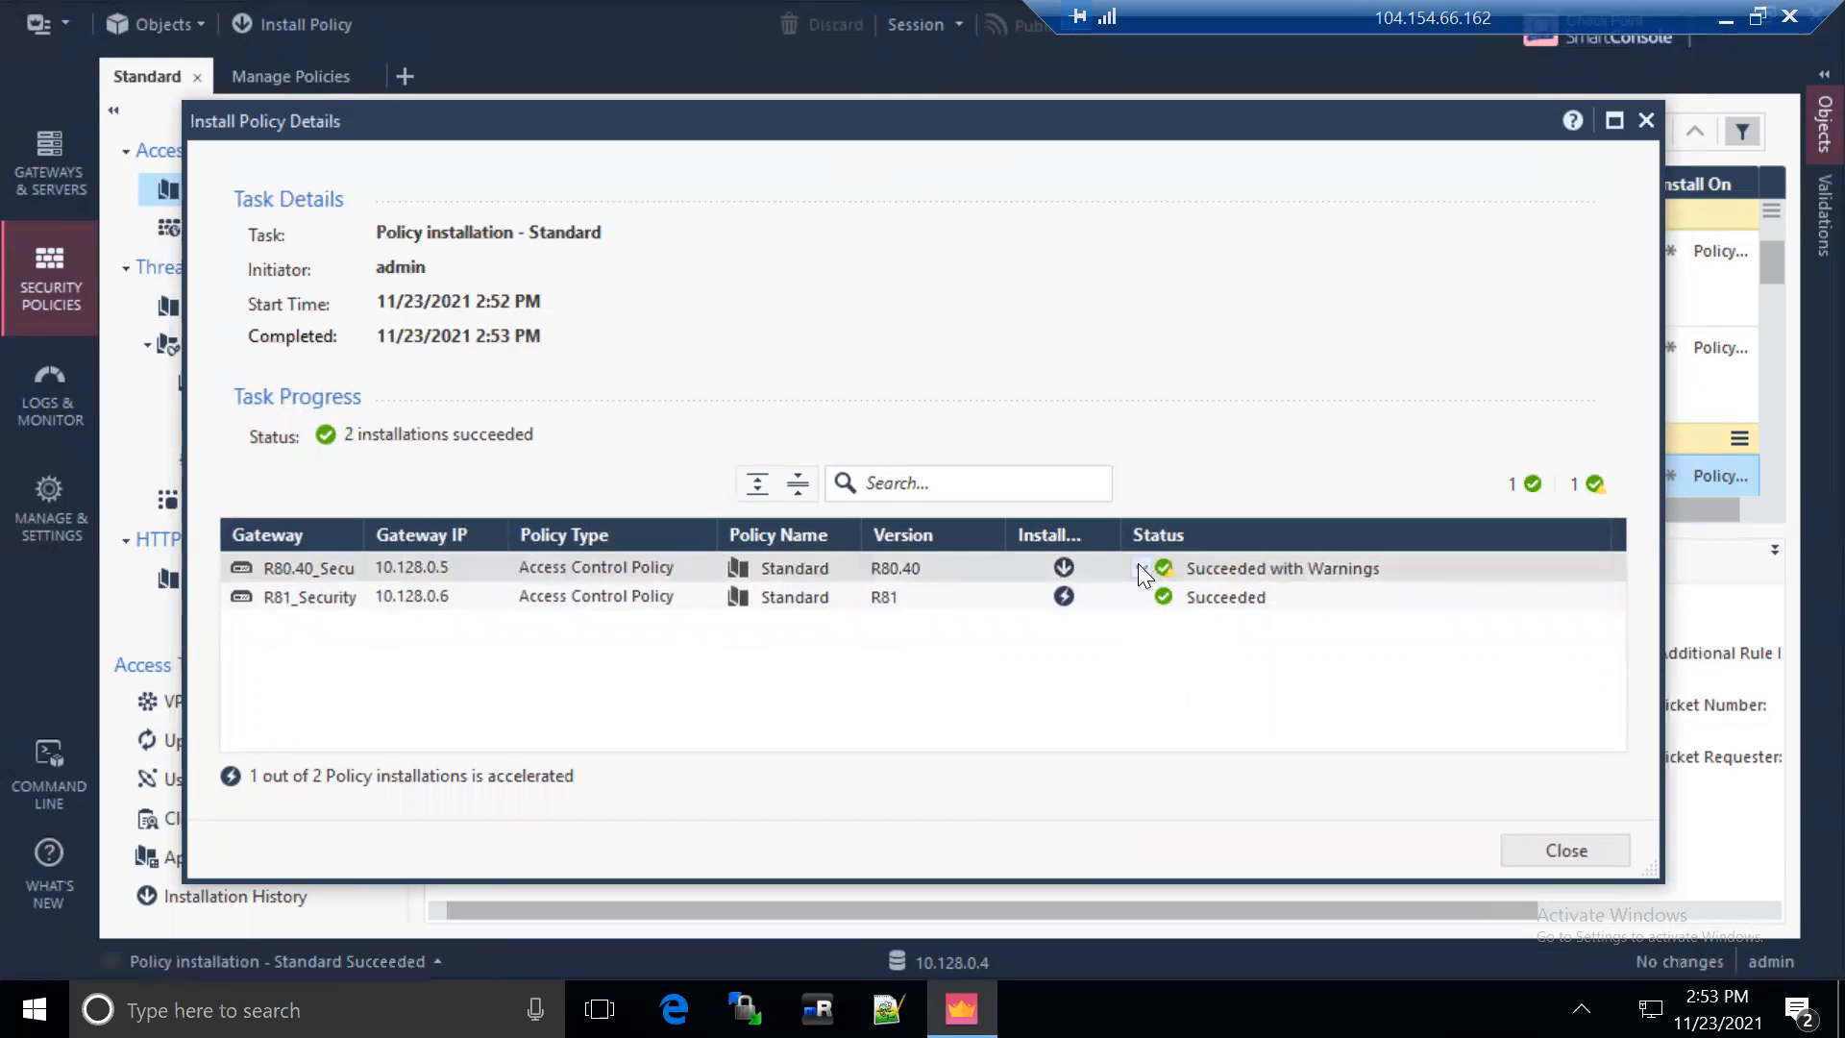
{"action": "left_click", "coordinate": [1145, 576]}
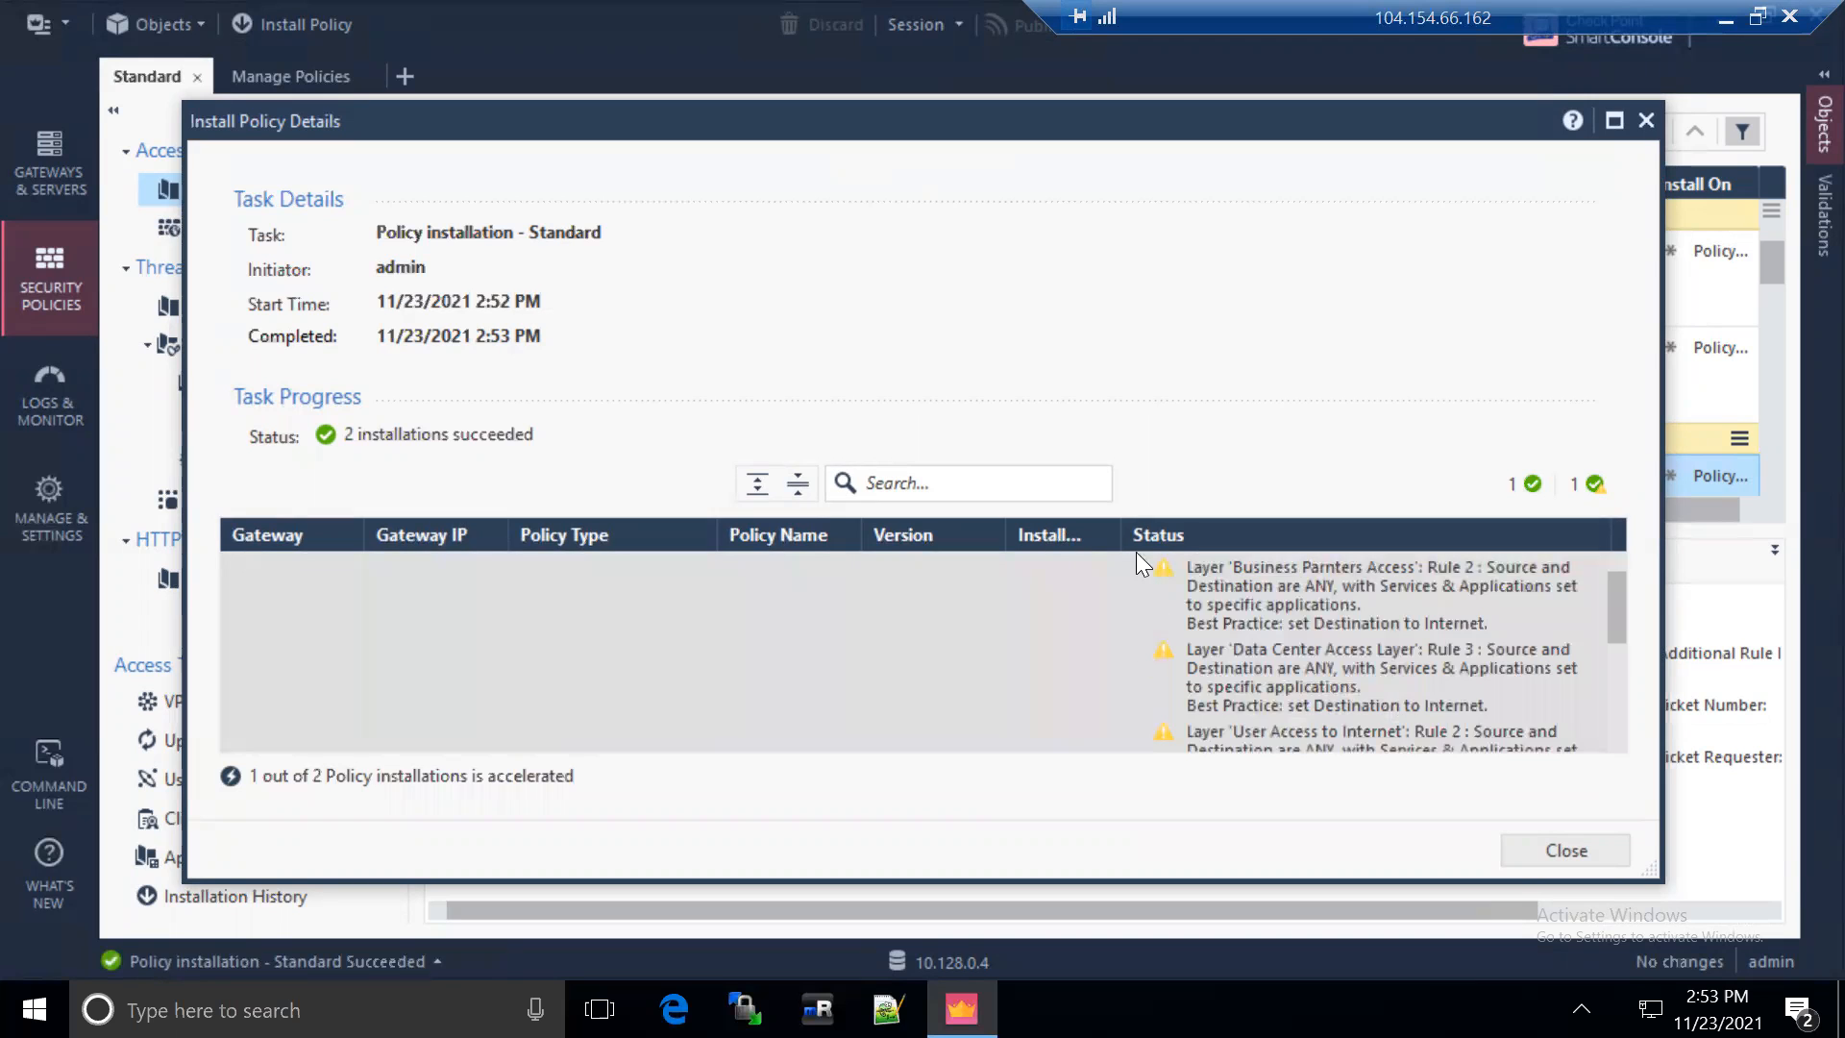
{"action": "left_click", "coordinate": [1141, 567]}
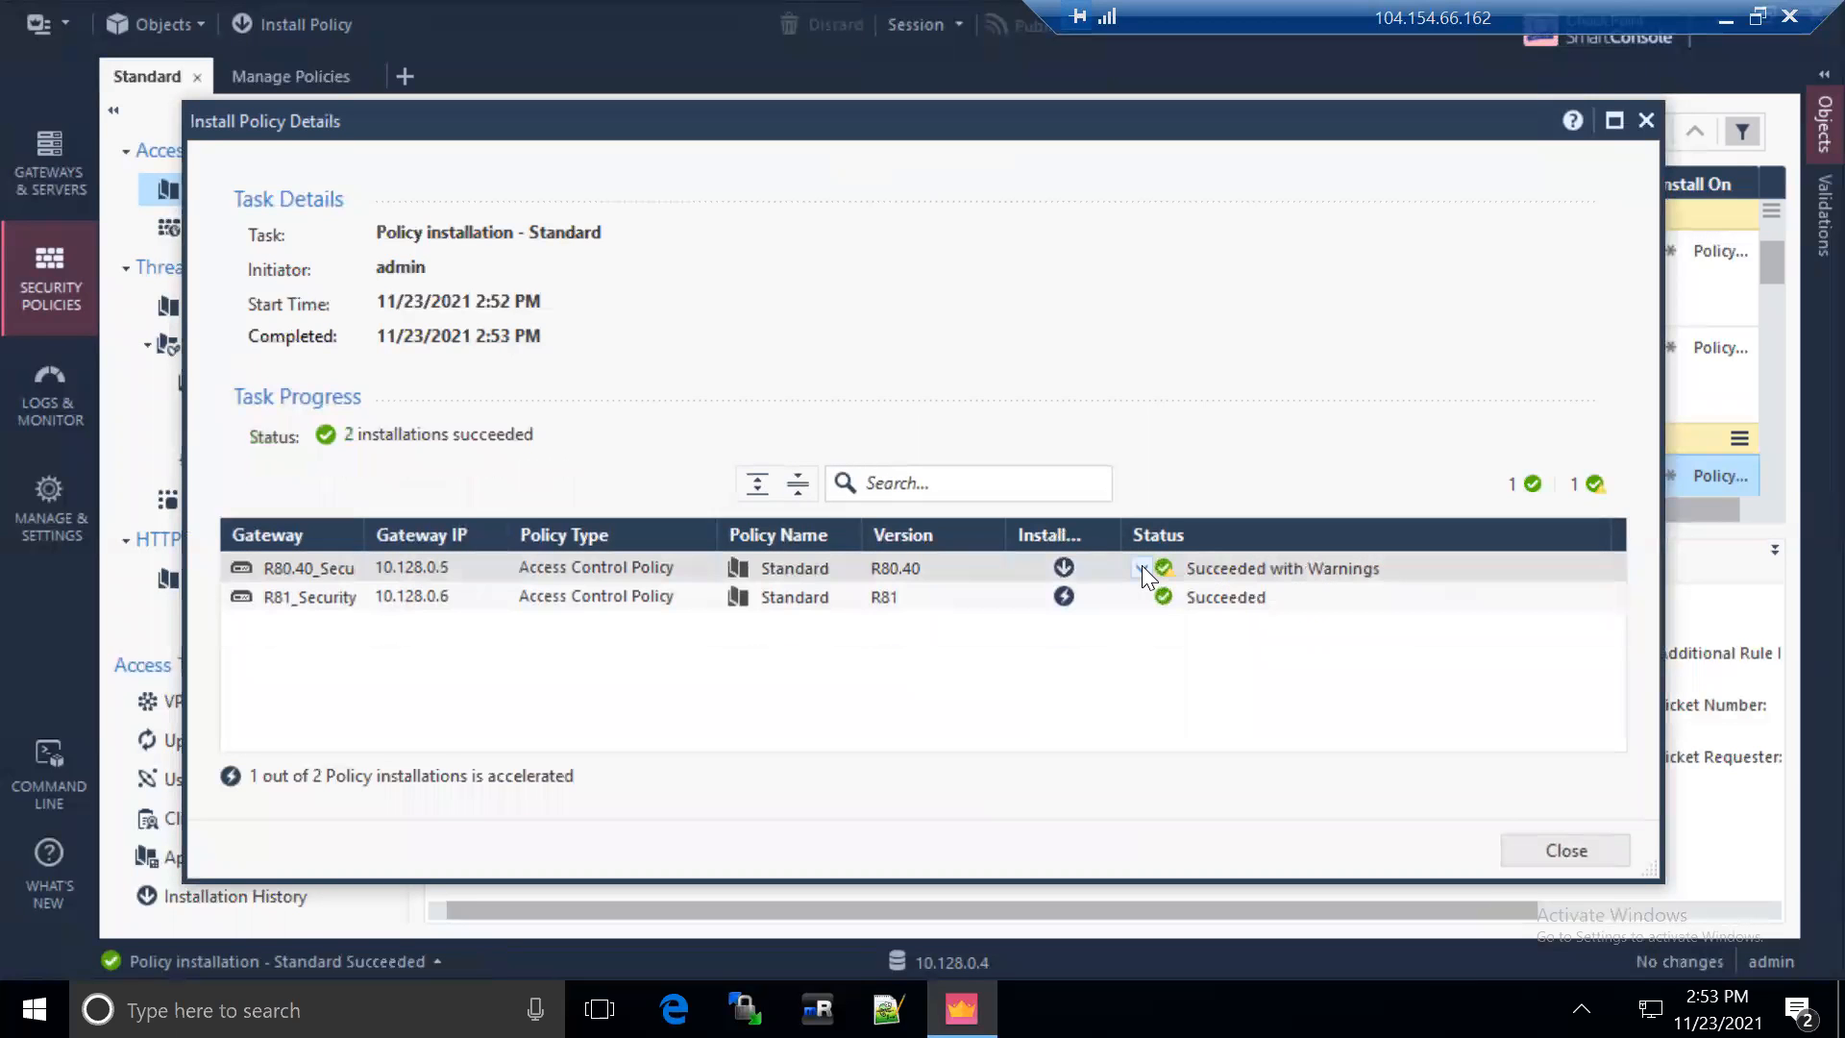
{"action": "left_click", "coordinate": [1552, 849]}
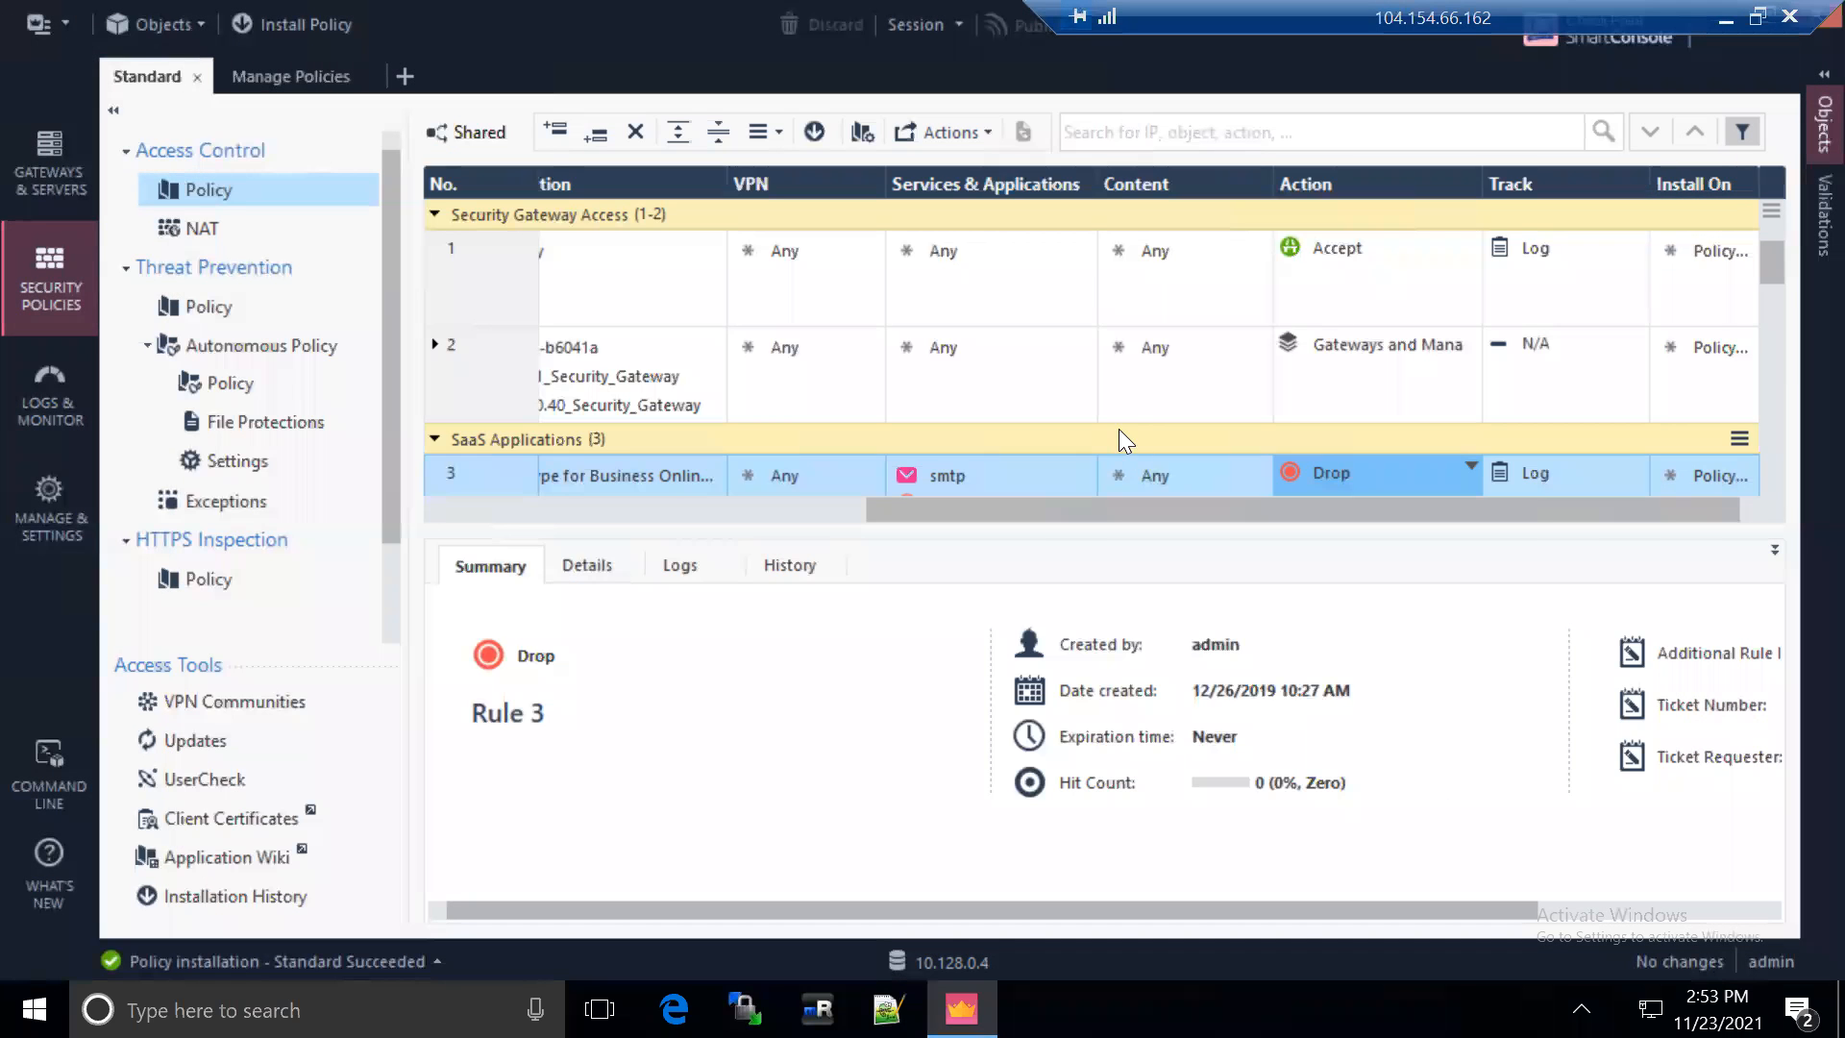
Set the action of rule 5 in the Outbound section to Accept, then publish and install the Standard policy on both gateways
{"action": "left_click", "coordinate": [1769, 289]}
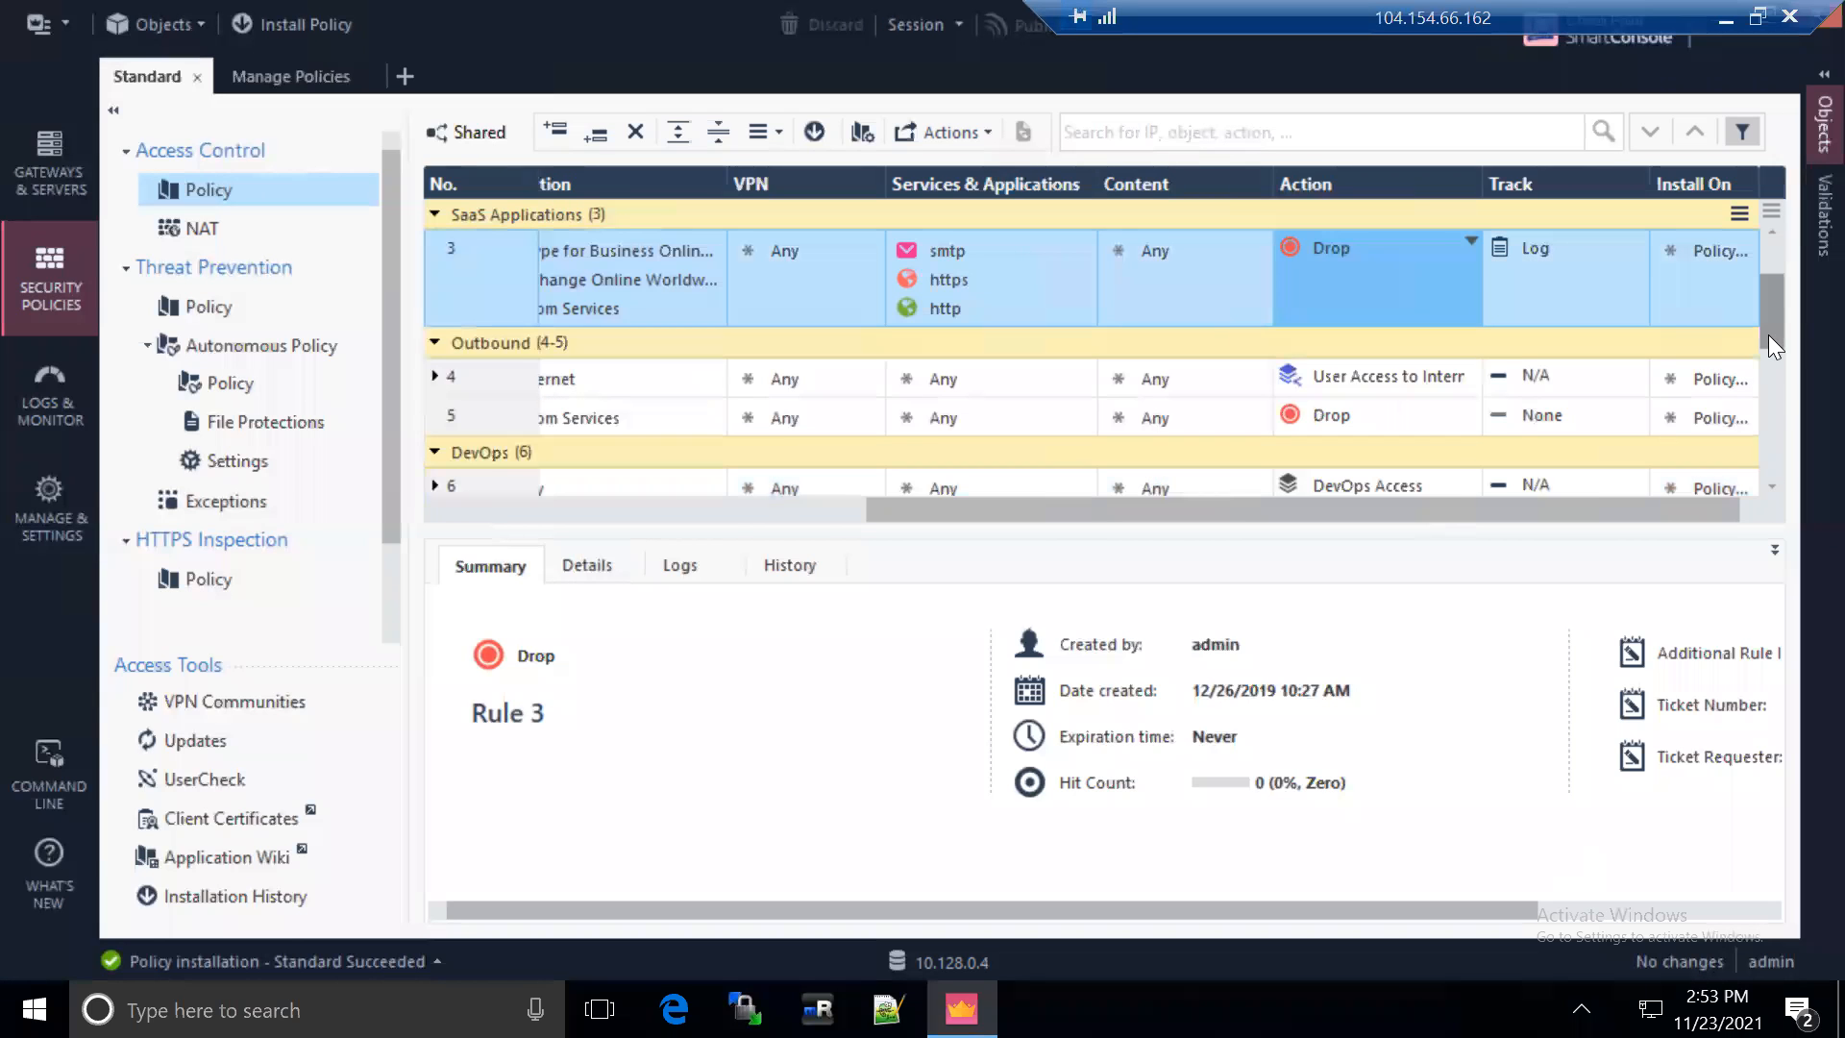
{"action": "left_click", "coordinate": [1471, 410]}
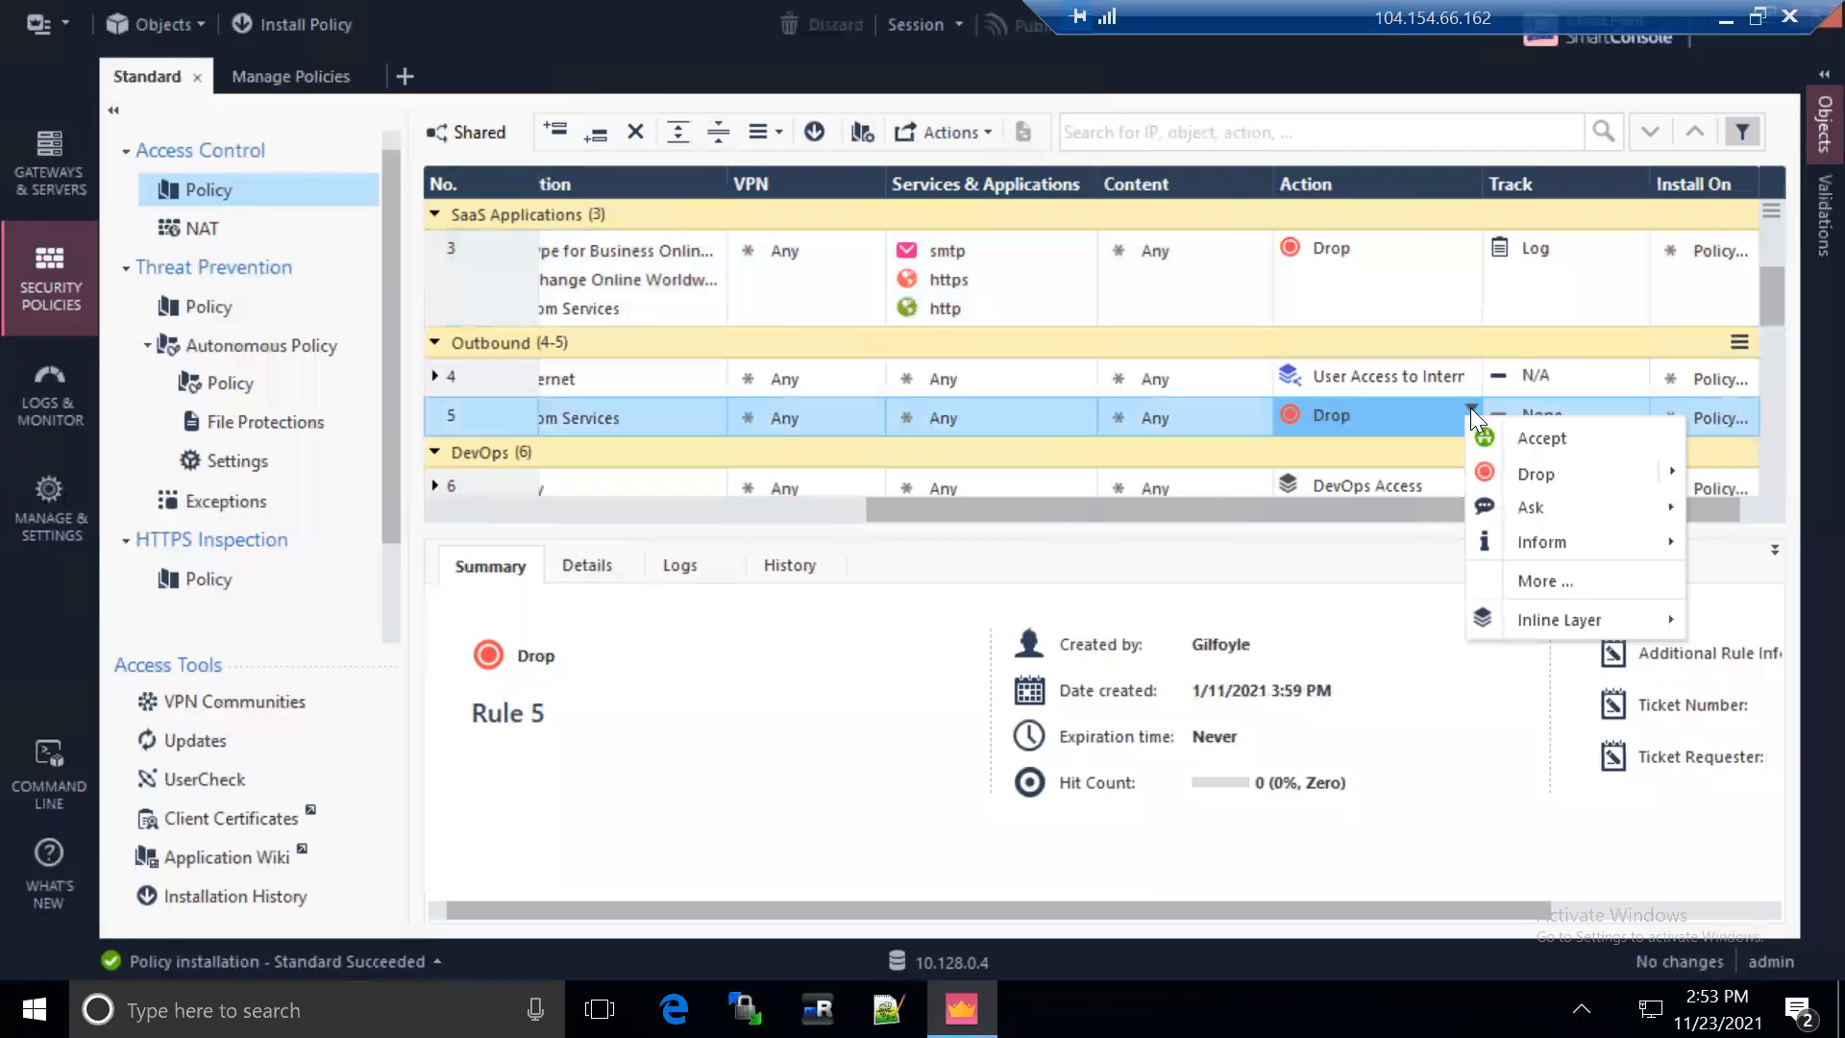
{"action": "left_click", "coordinate": [1493, 435]}
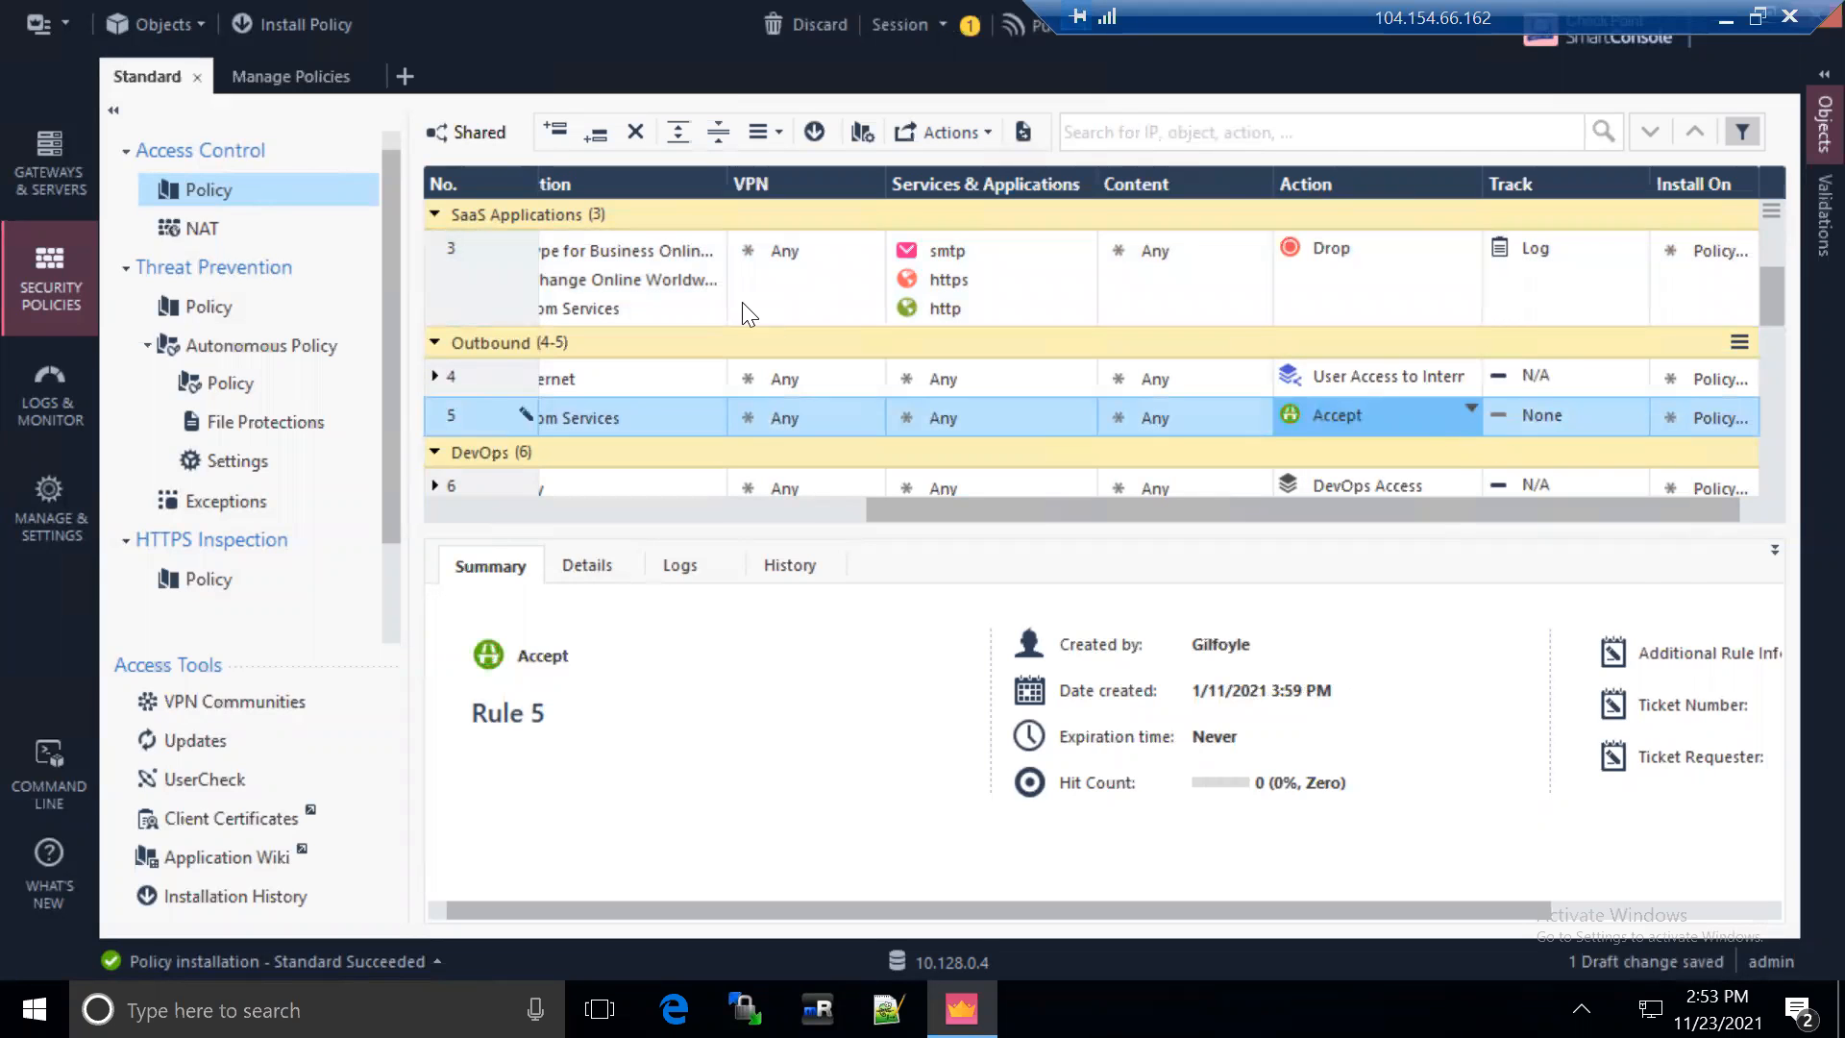
{"action": "left_click", "coordinate": [267, 26]}
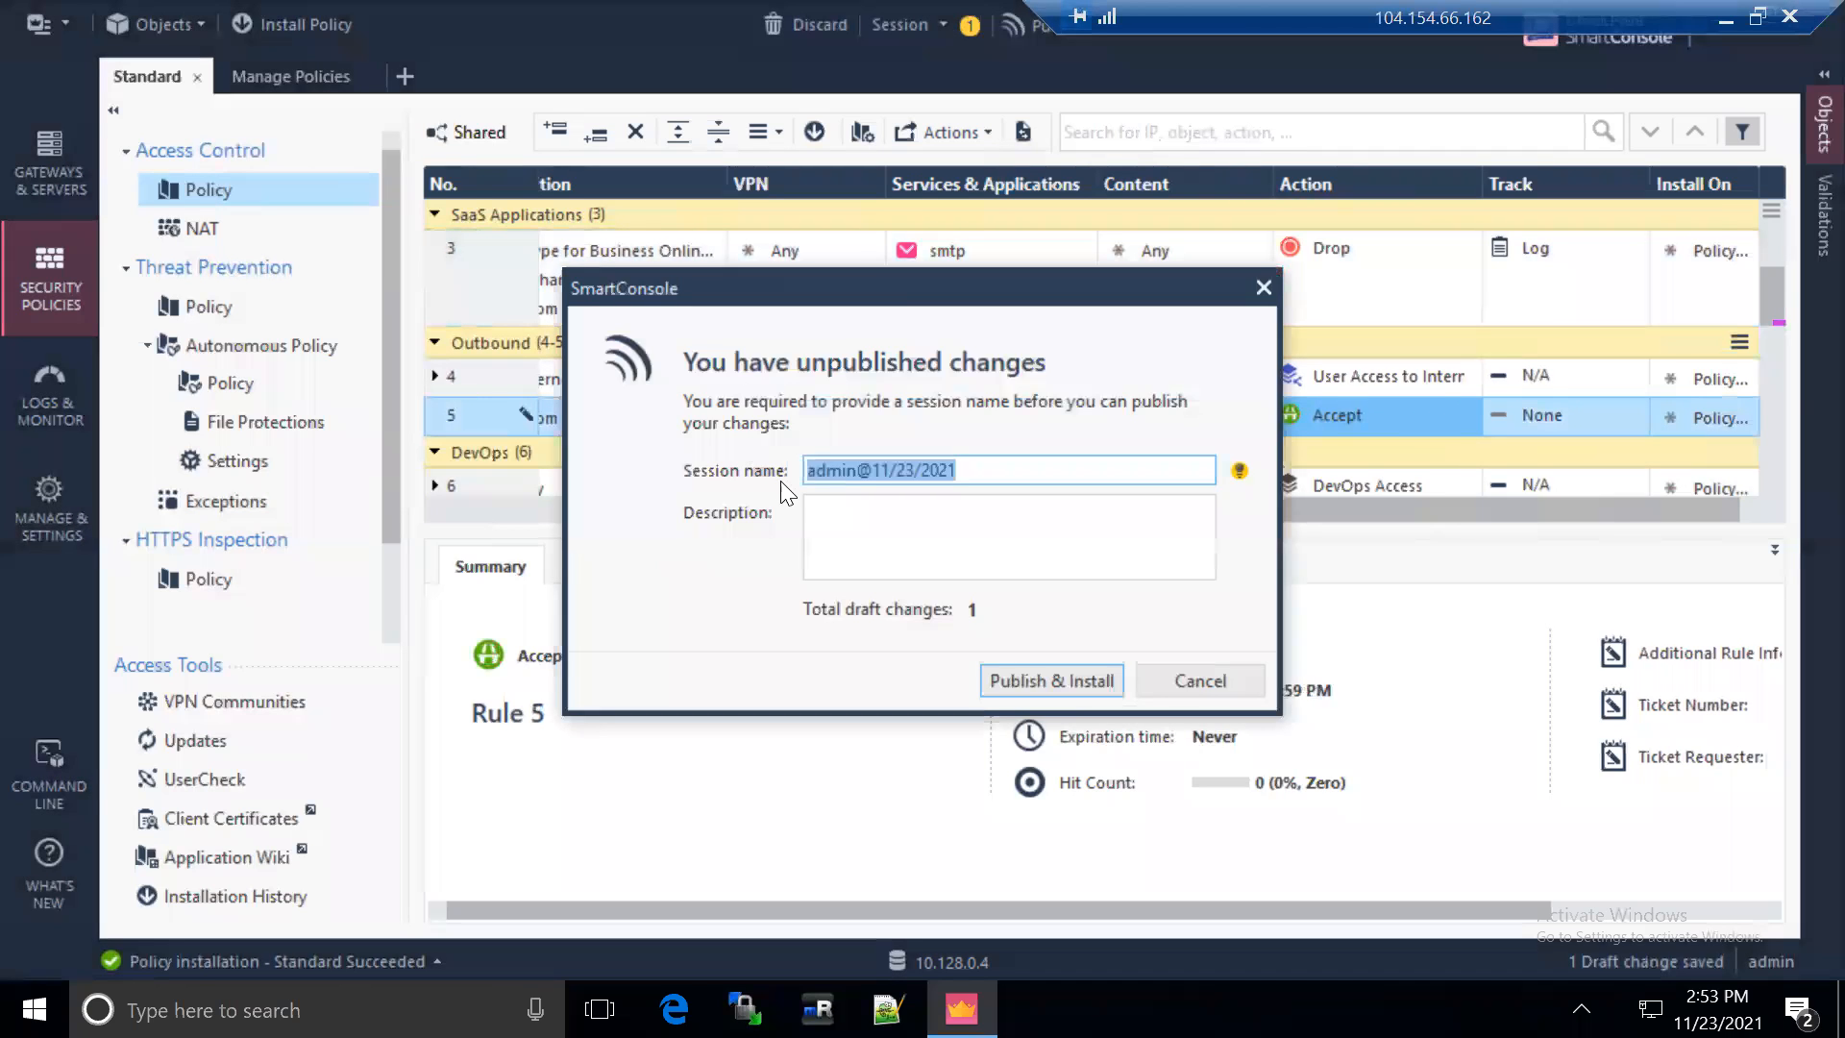
{"action": "left_click", "coordinate": [1012, 673]}
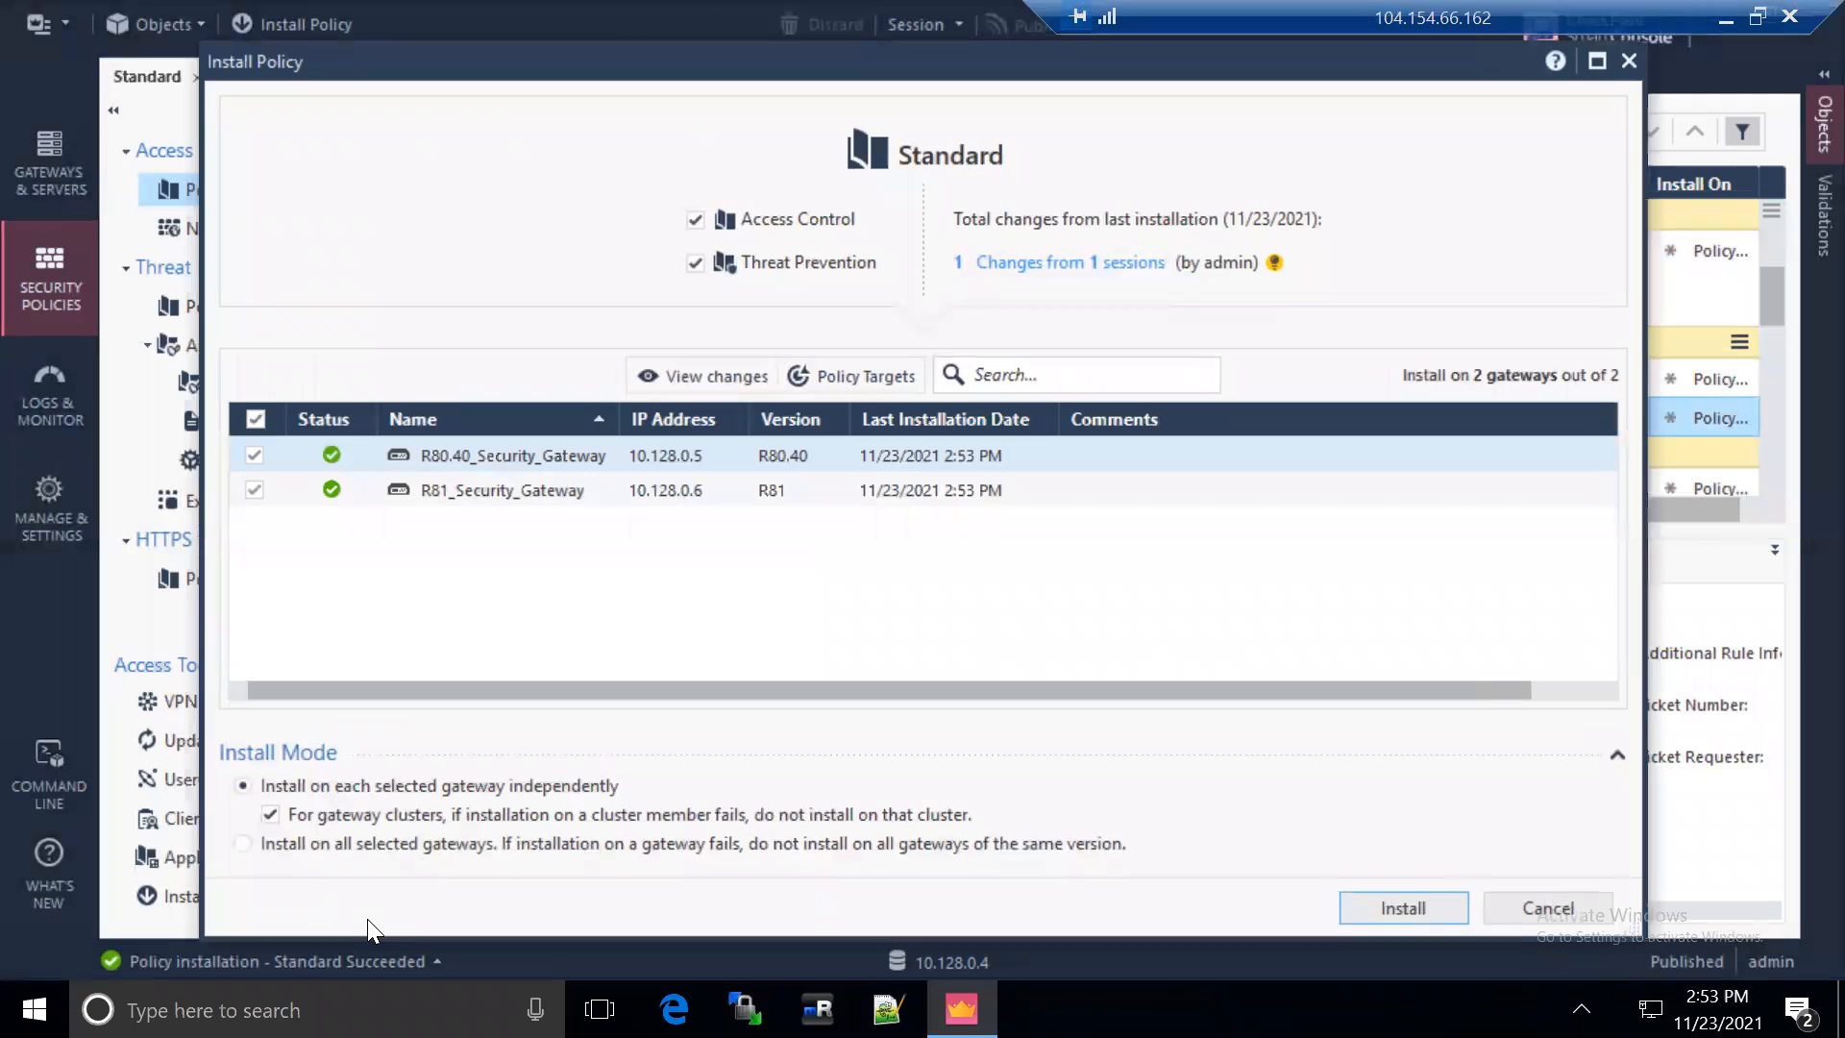
{"action": "left_click", "coordinate": [1405, 905]}
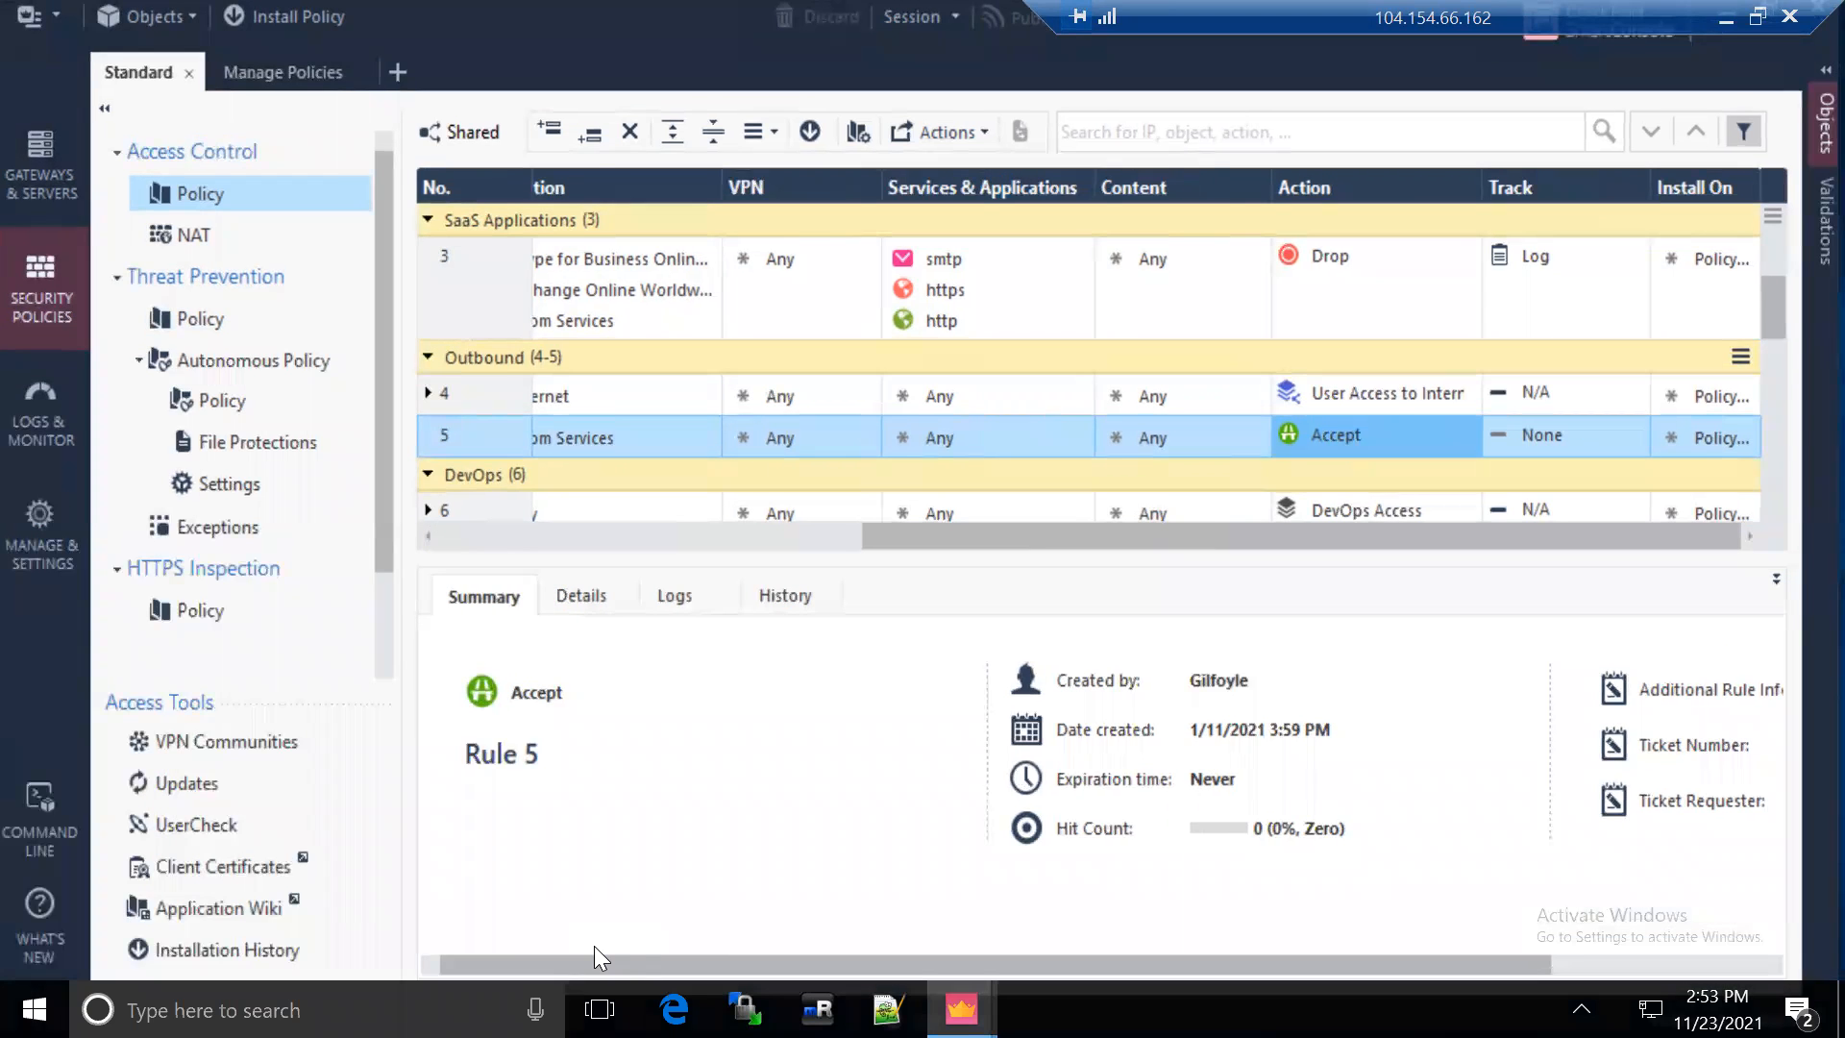
Compare the two gateways' installation types and status in the latest policy installation details, and close the details
{"action": "left_click", "coordinate": [594, 946]}
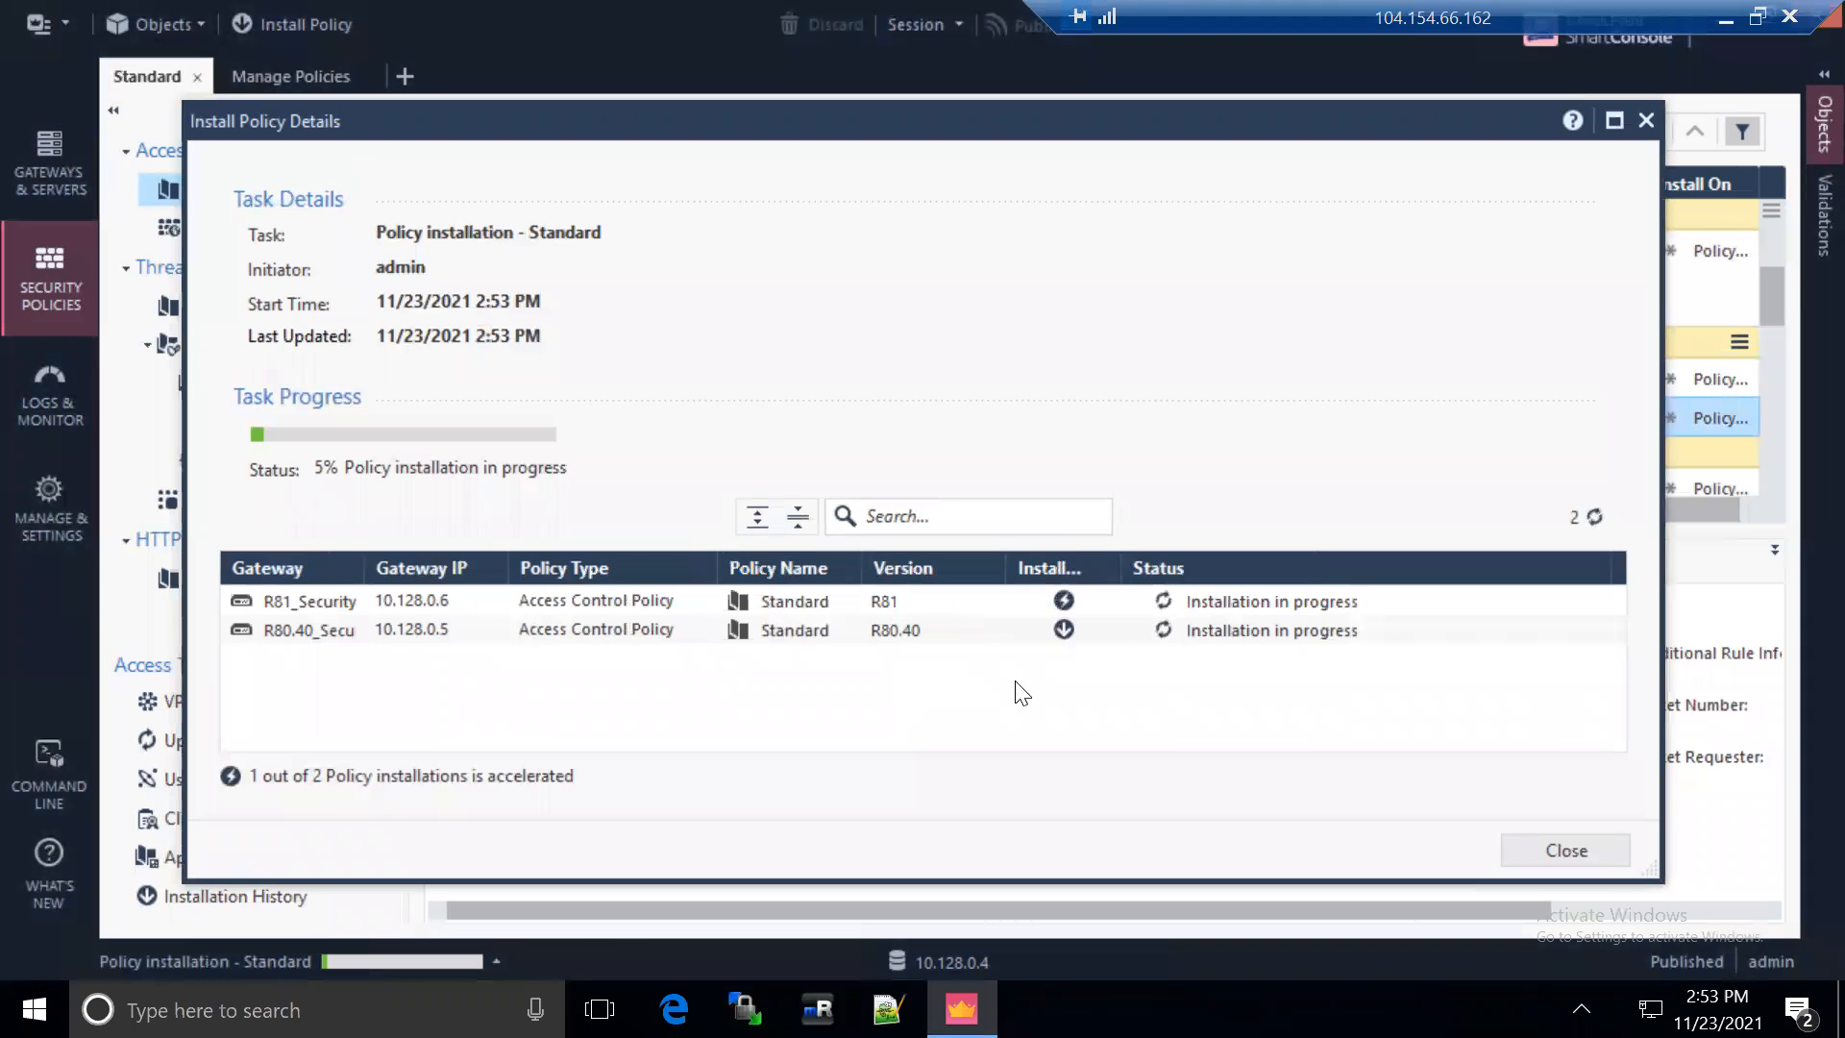
{"action": "mouse_move", "coordinate": [1063, 603]}
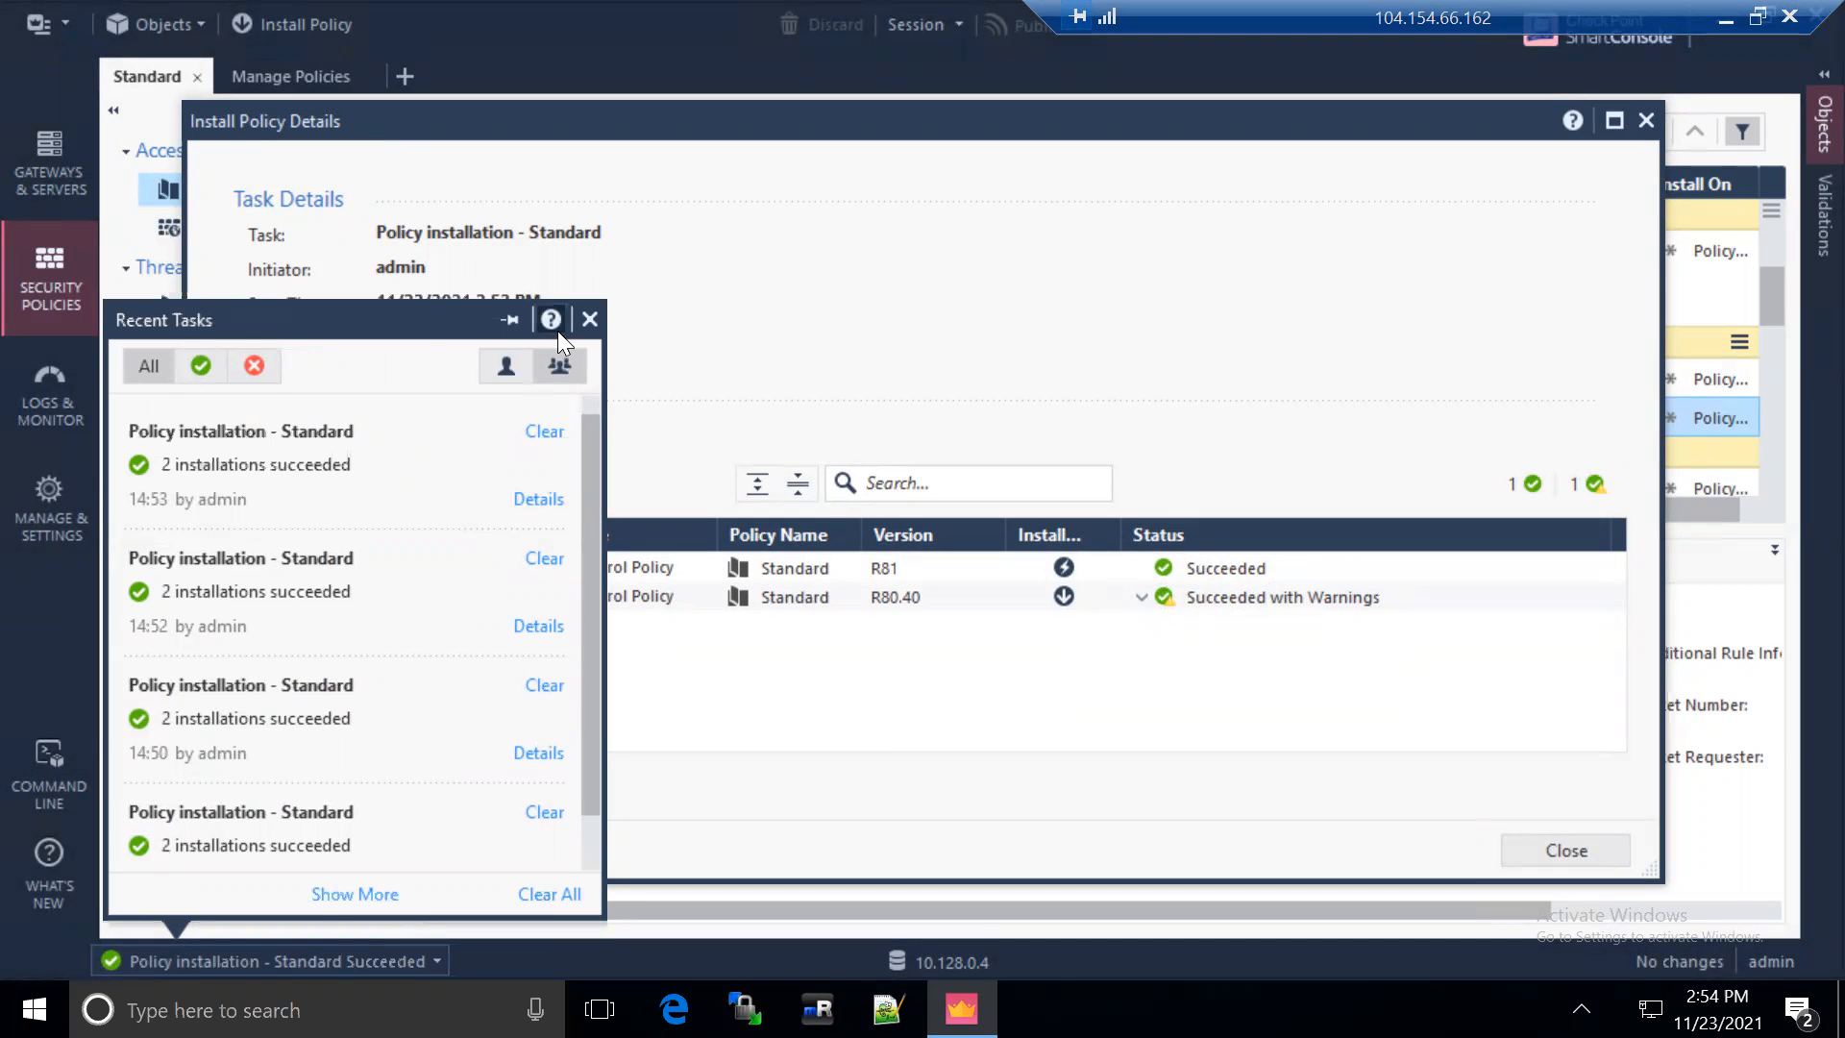
{"action": "left_click", "coordinate": [589, 319]}
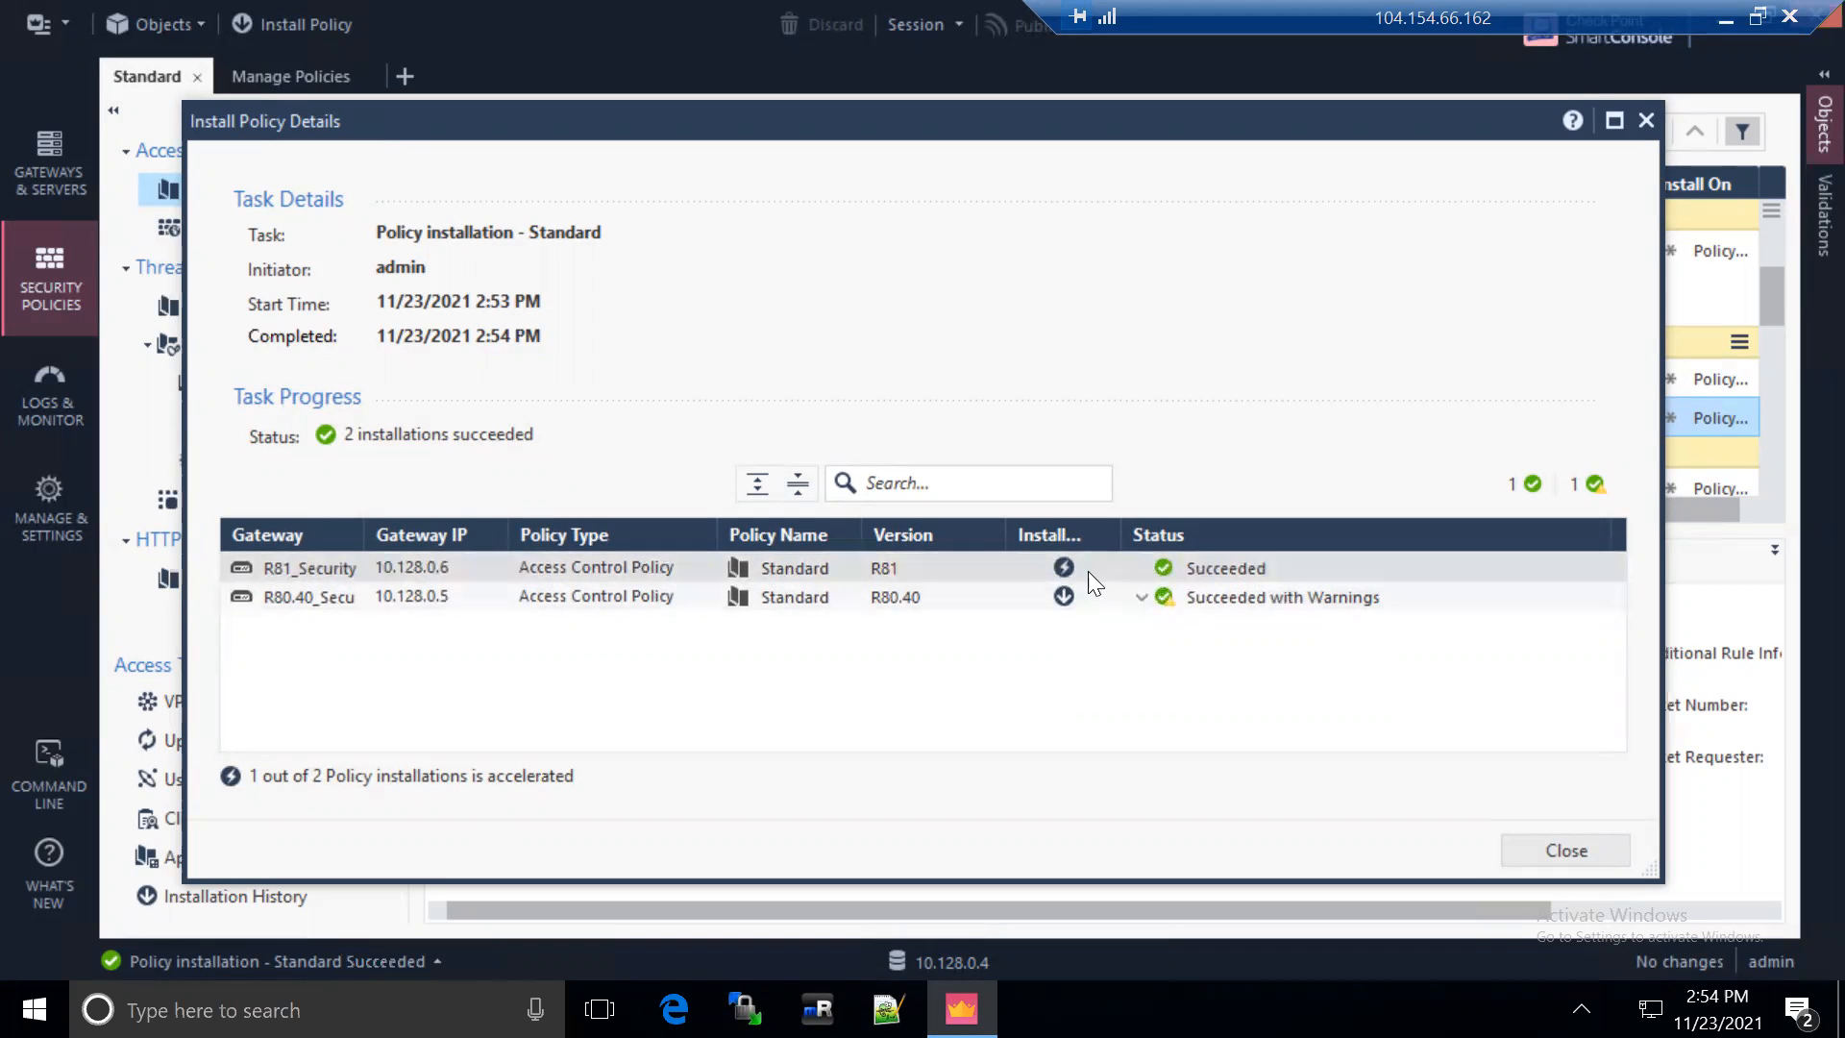
{"action": "left_click", "coordinate": [1566, 850]}
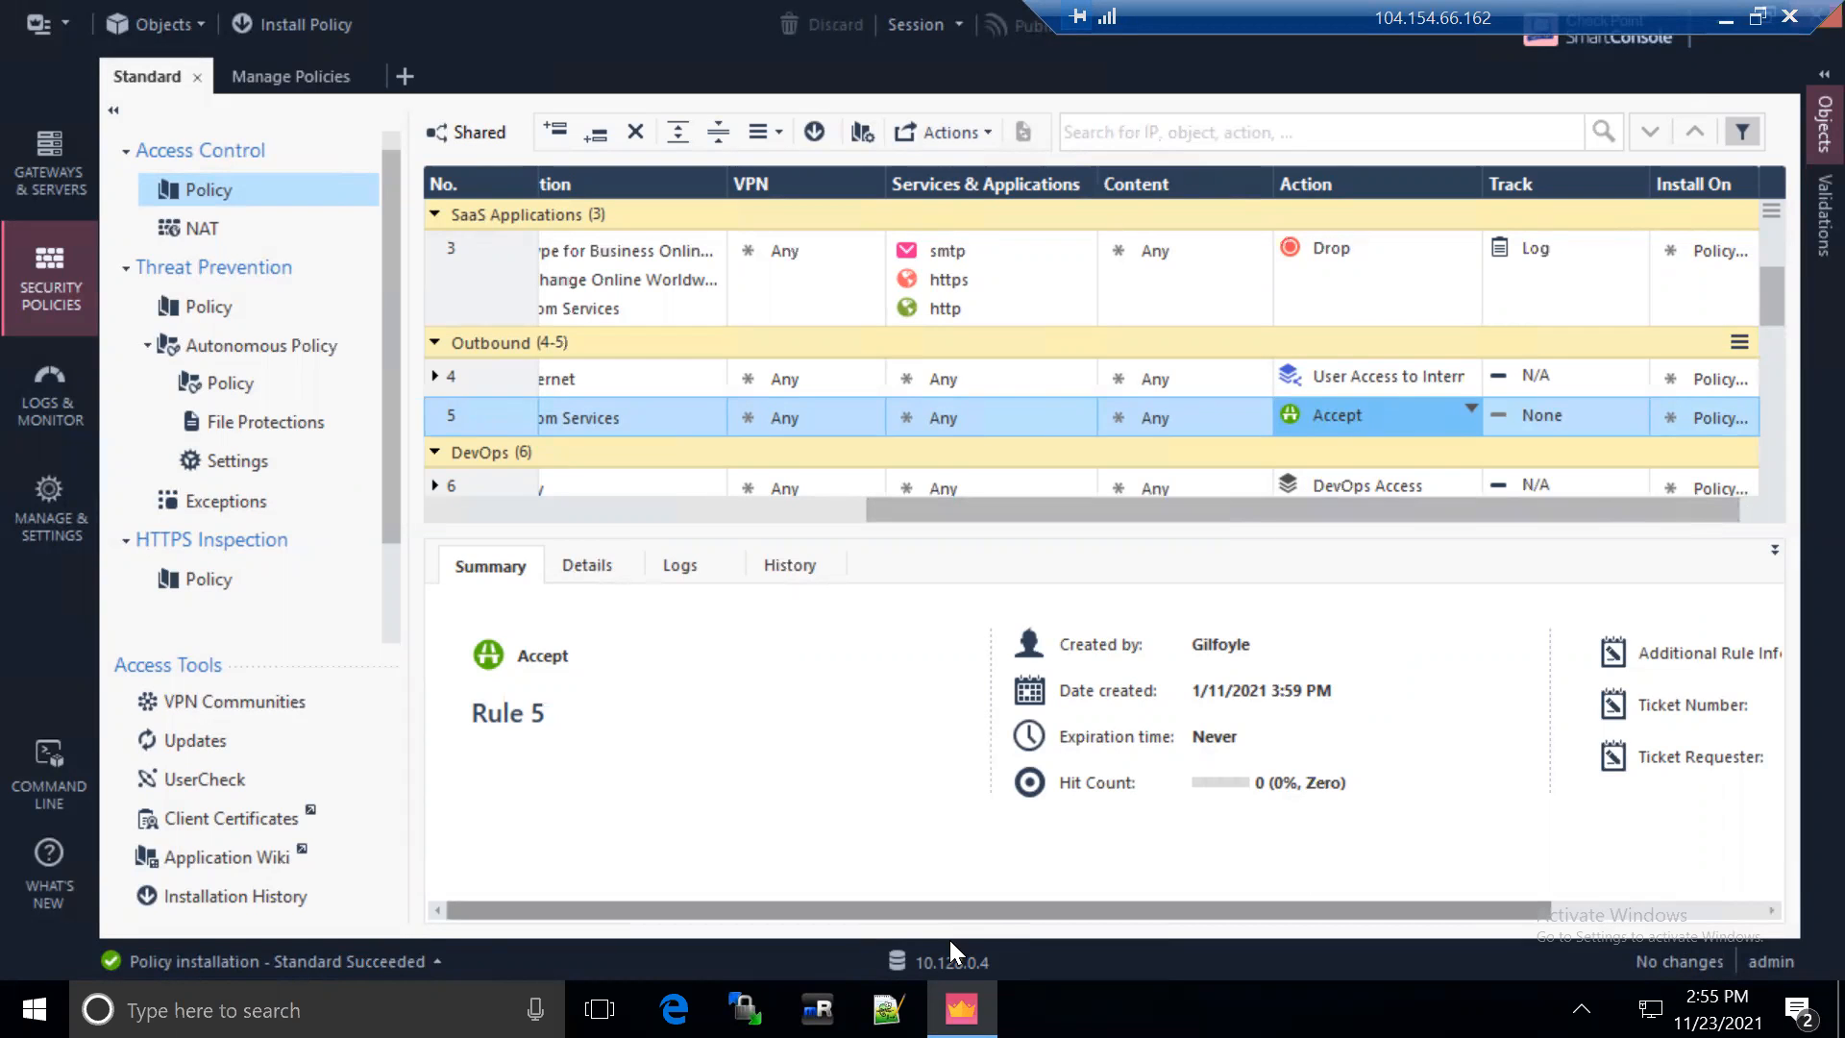
{"action": "mouse_move", "coordinate": [961, 1008]}
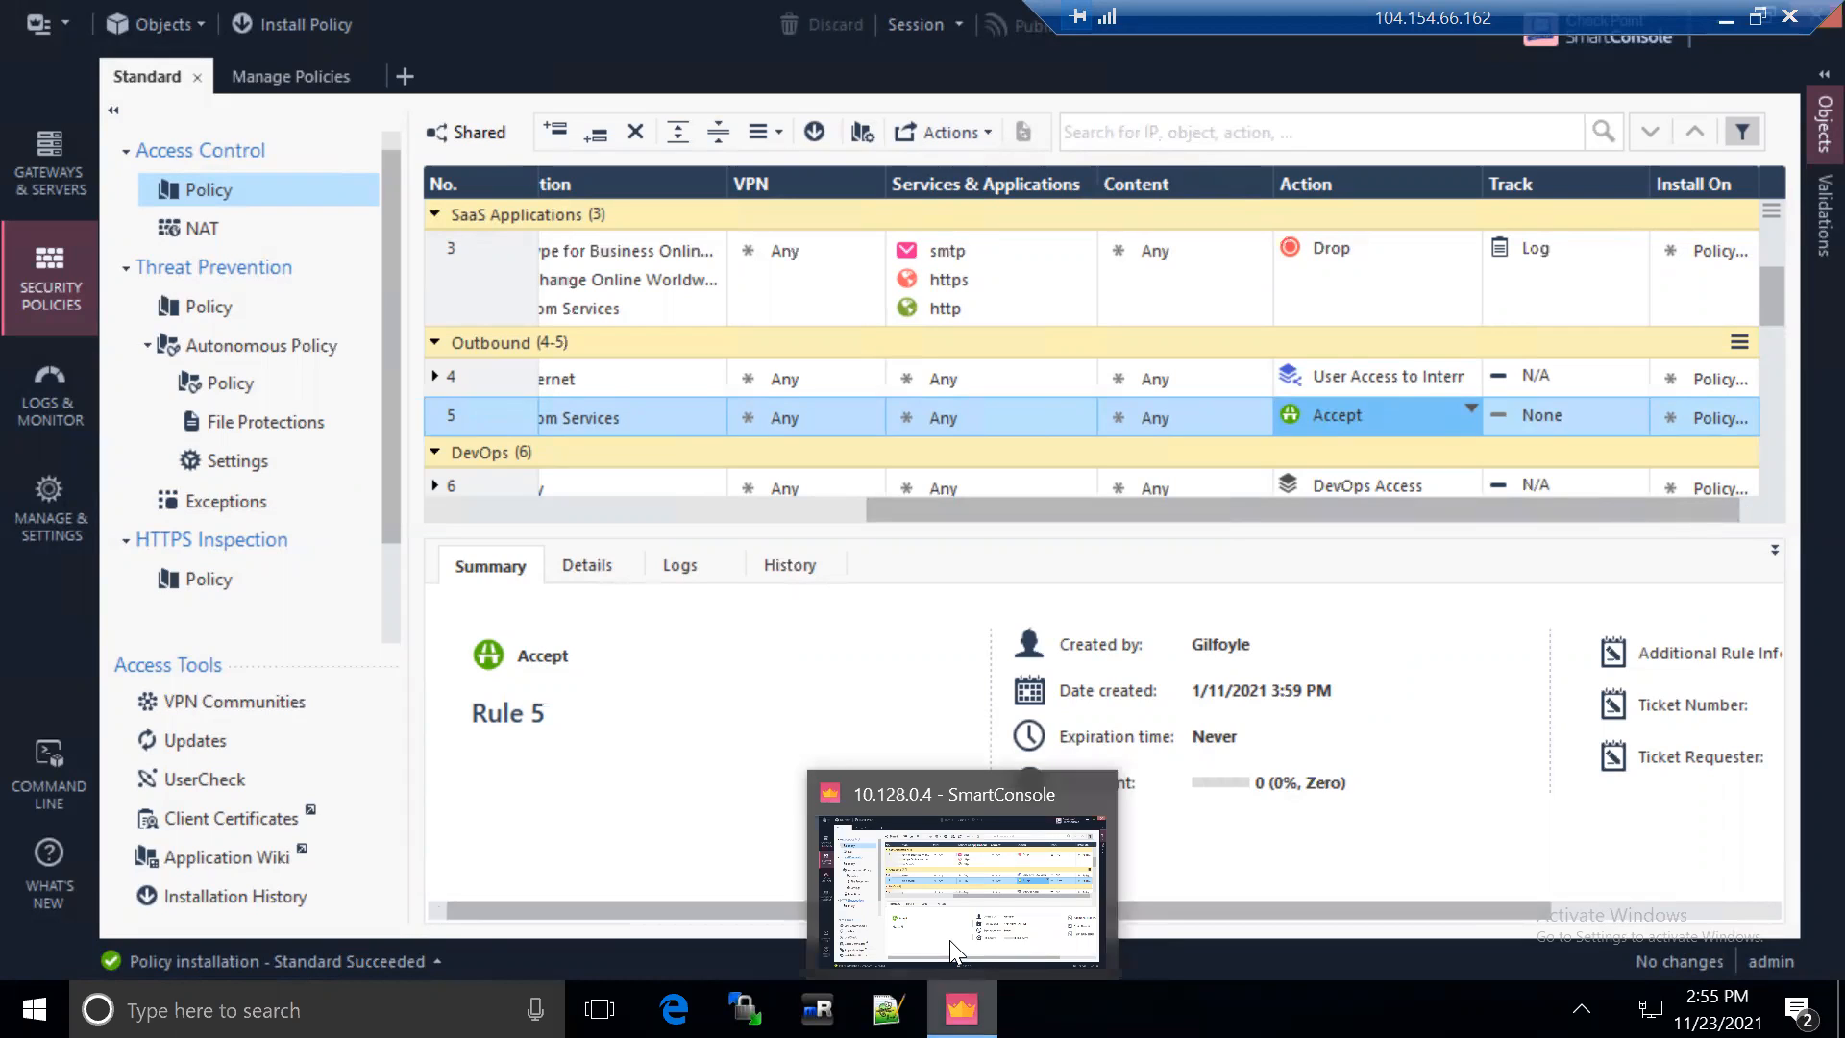